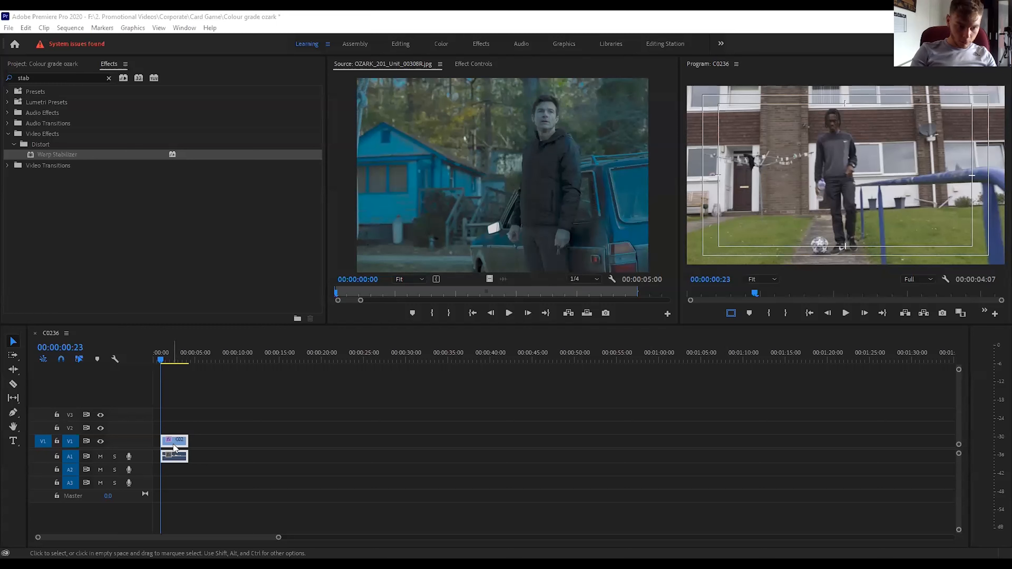
Move the clip to the start of the sequence and switch to the Color workspace, with the HSL Secondary section collapsed.
drag(175, 448, 167, 448)
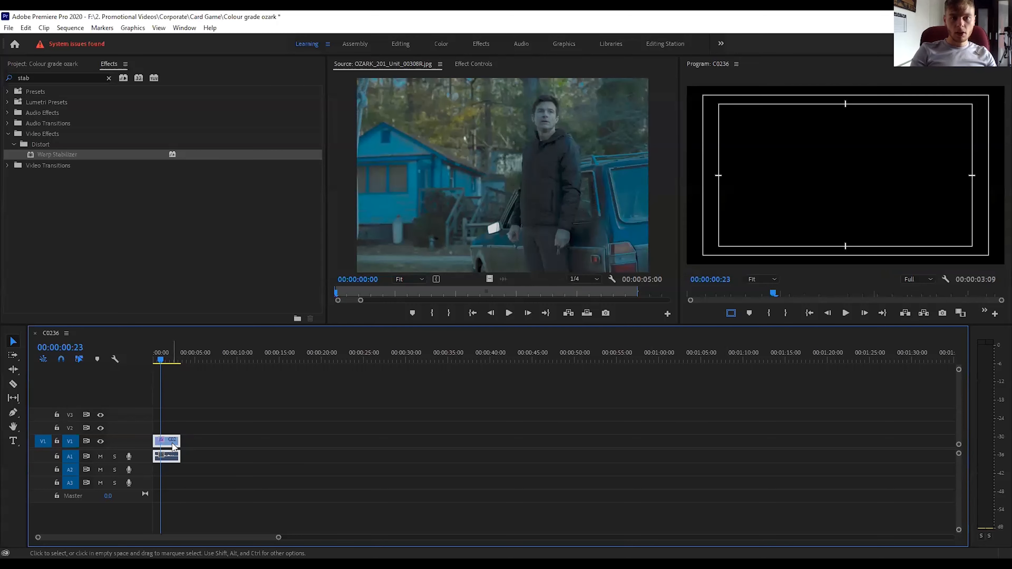
click(442, 43)
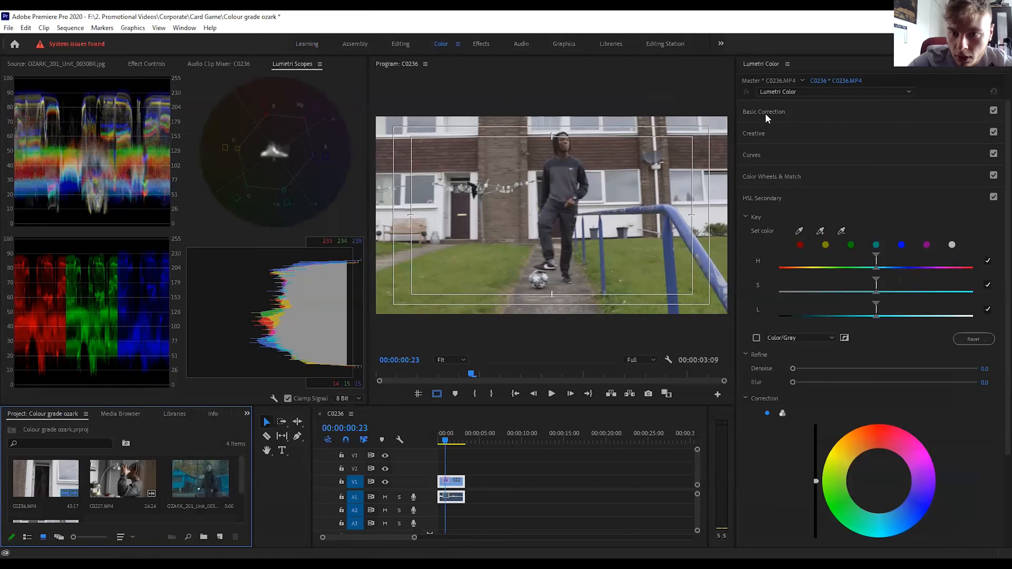
click(762, 198)
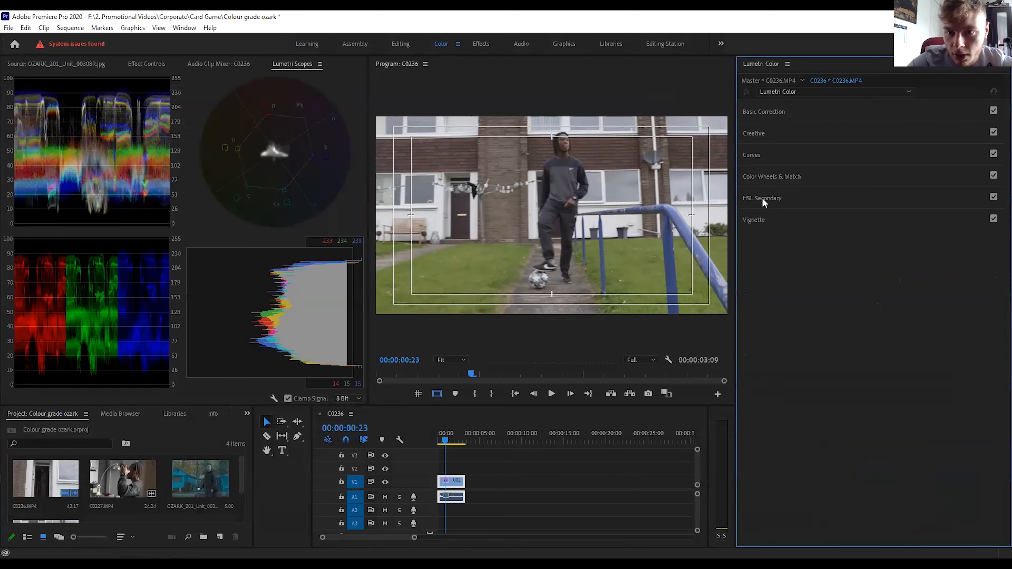
Shape the clip's white RGB curve into a slight S: lower the shadows and black point and raise the highlights slightly.
click(764, 111)
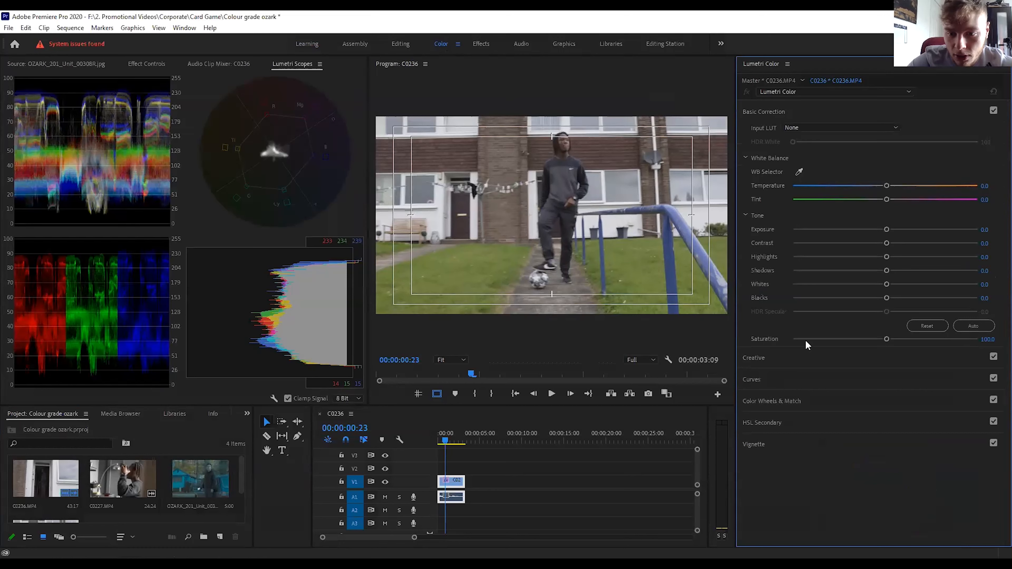
click(758, 380)
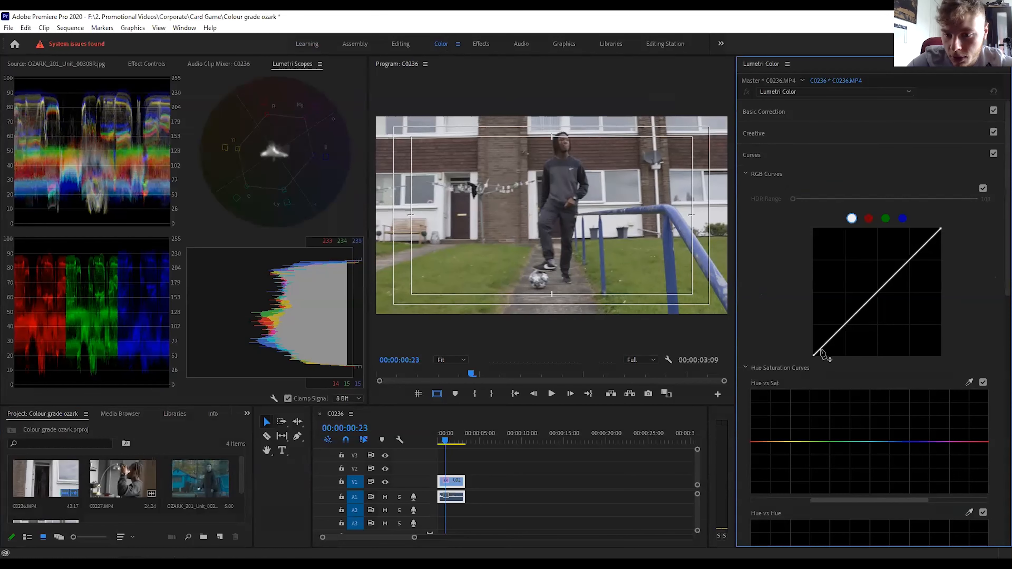
drag(845, 324, 846, 327)
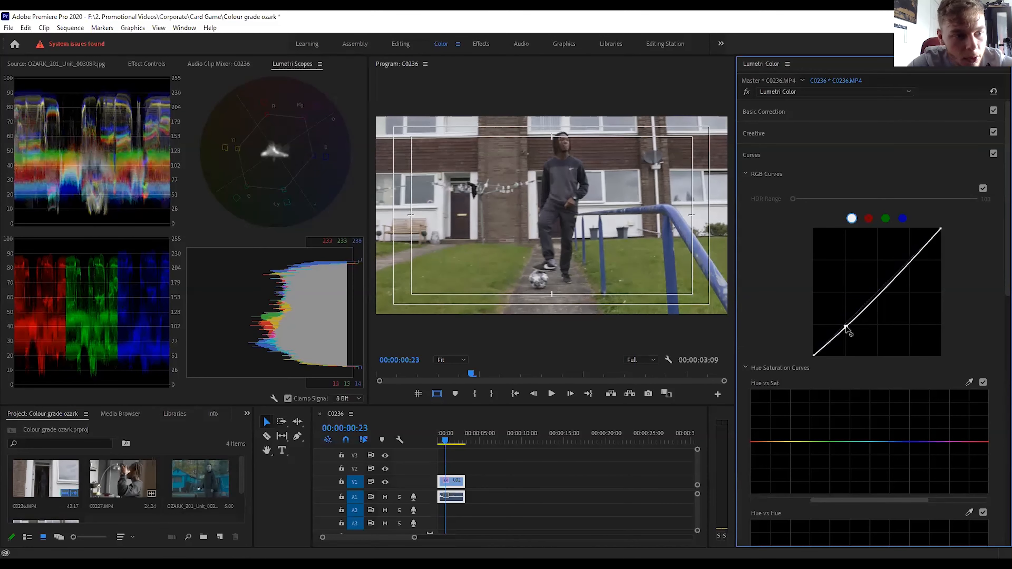
drag(846, 327, 846, 329)
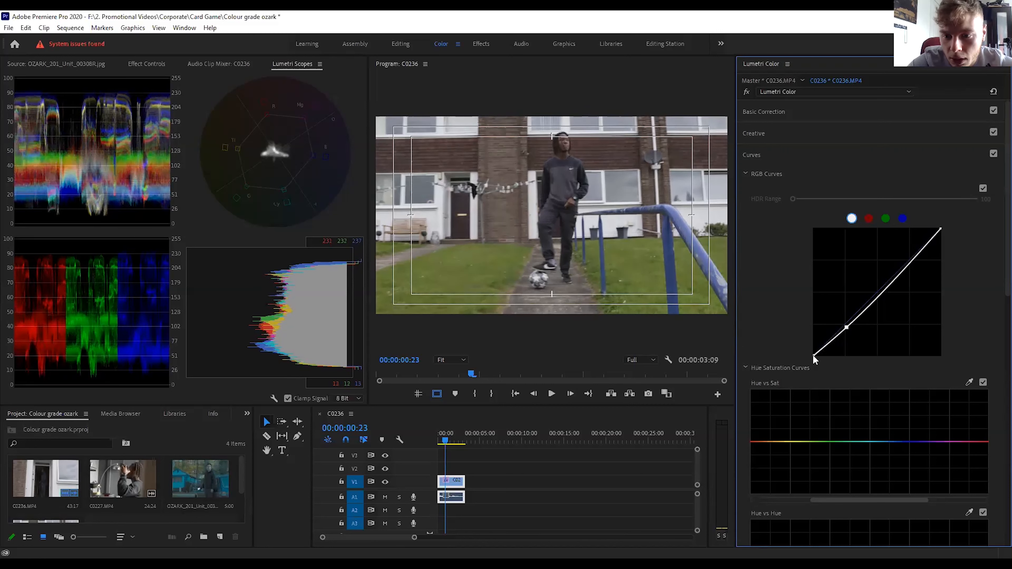
drag(814, 356, 816, 358)
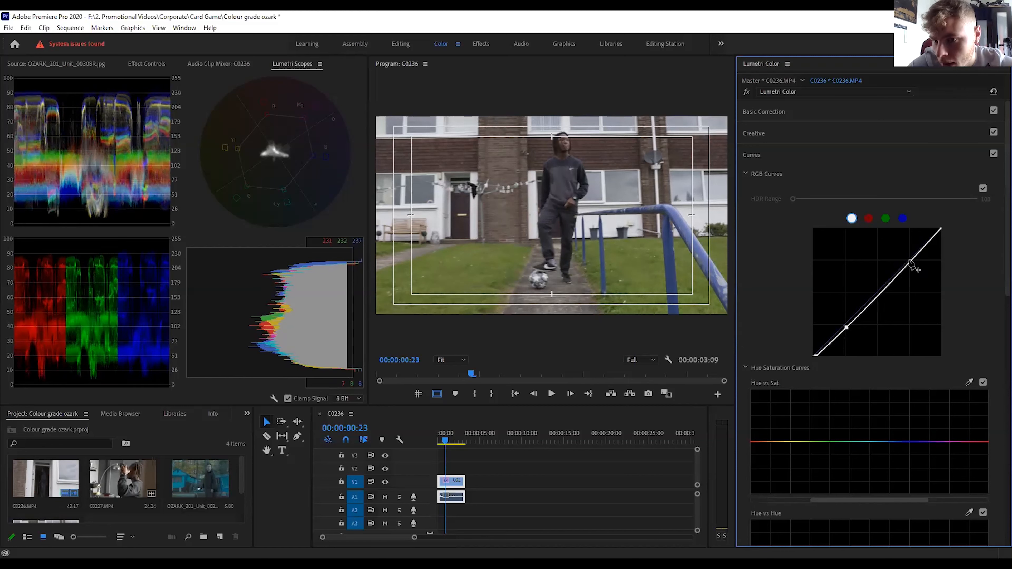
drag(912, 263, 909, 261)
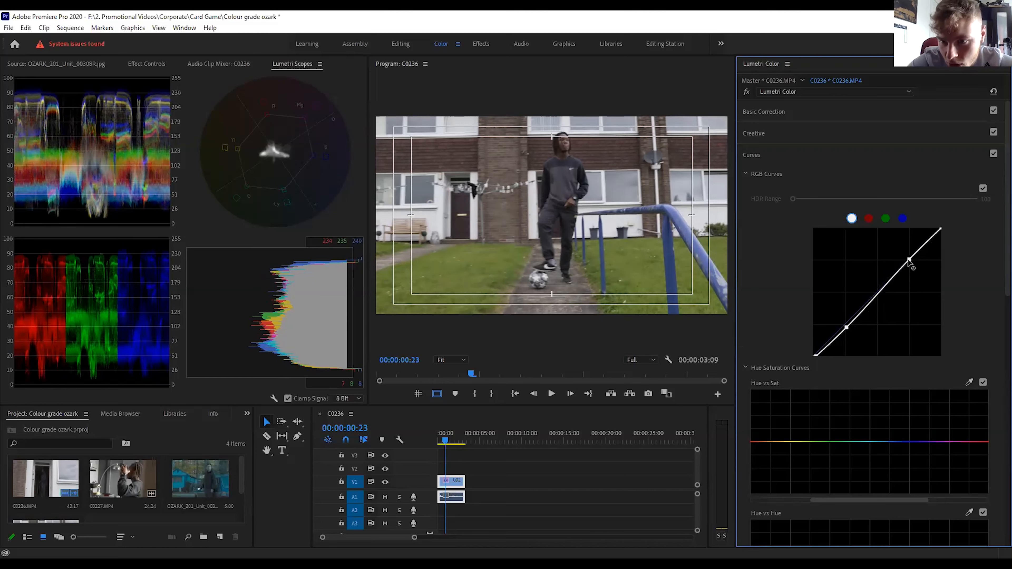
In the clip's basic correction, set Blacks to -3.1, Whites to 0.9, Shadows to -1.4 and Contrast to -12.3.
click(781, 155)
click(771, 113)
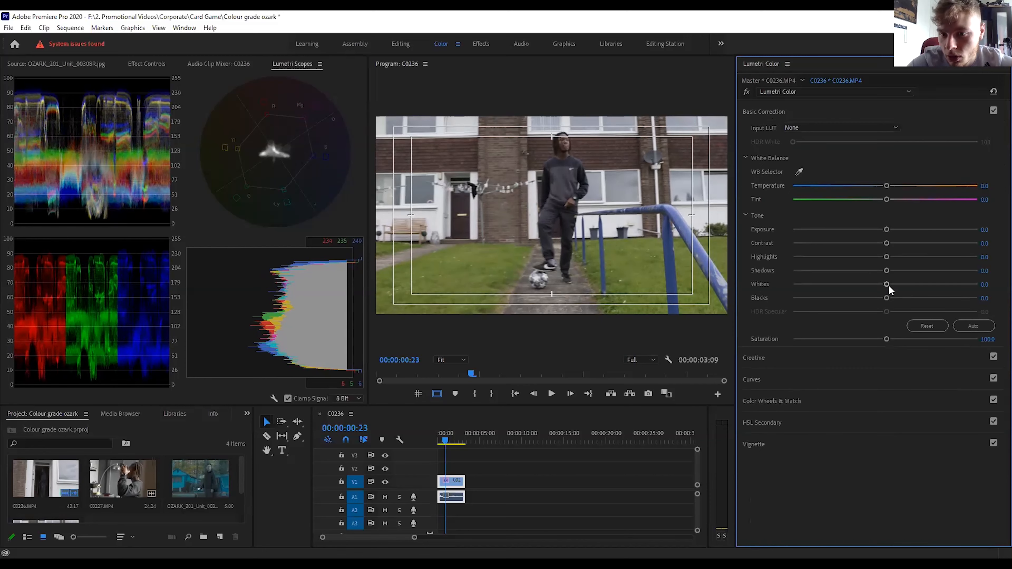
drag(886, 298, 884, 297)
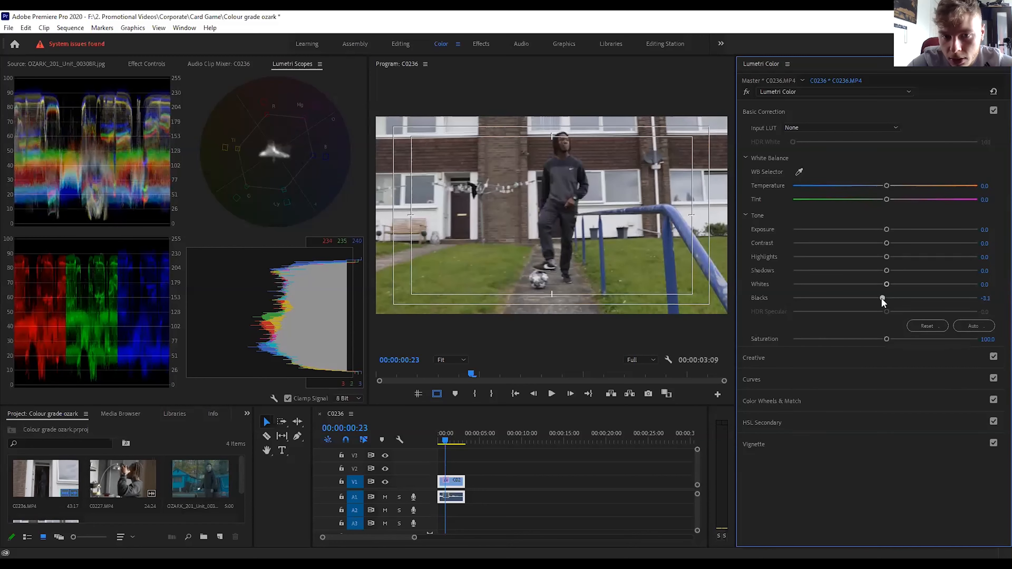
drag(885, 286, 882, 270)
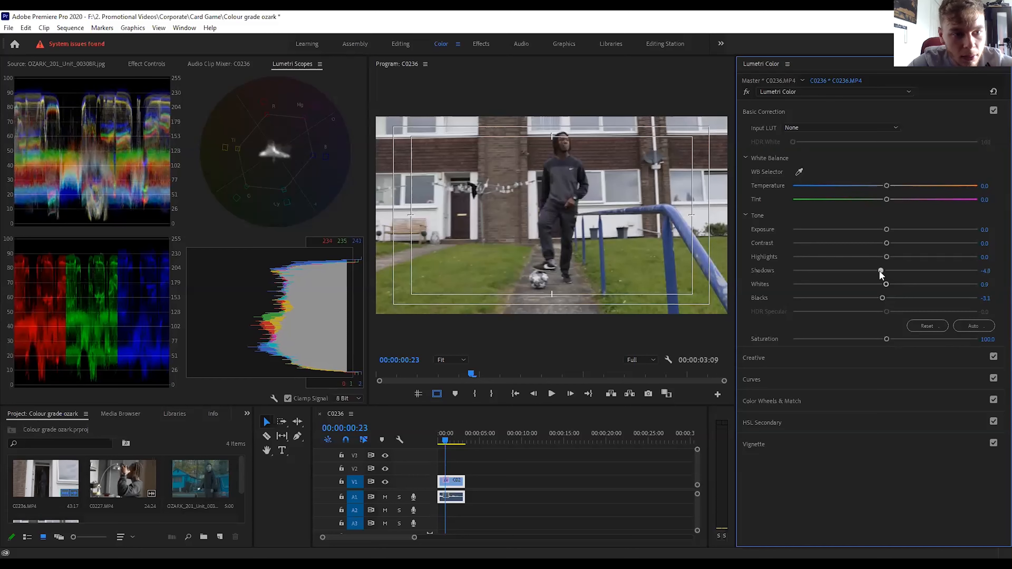
drag(880, 274, 878, 275)
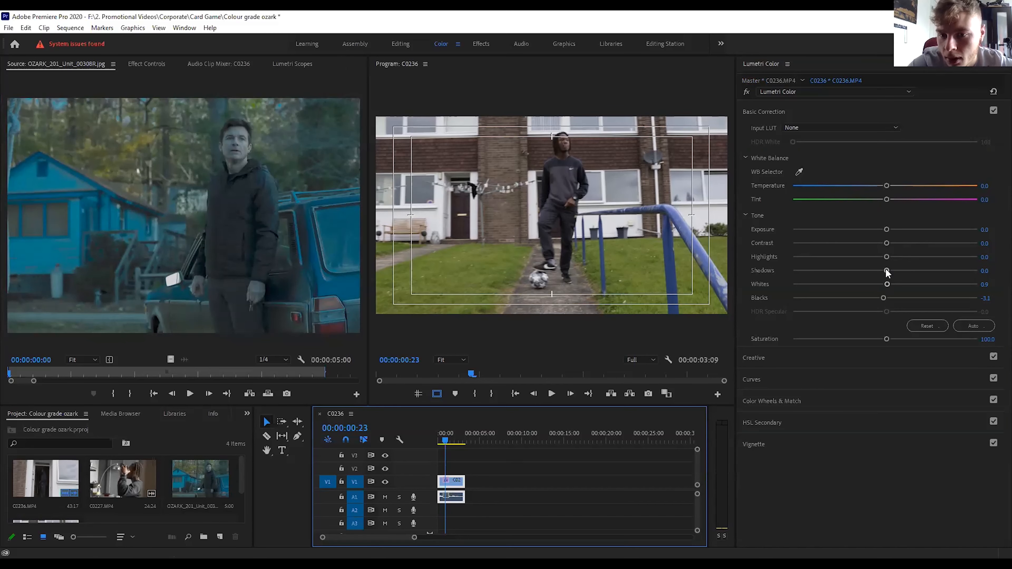
mouse_move(887, 271)
mouse_down()
mouse_move(872, 271)
mouse_move(883, 275)
mouse_up()
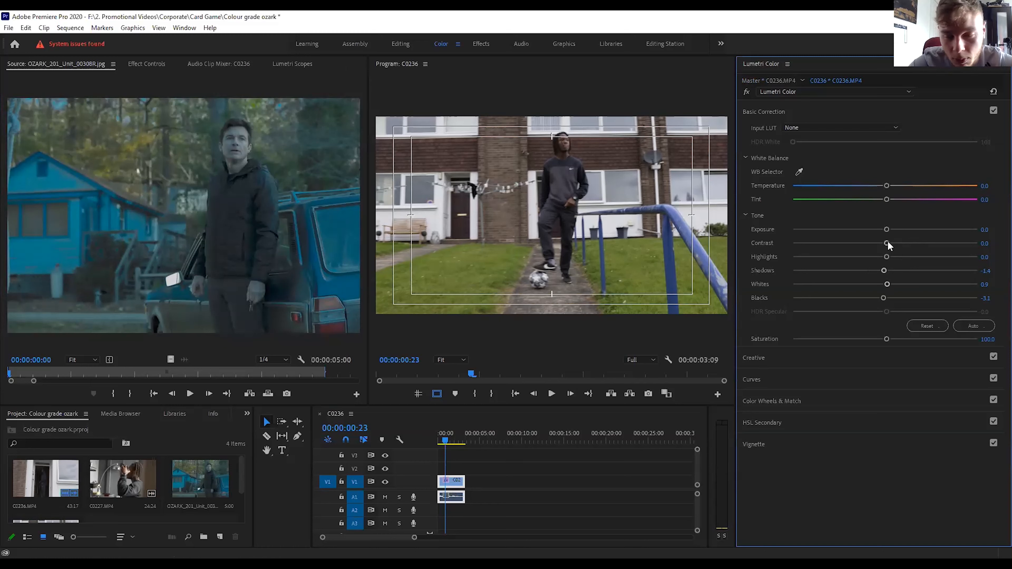
drag(887, 243, 864, 246)
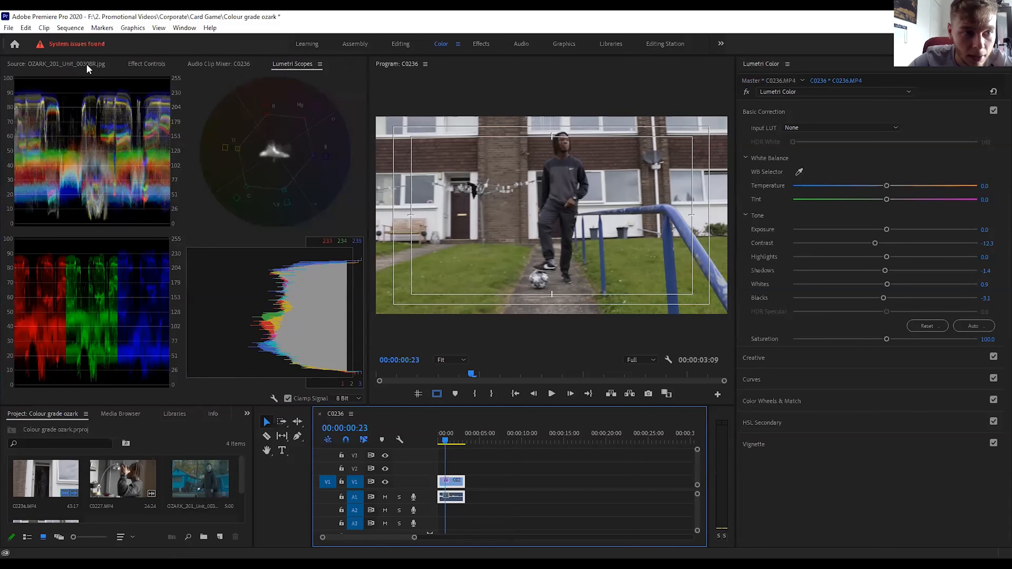
Compare the Ozark reference still and its scopes with the clip, and check the clip with its Lumetri effect off and on.
click(86, 62)
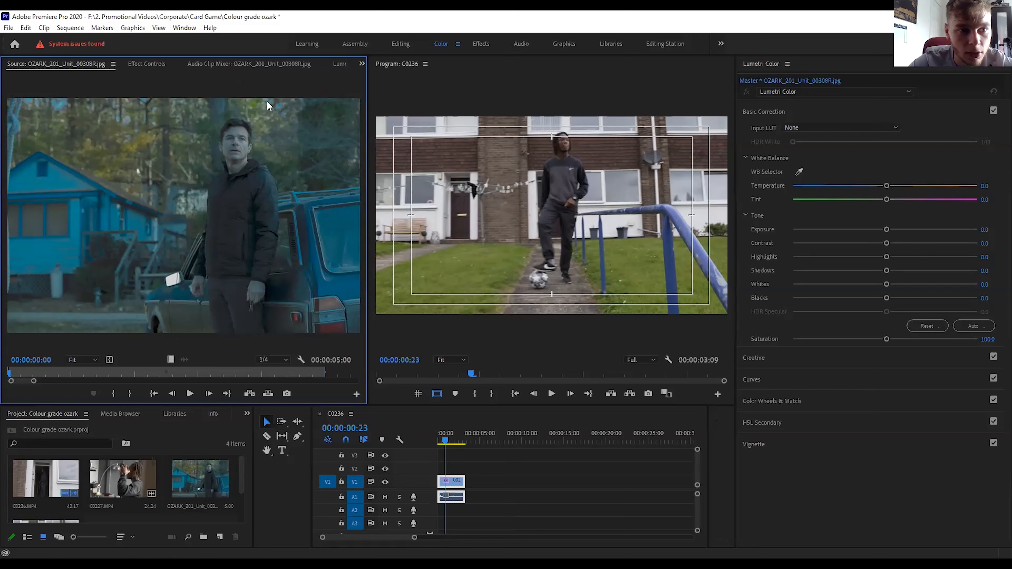
click(337, 64)
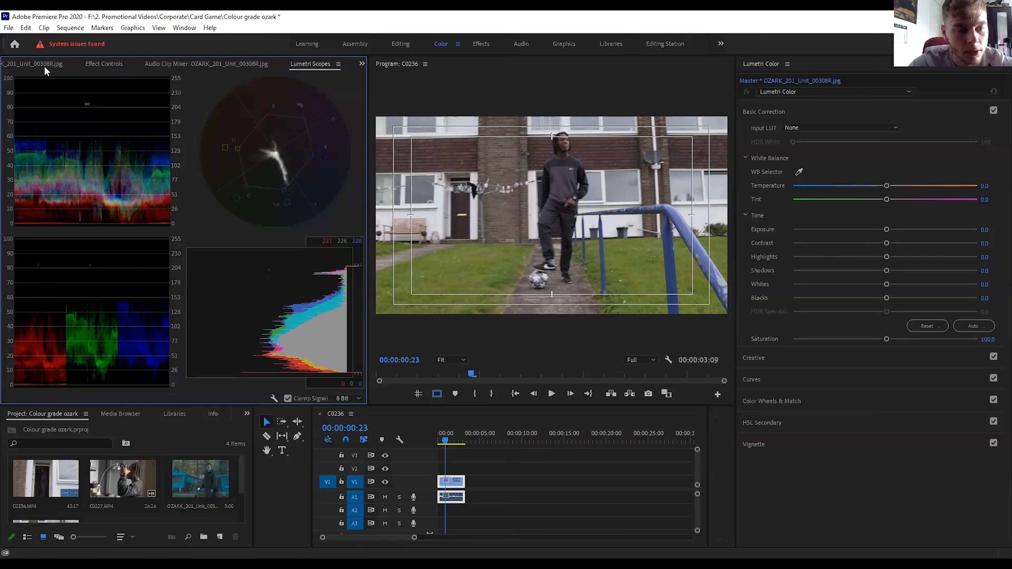
click(456, 483)
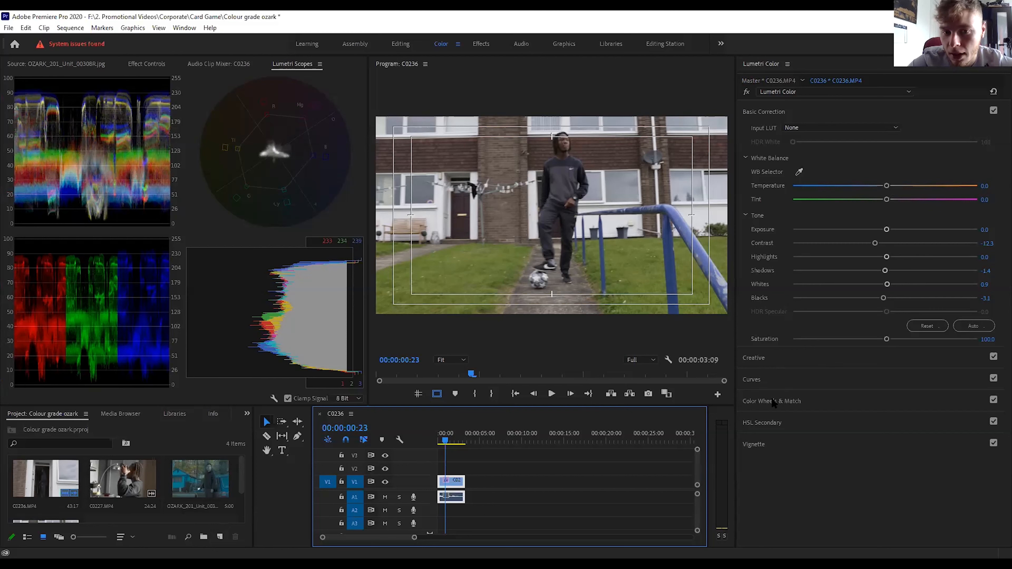
click(748, 91)
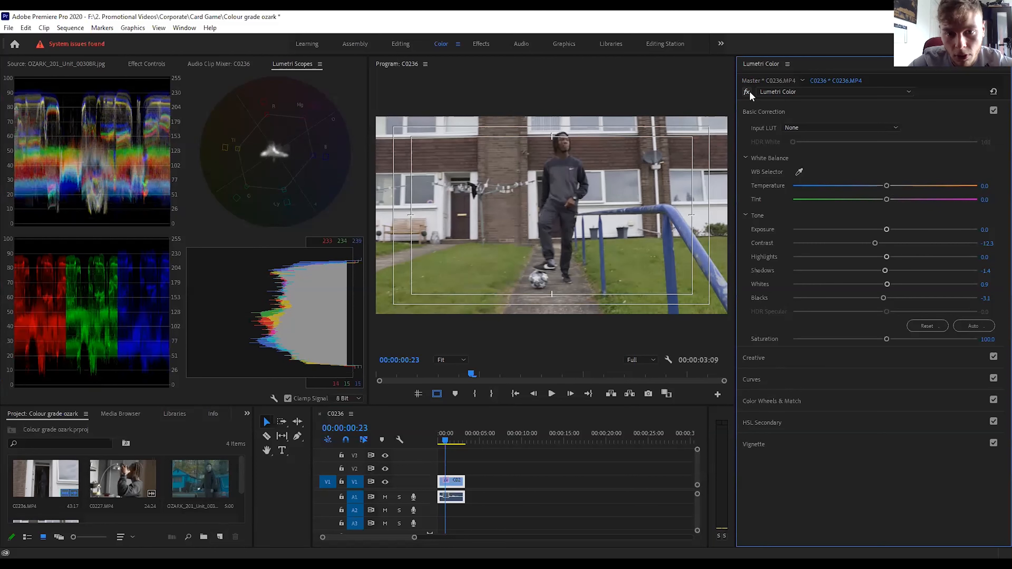
click(749, 91)
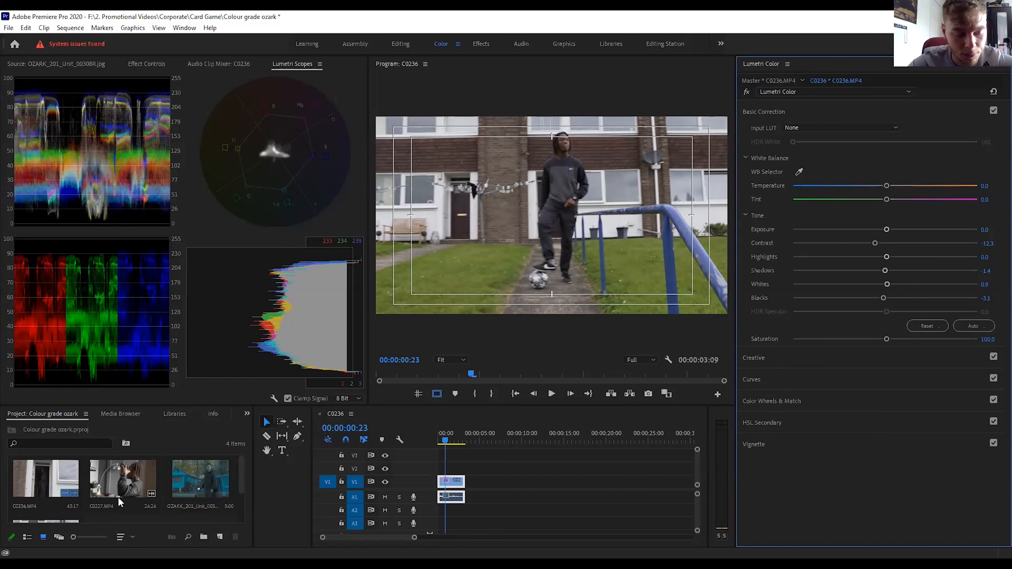
Create an adjustment layer with the default settings and place it on V2 above the clip, matching the clip's length.
click(220, 537)
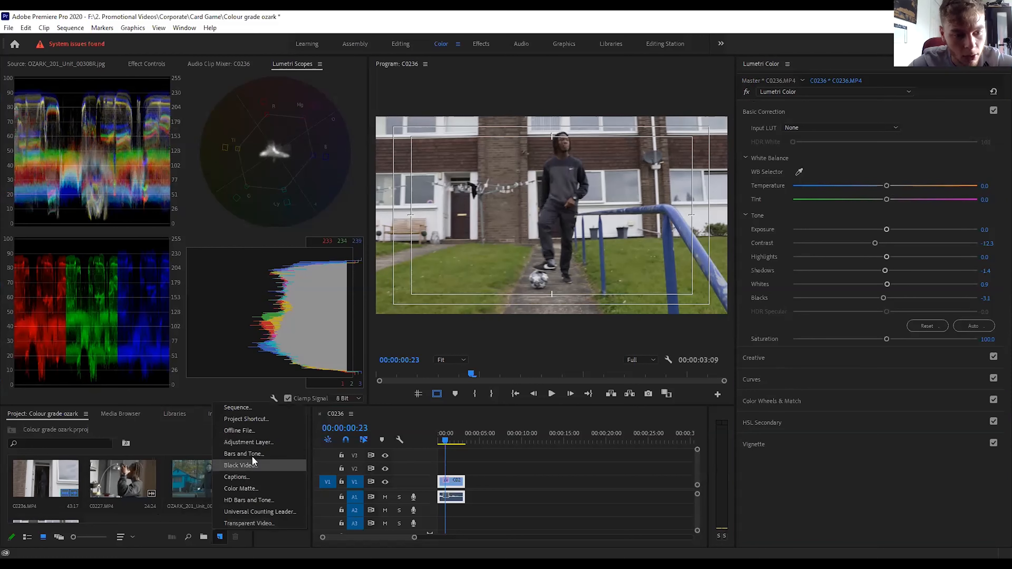
click(257, 441)
click(530, 323)
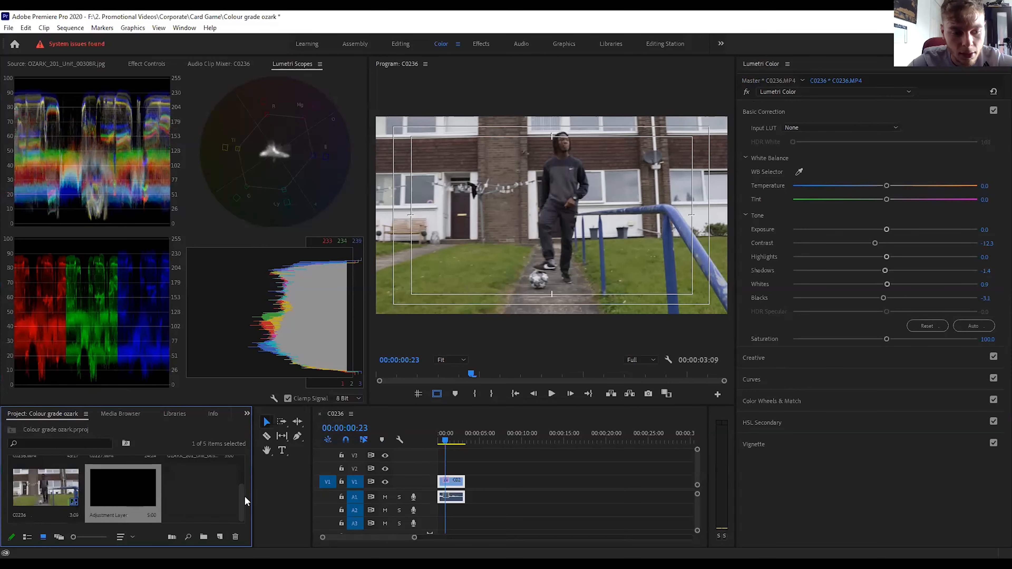
drag(138, 502, 464, 466)
click(459, 473)
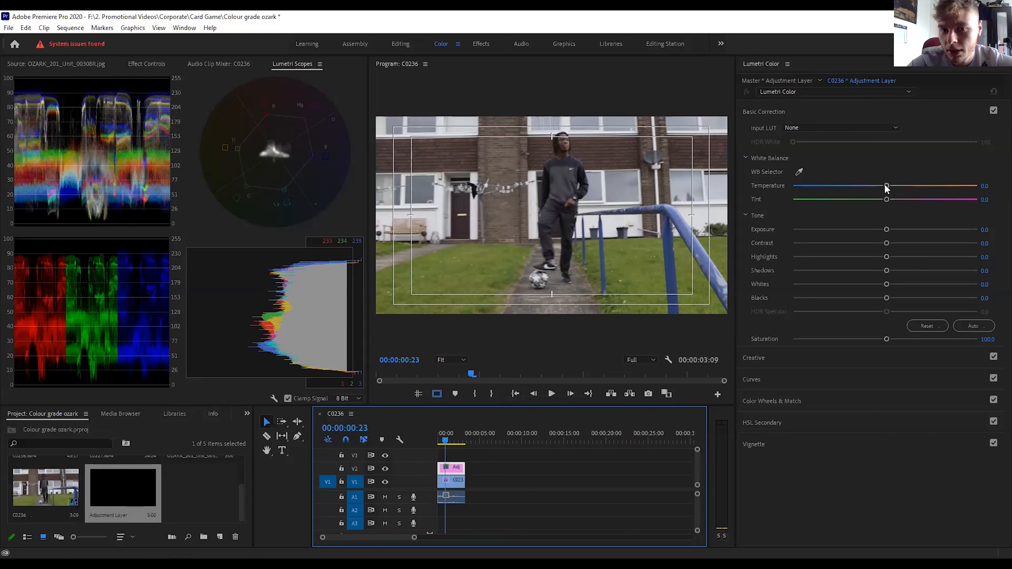
Cool the adjustment layer's white balance by setting Temperature to -20.2.
drag(885, 187, 865, 186)
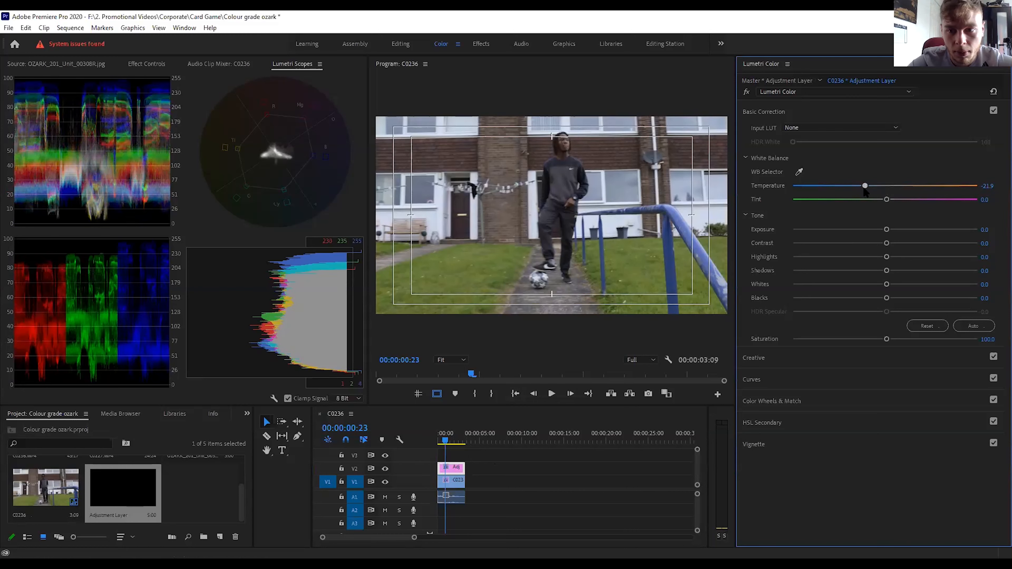
drag(865, 186, 868, 186)
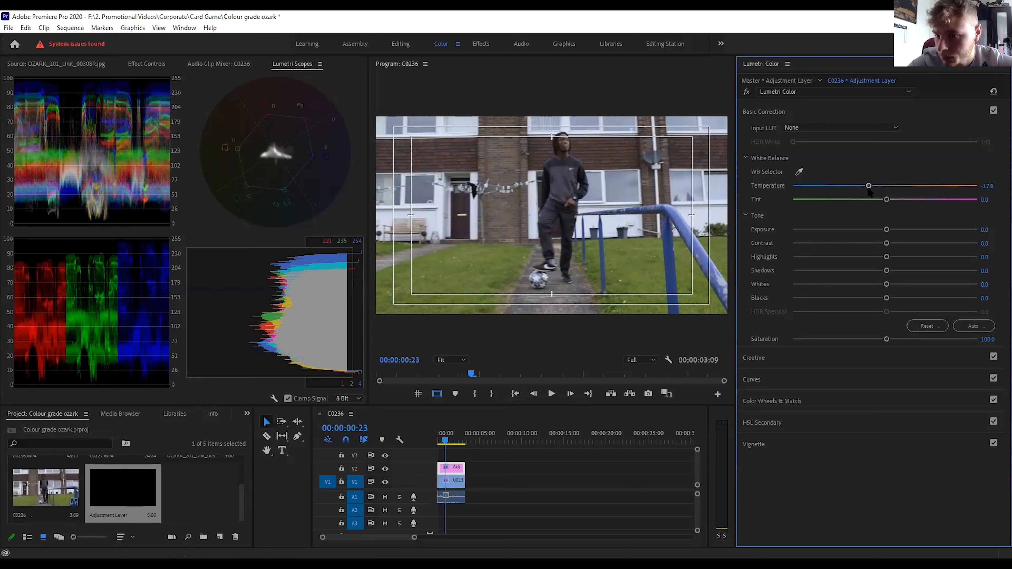
drag(865, 187, 865, 188)
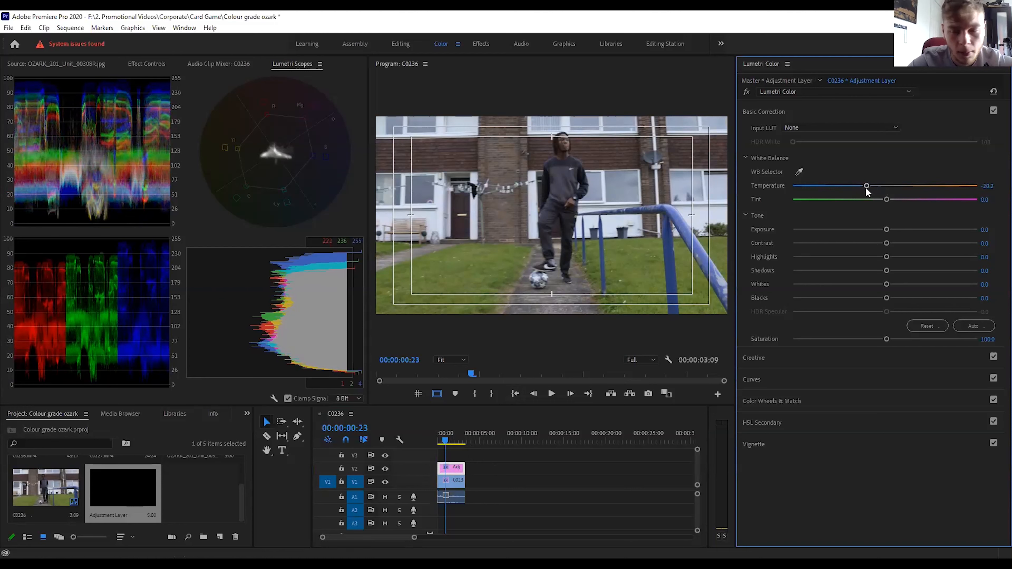
Browse the creative look previews and apply Kodak 5218 Kodak 2395 (by Adobe) to the adjustment layer.
click(758, 358)
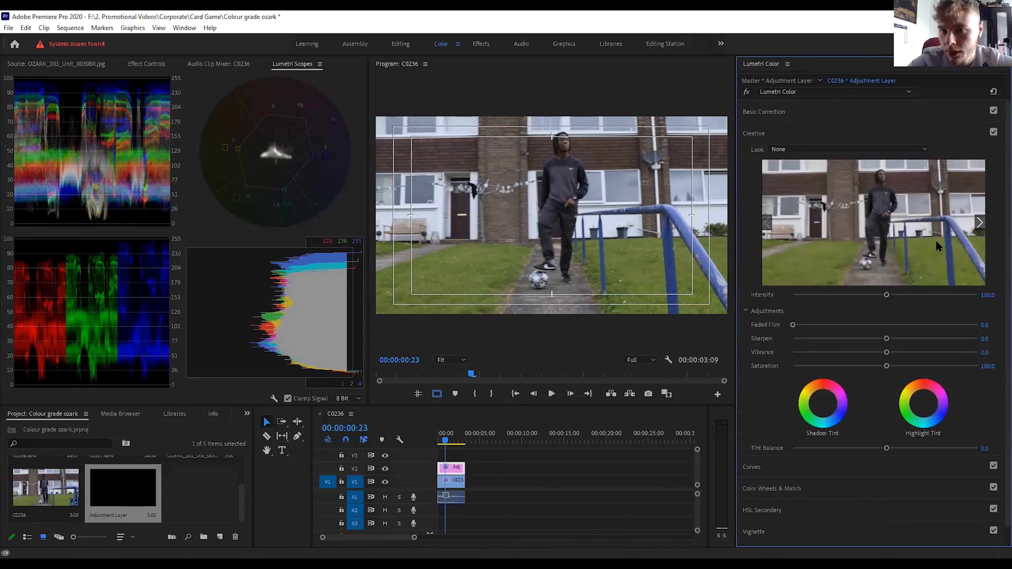
click(980, 224)
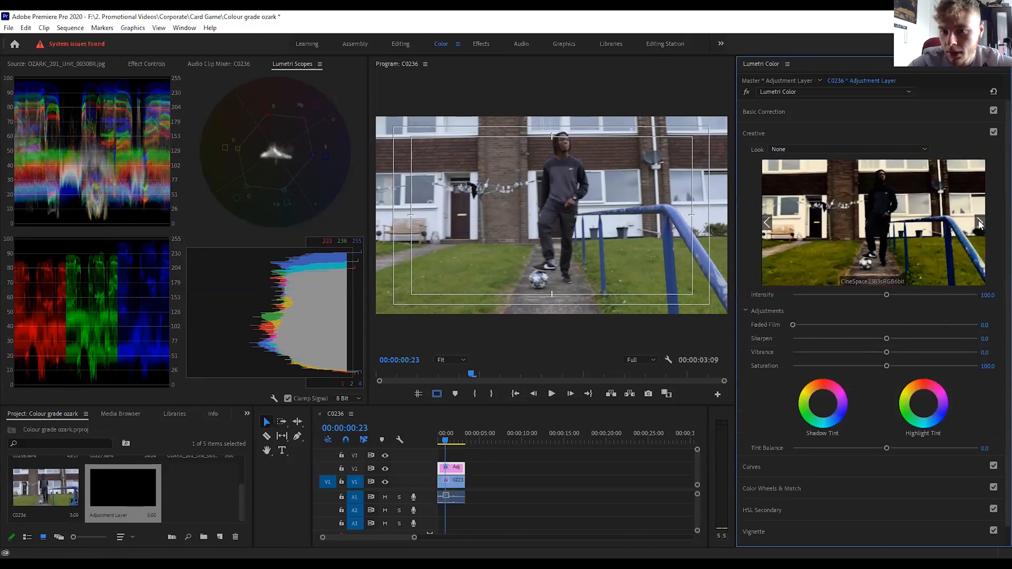
click(979, 223)
click(979, 223)
click(979, 223)
click(979, 223)
click(979, 223)
click(979, 223)
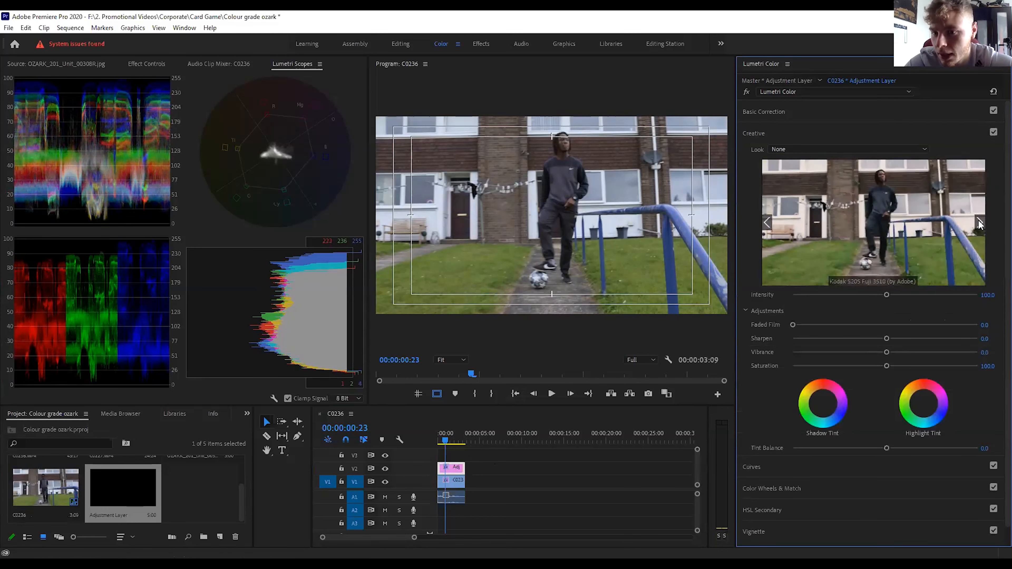
click(979, 223)
click(979, 223)
click(979, 223)
click(979, 223)
click(979, 223)
click(767, 223)
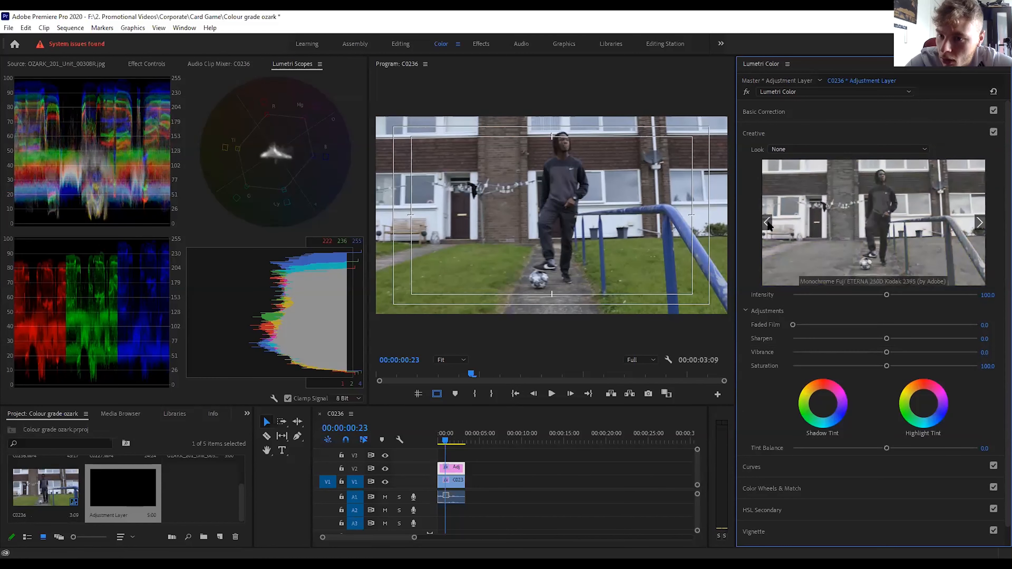
click(768, 225)
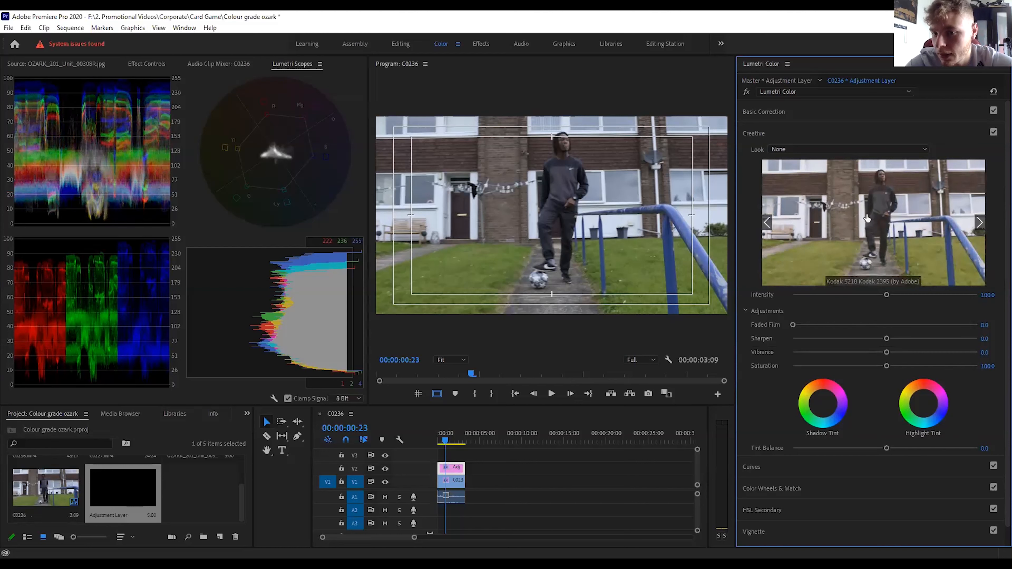
click(883, 230)
Set the creative look's Intensity to 45 and Faded Film to 2.3.
drag(887, 295, 838, 295)
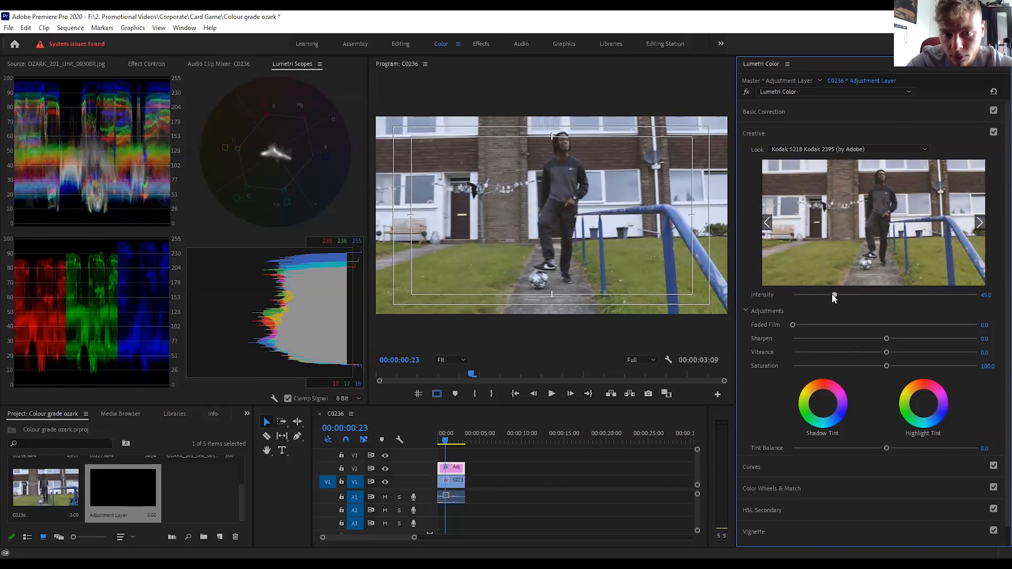
drag(830, 295, 834, 295)
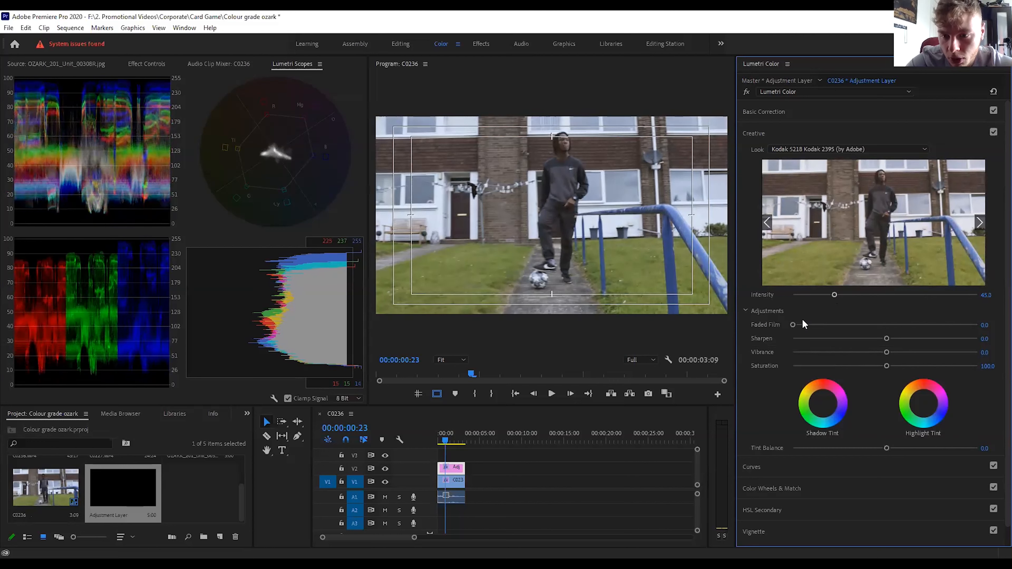
drag(792, 325, 796, 325)
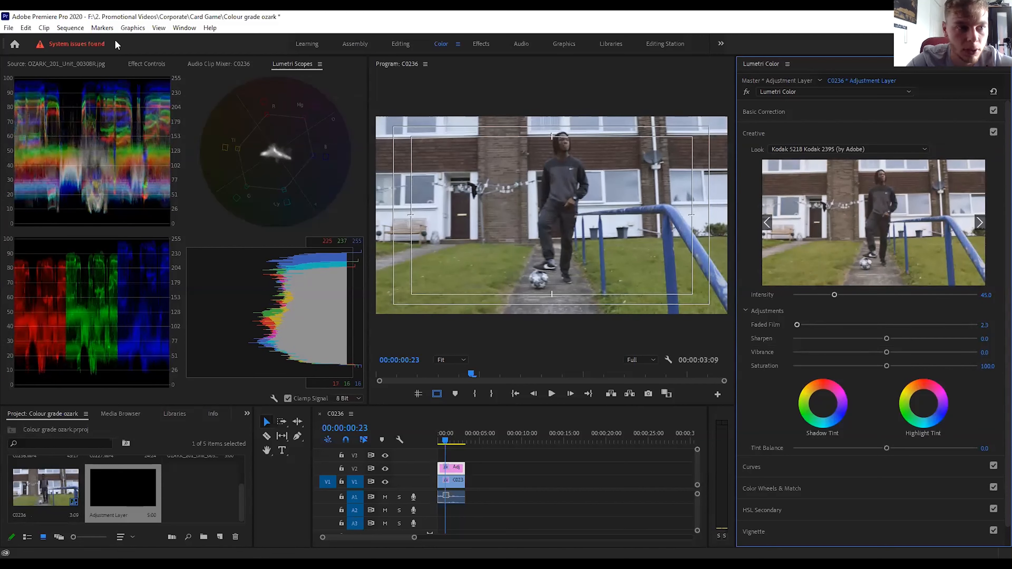
Compare the graded shot with the Ozark reference still and return to the adjustment layer's scopes.
click(81, 64)
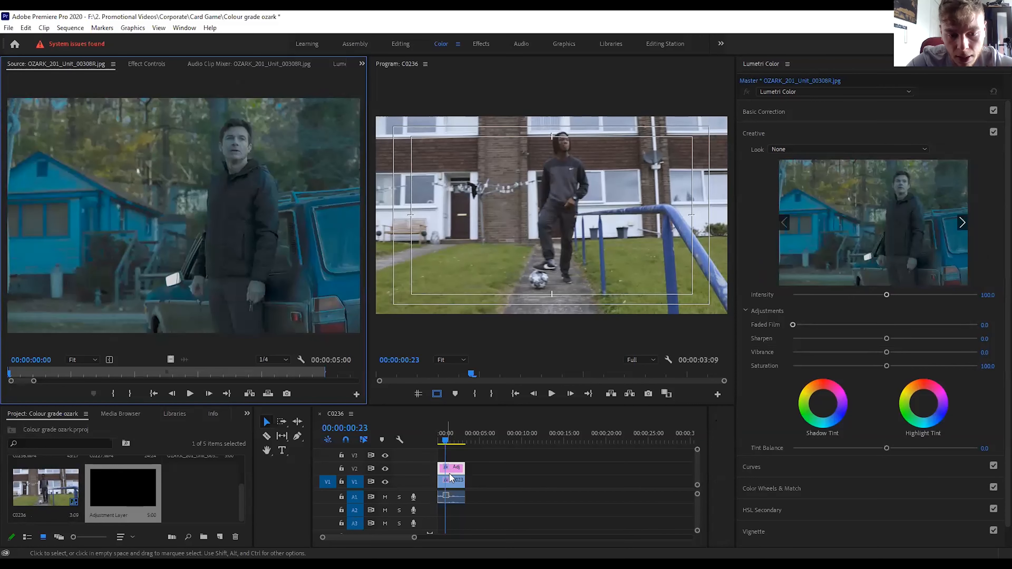
click(454, 468)
click(297, 64)
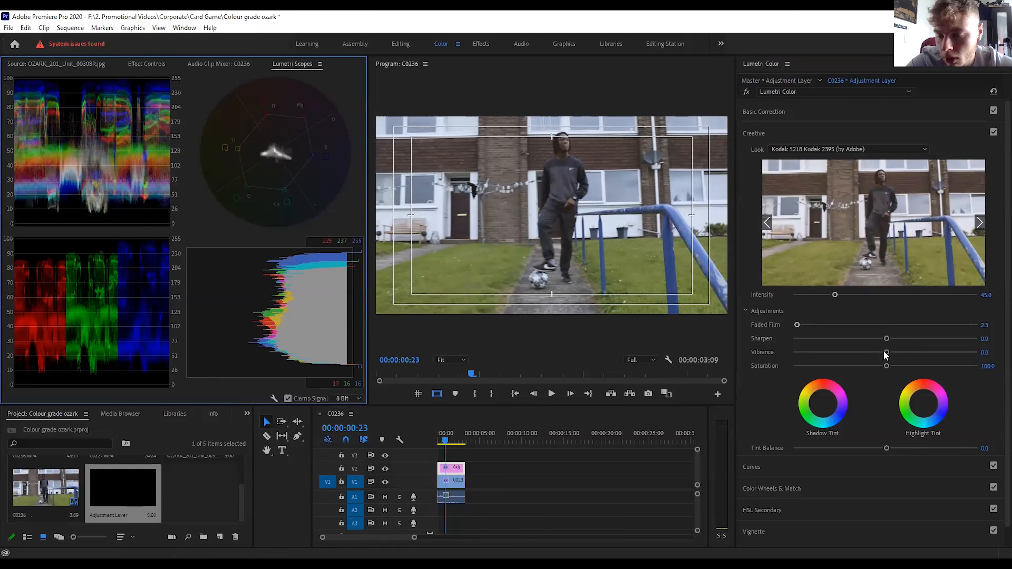
Reduce the adjustment layer's Vibrance to -6.6 in the Creative adjustments.
drag(886, 352, 883, 352)
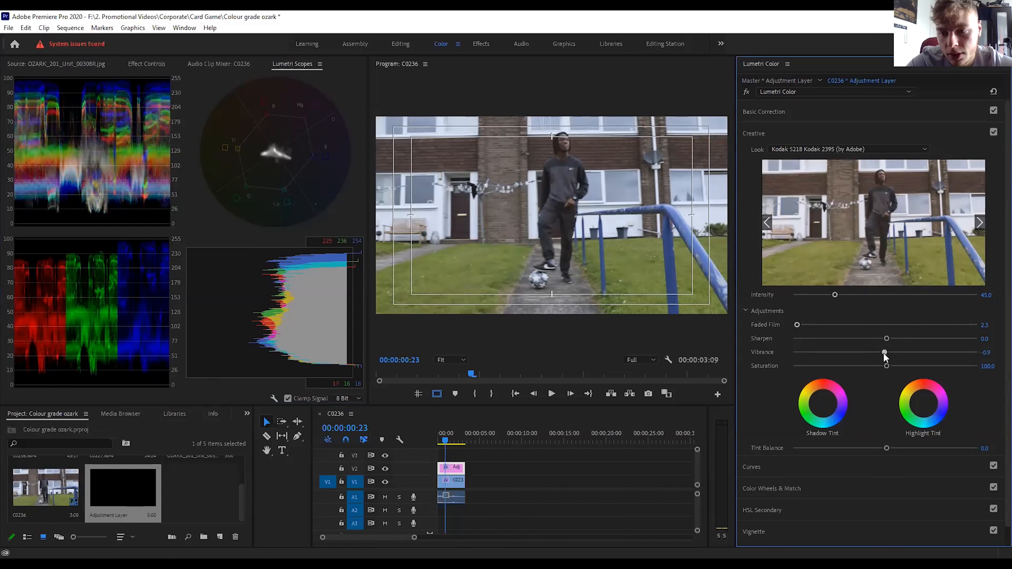
drag(881, 352, 880, 353)
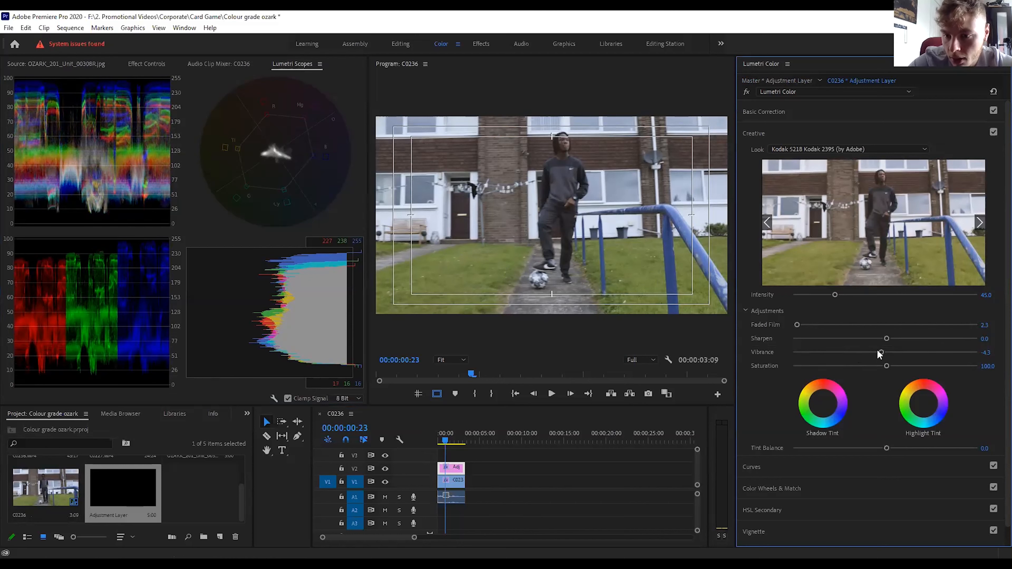
drag(879, 350, 878, 351)
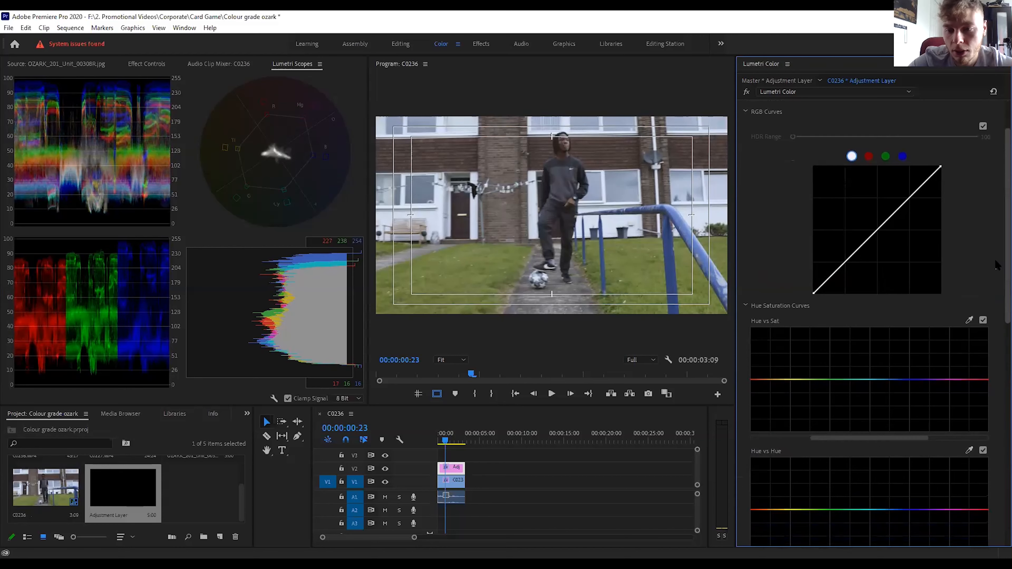
Shape the Luma vs Sat curve with a control point near each end, and pull both endpoints down to desaturate the darkest and brightest tones.
scroll(995, 266, down, 2)
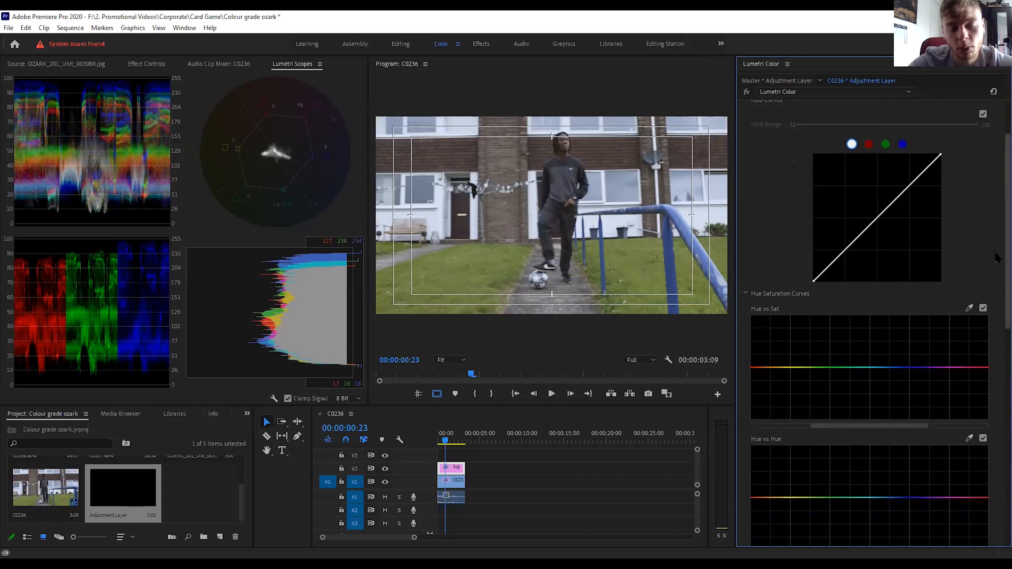
scroll(996, 258, down, 5)
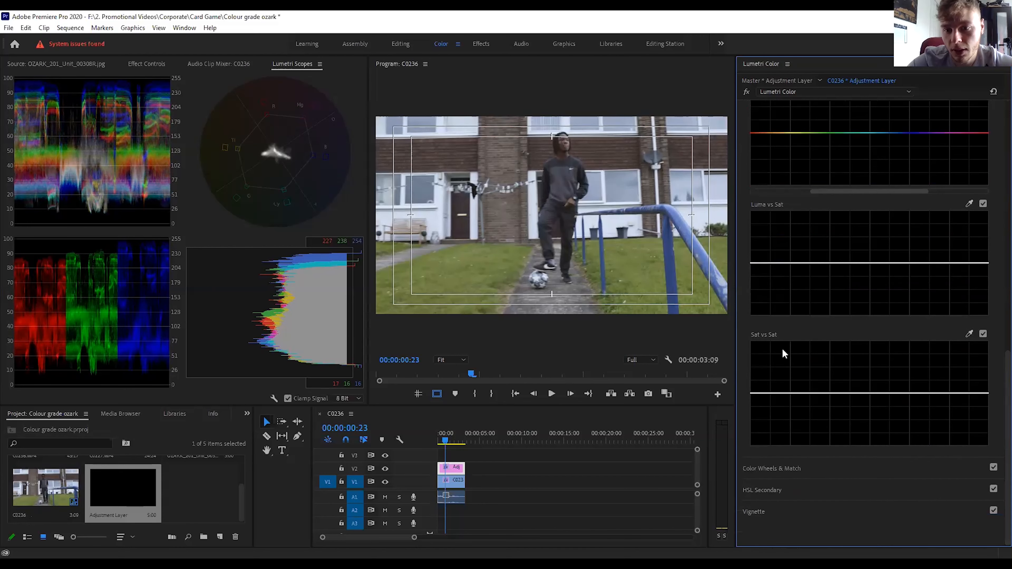
click(770, 263)
click(969, 263)
drag(988, 264, 987, 315)
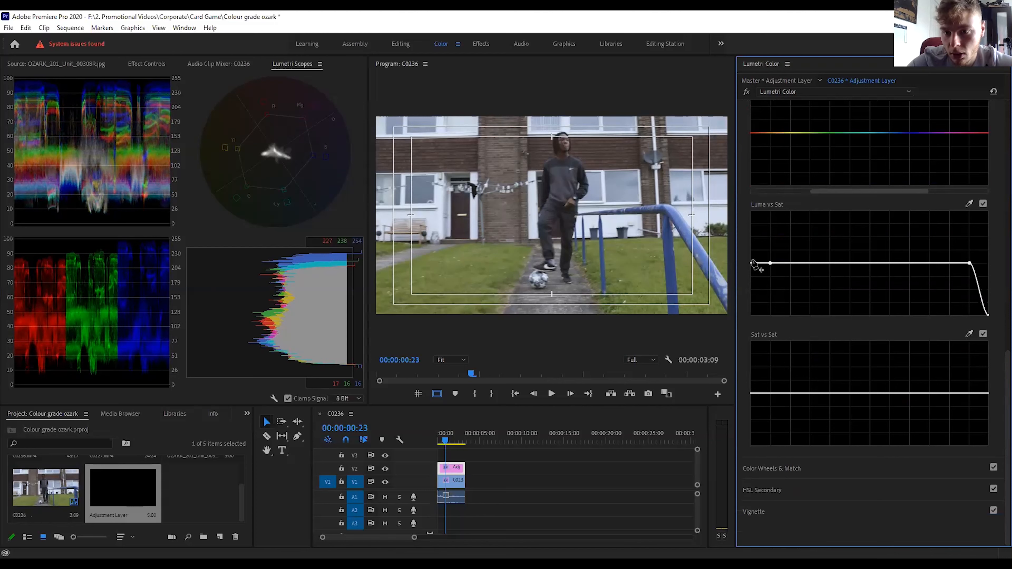
drag(752, 263, 718, 309)
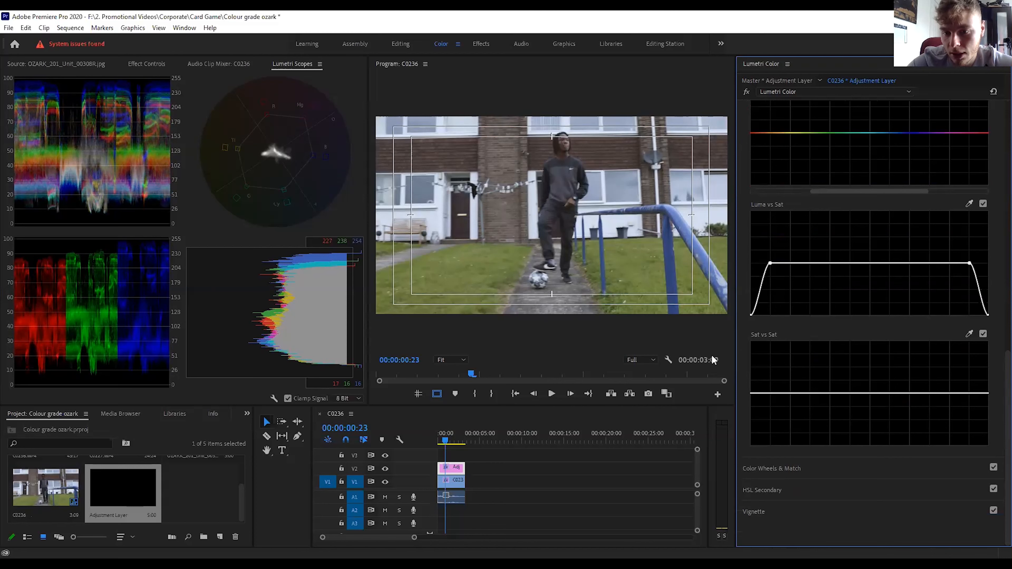
Shape the Sat vs Sat curve with a control point near each end, and pull both endpoints down to the minimum.
click(768, 393)
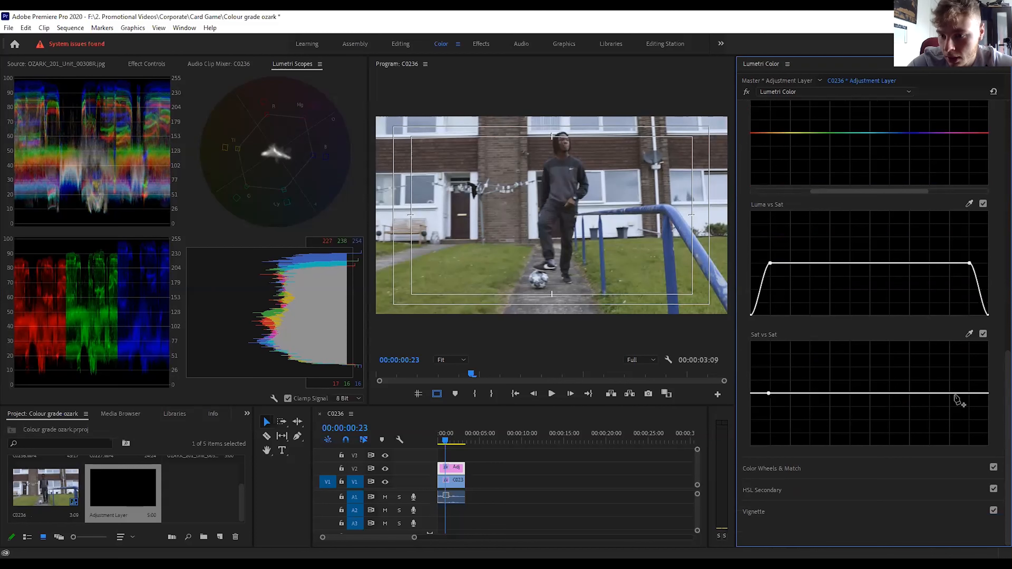
click(969, 393)
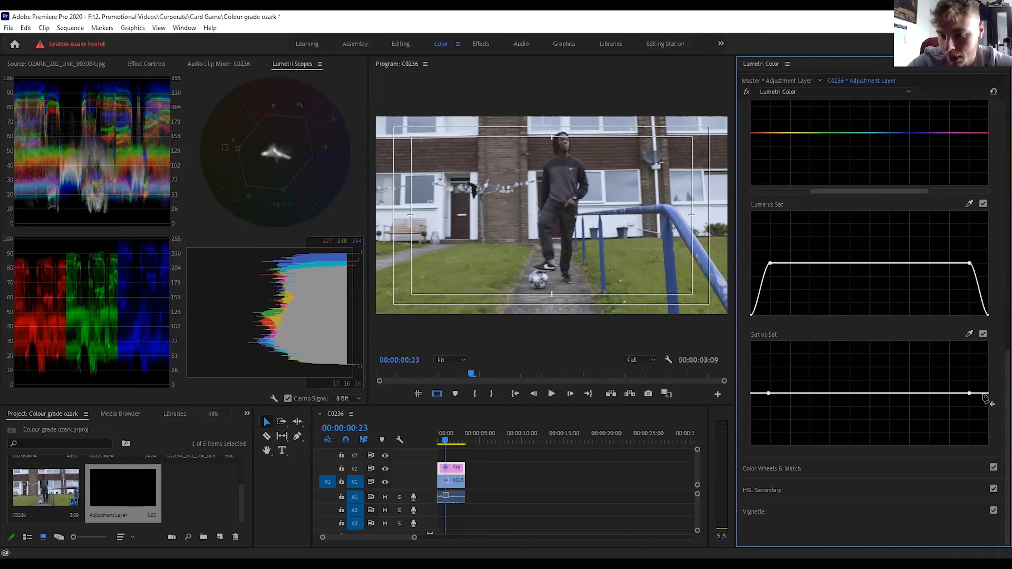
drag(989, 394, 989, 445)
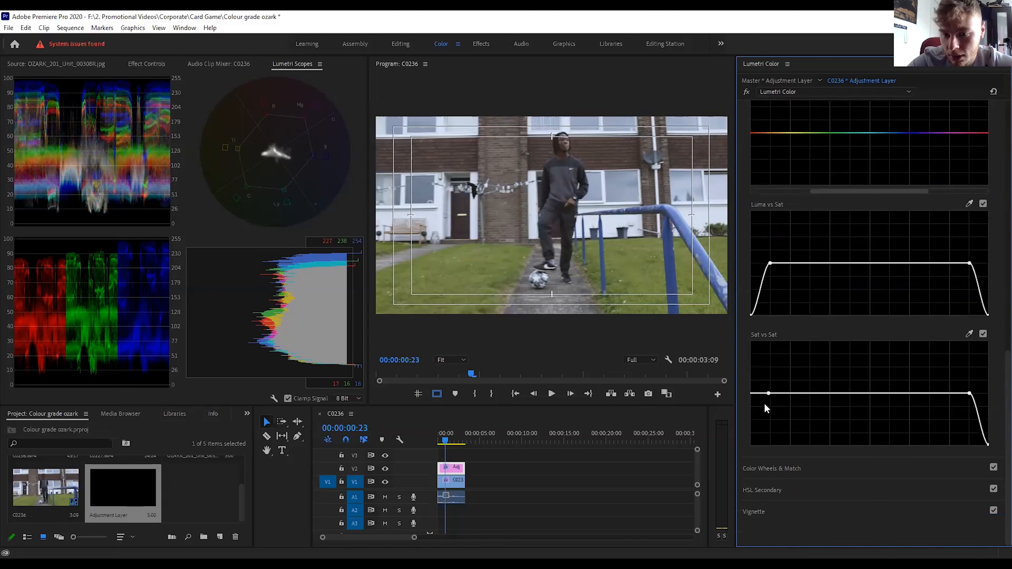
drag(752, 394, 751, 445)
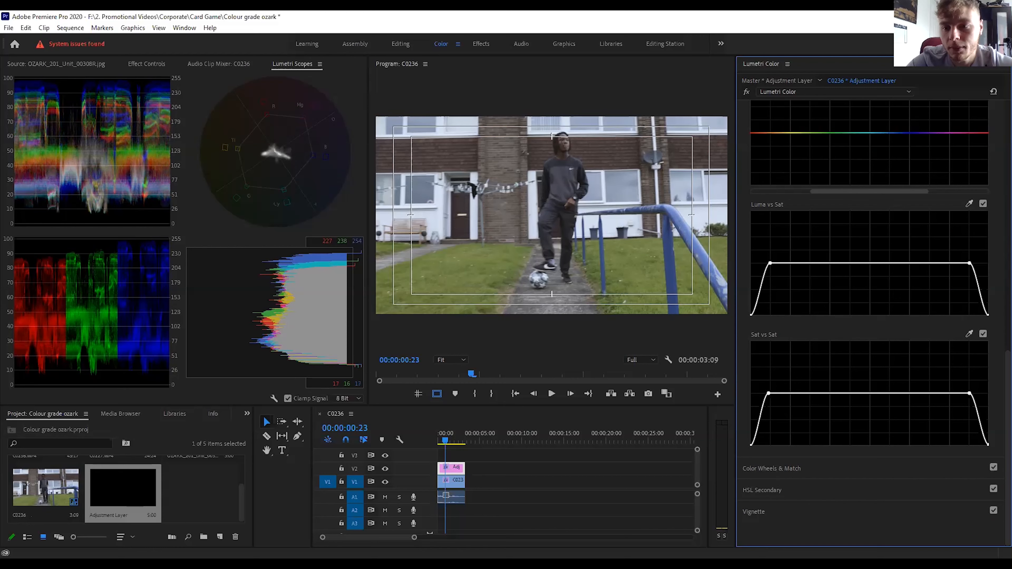
Tint the adjustment layer's highlights and midtones slightly toward cyan-blue with the colour wheels.
click(784, 468)
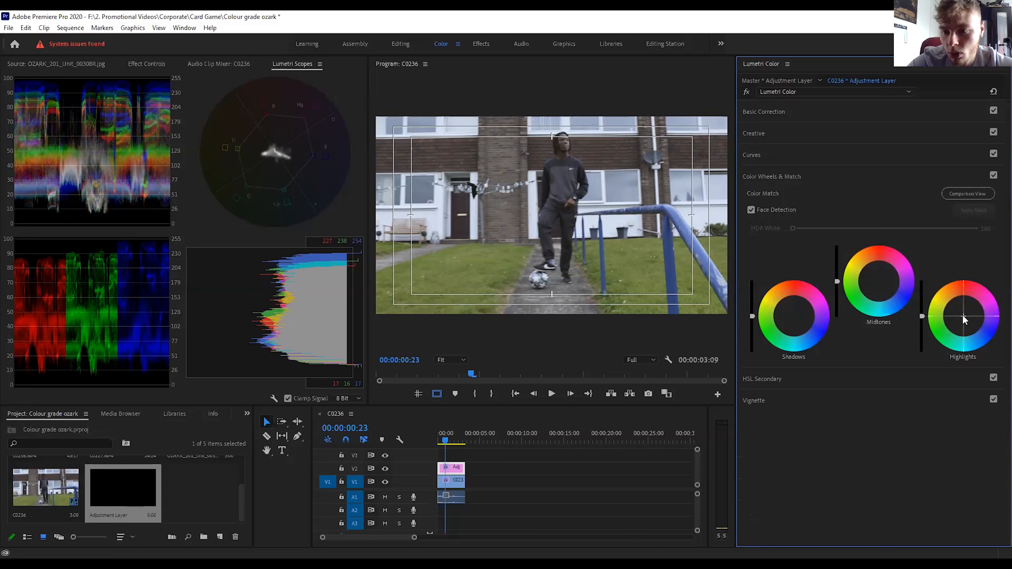
drag(963, 316, 964, 317)
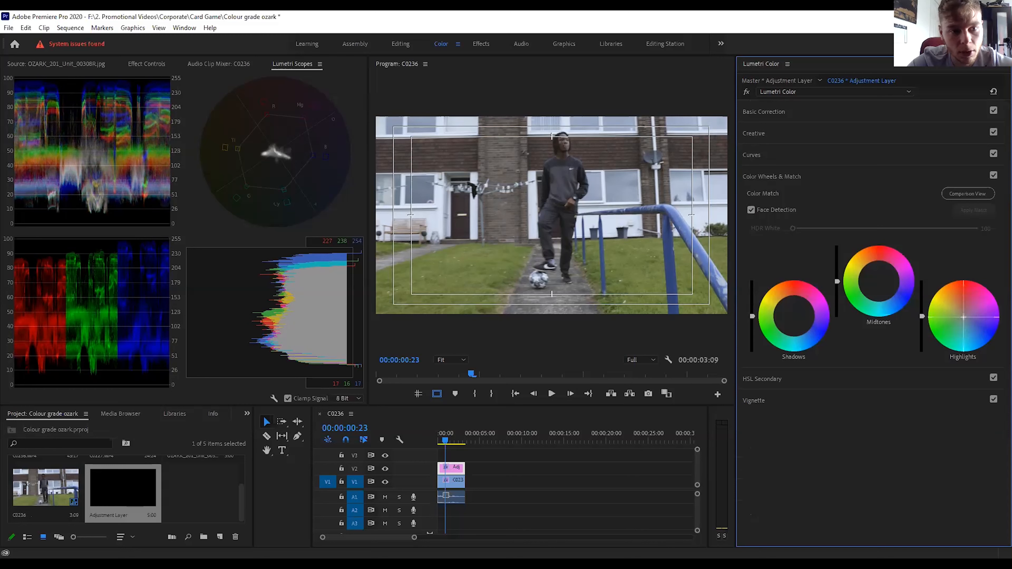
drag(963, 317, 964, 320)
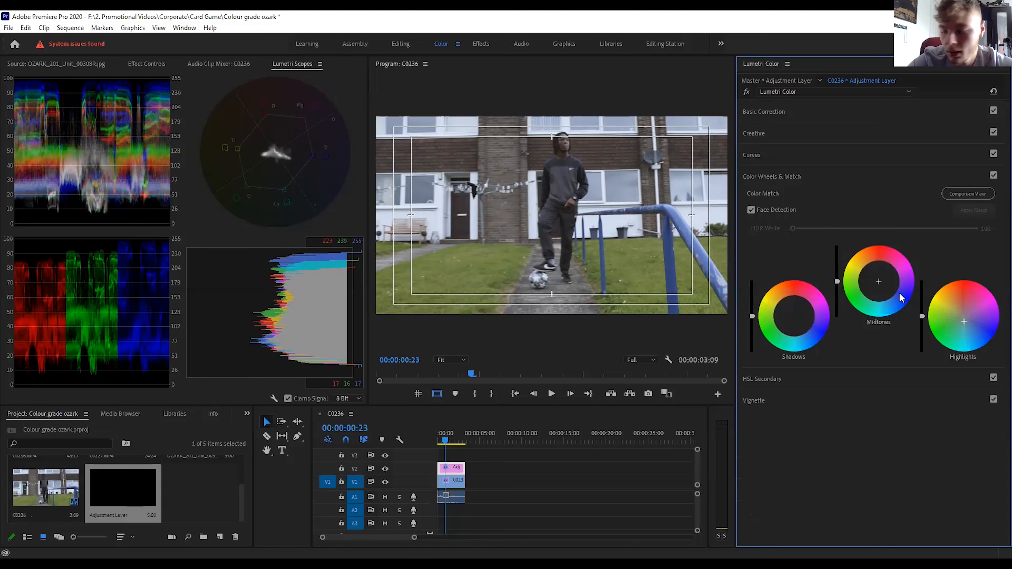
drag(878, 281, 879, 283)
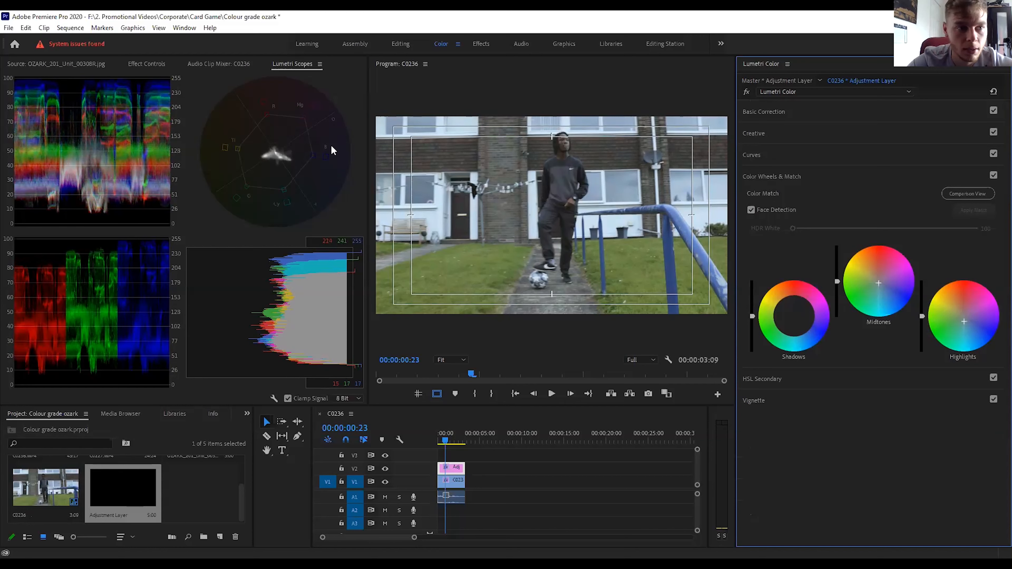
Show the Ozark reference still beside the shot and nudge the midtones tint slightly toward yellow-orange to match it.
click(78, 63)
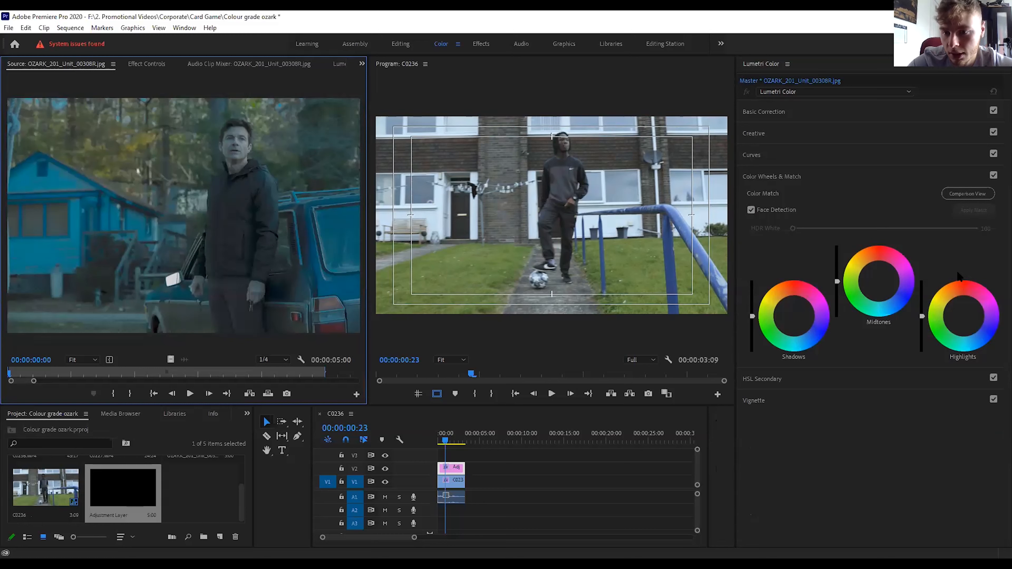
click(879, 283)
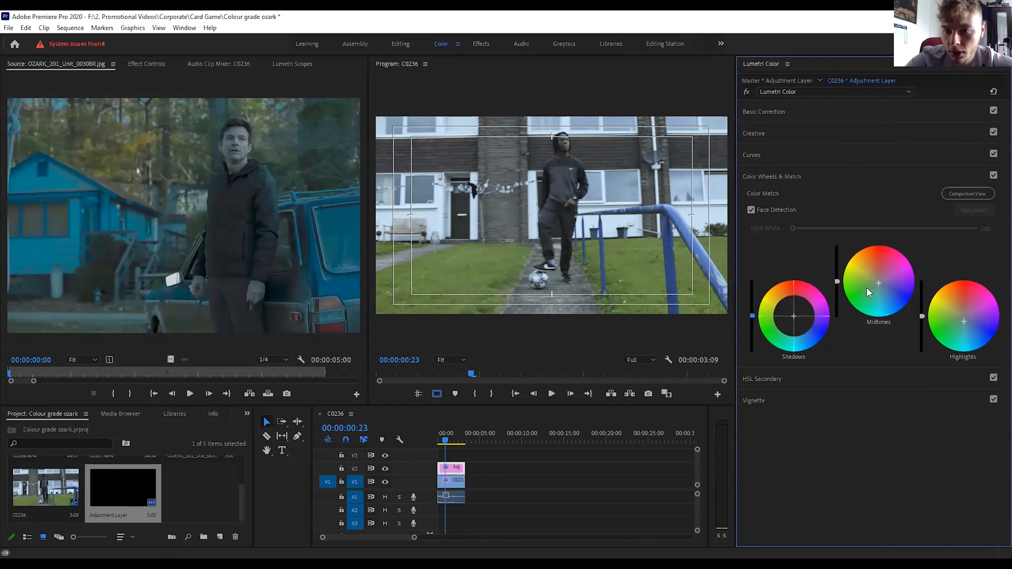
drag(878, 283, 876, 280)
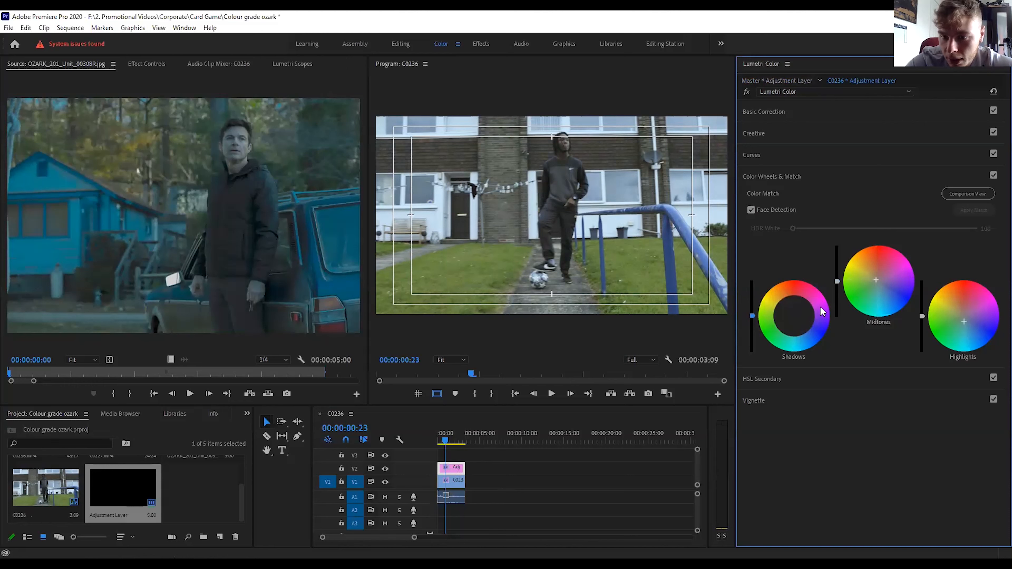
Tint the shadows slightly toward cyan-blue and lower the midtones and highlights levels slightly.
click(794, 317)
drag(794, 317, 793, 321)
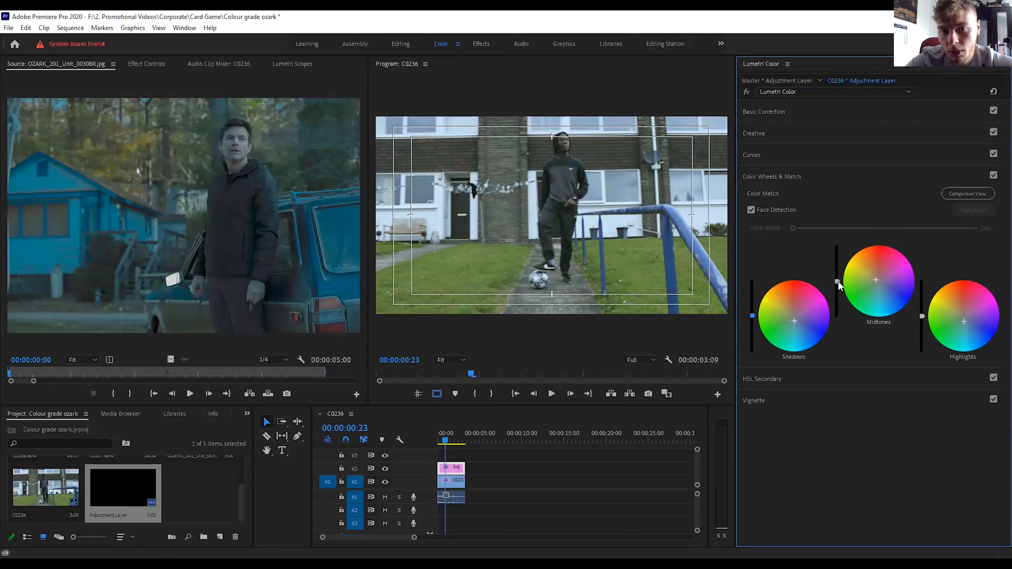
drag(837, 281, 837, 283)
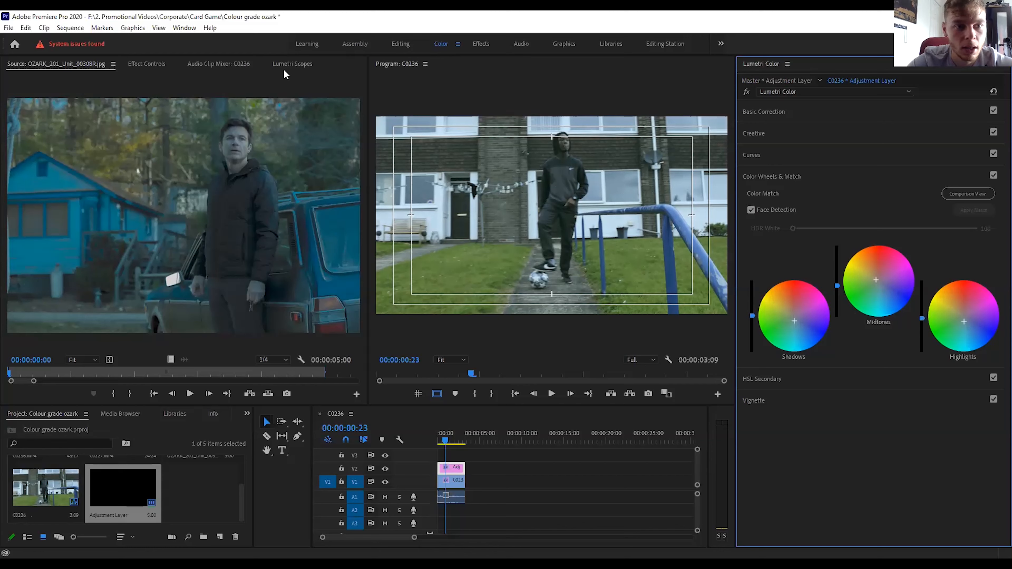
Show the adjustment layer's scopes and toggle its Lumetri effect off and on to compare the shot before and after grading.
click(300, 65)
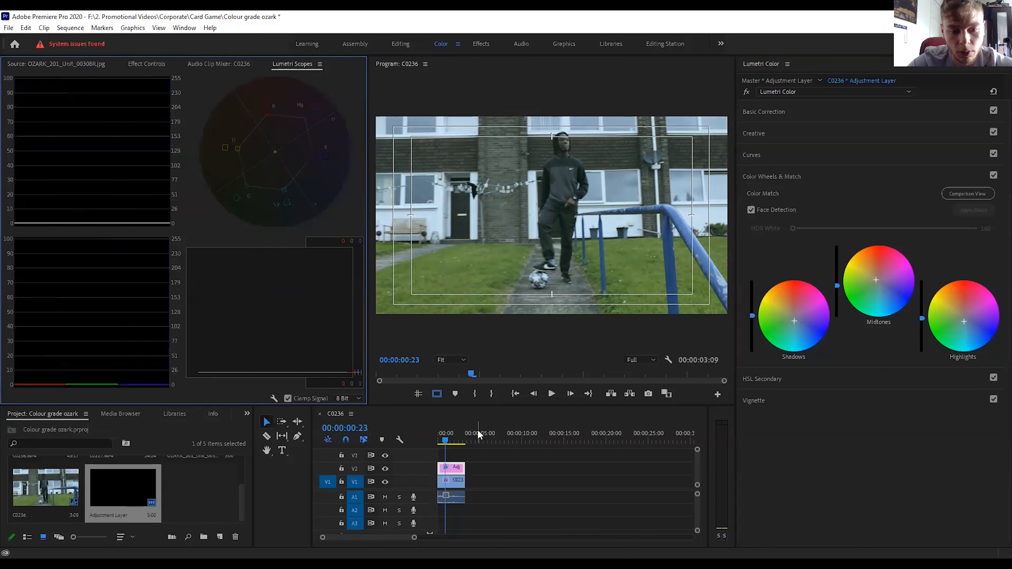
click(455, 473)
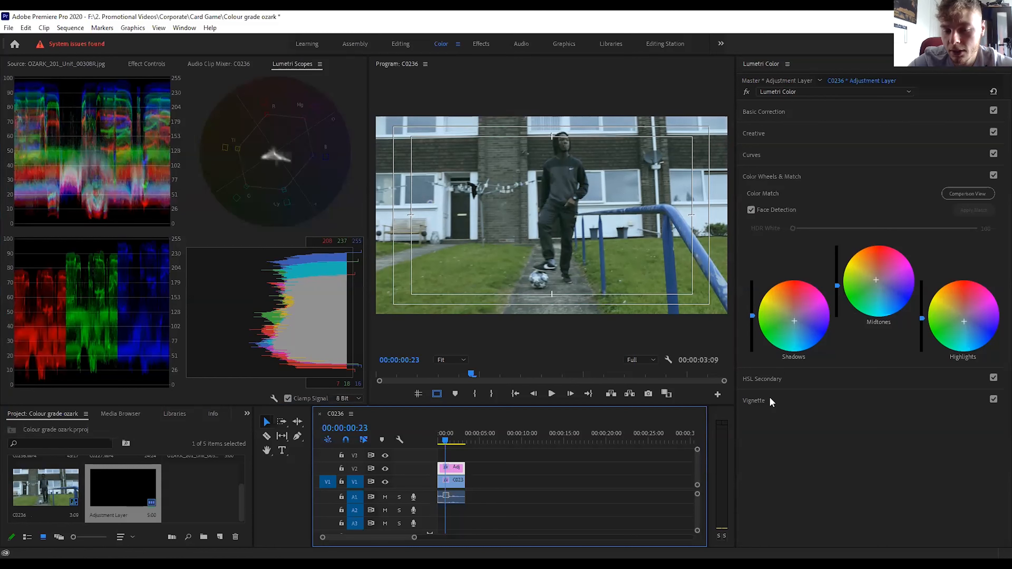
click(746, 92)
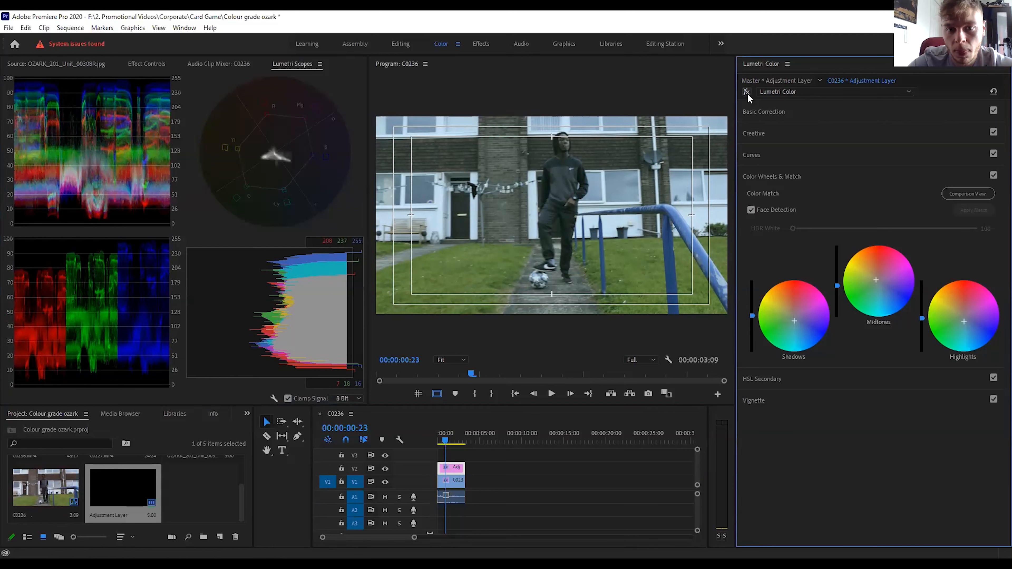
click(747, 93)
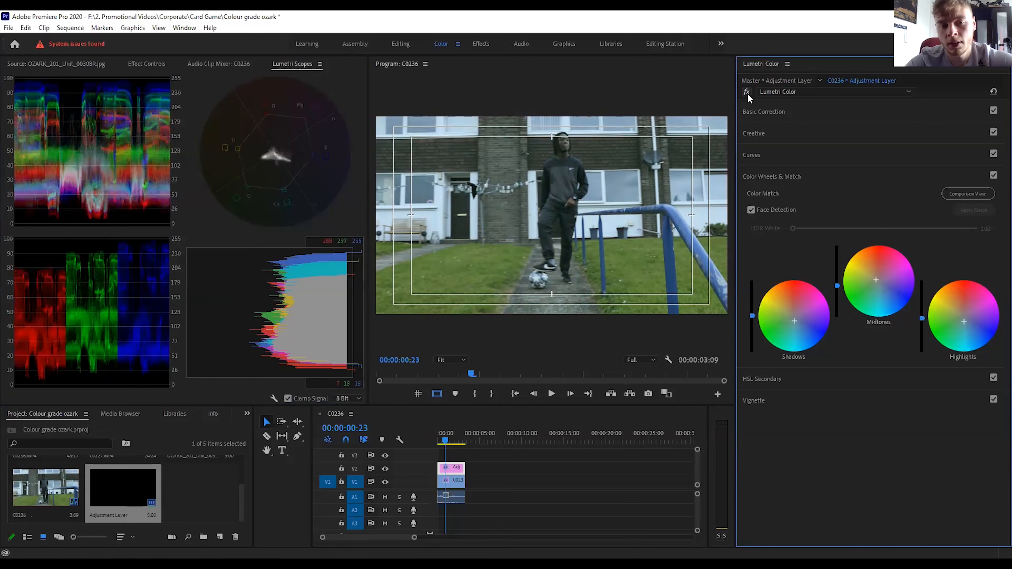
Try to sample the man's facial skin as the HSL Secondary key colour, with the program view at 50%.
click(759, 379)
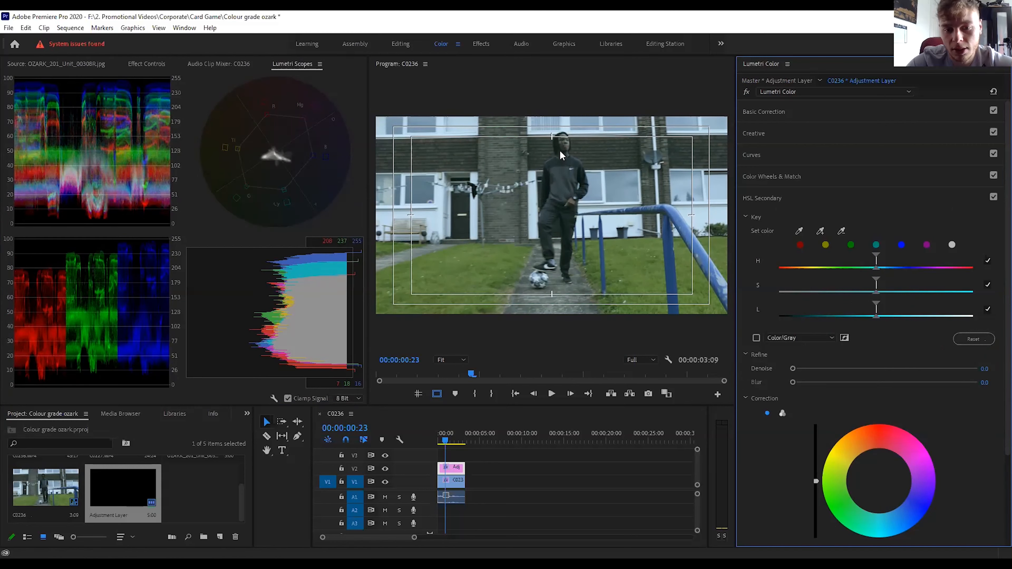
click(456, 359)
click(458, 411)
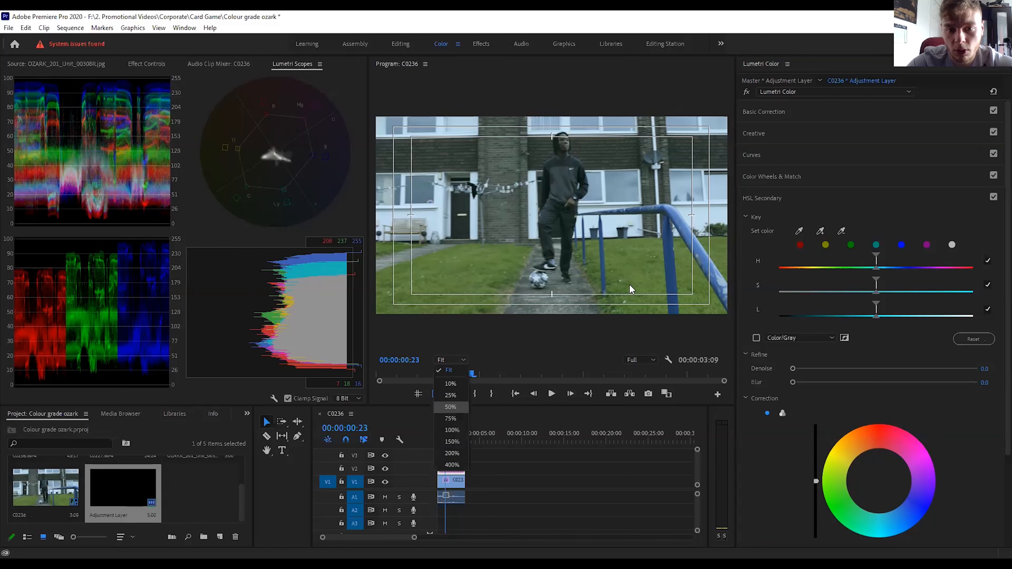
scroll(722, 216, up, 3)
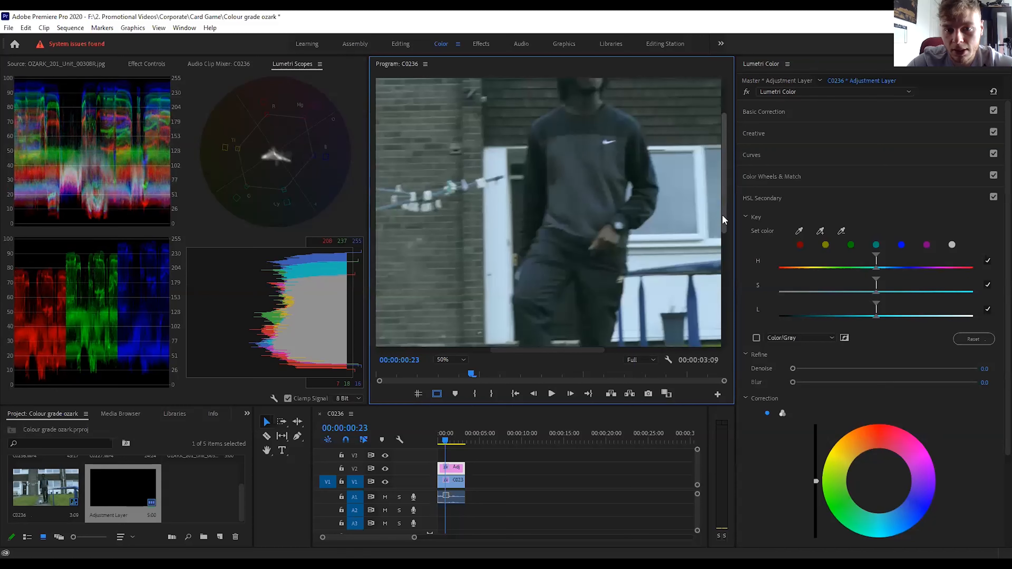
scroll(724, 203, up, 3)
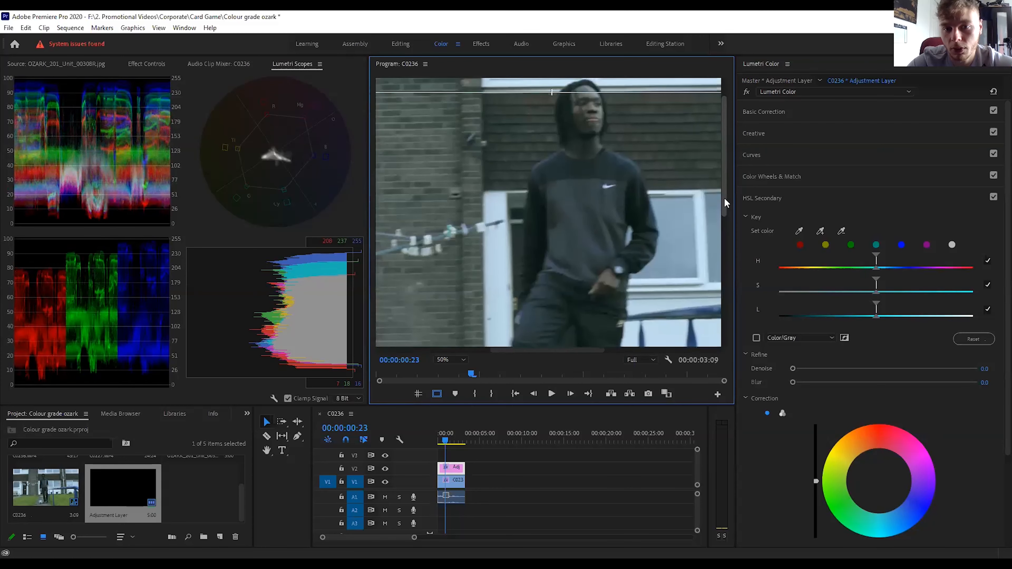
scroll(724, 197, up, 1)
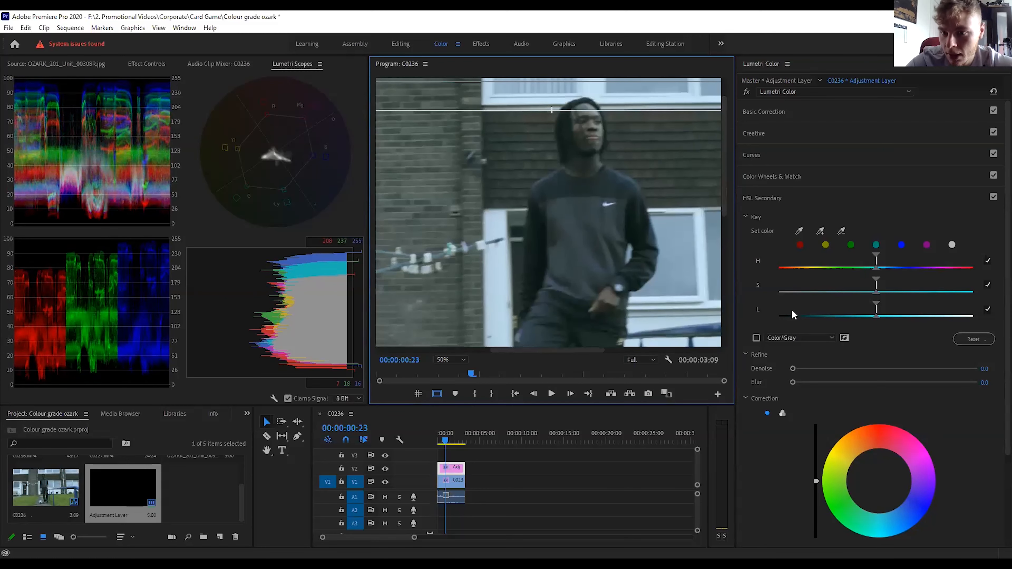
click(799, 230)
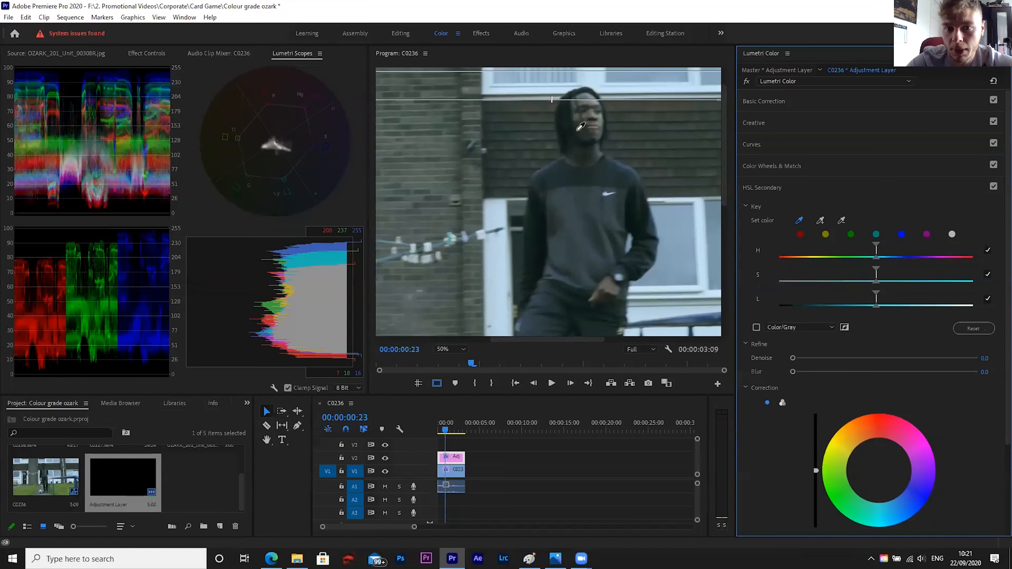
click(589, 102)
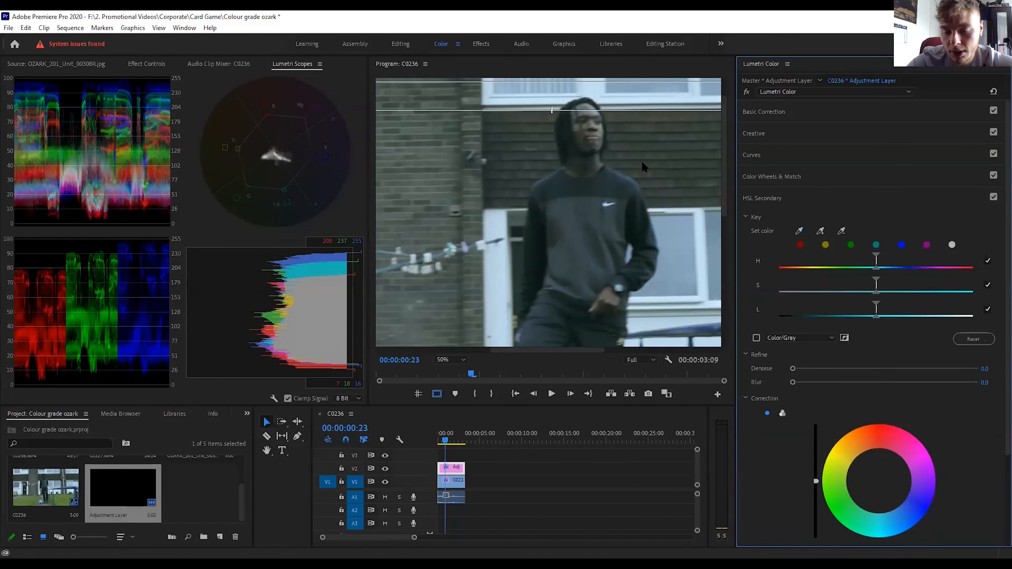
Switch the HSL Secondary correction to three-way wheels and adjust the key's hue, saturation and luminance ranges to isolate the skin tones.
click(782, 413)
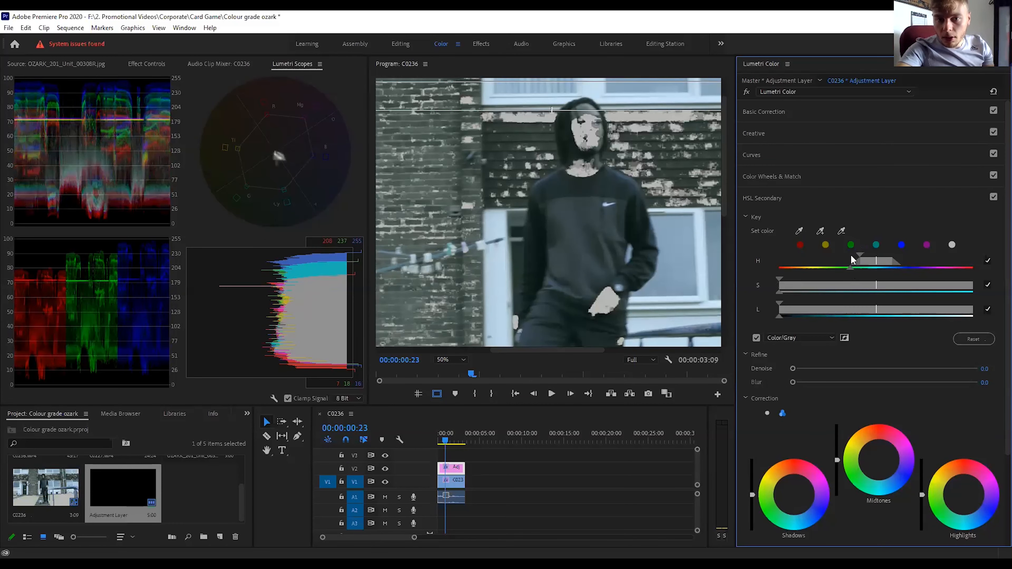
drag(851, 257, 841, 255)
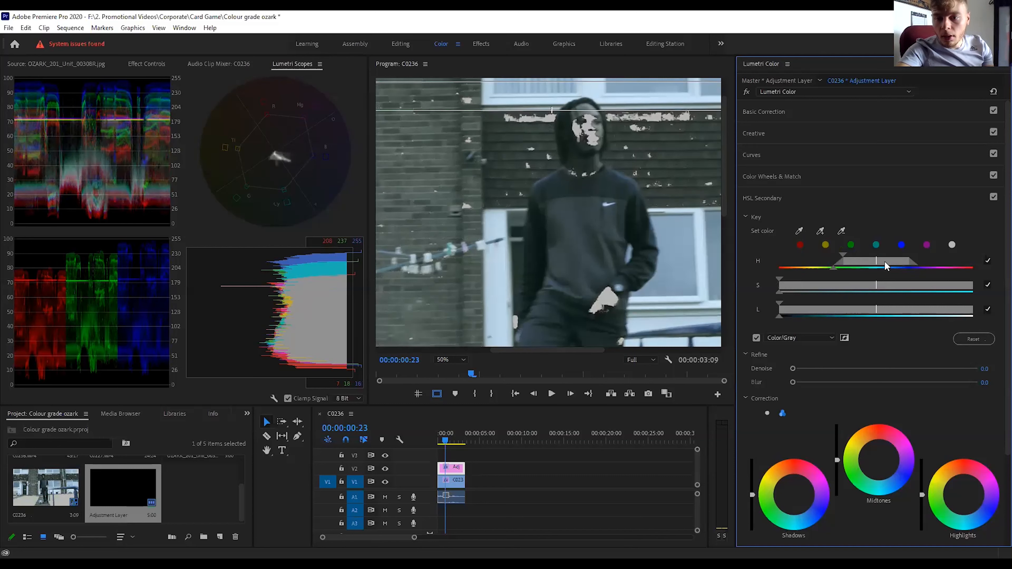
drag(870, 259, 863, 259)
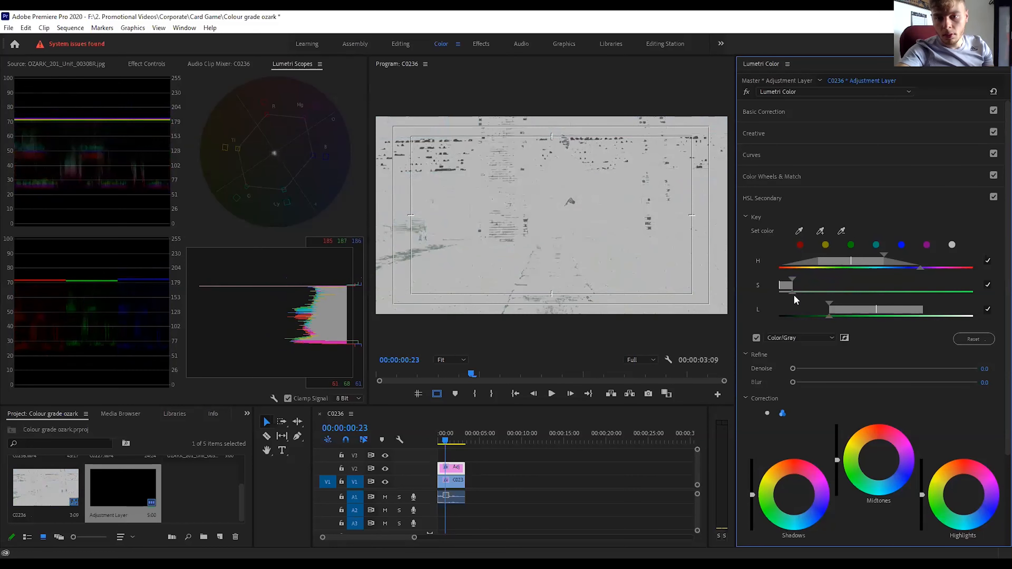
drag(791, 292, 814, 294)
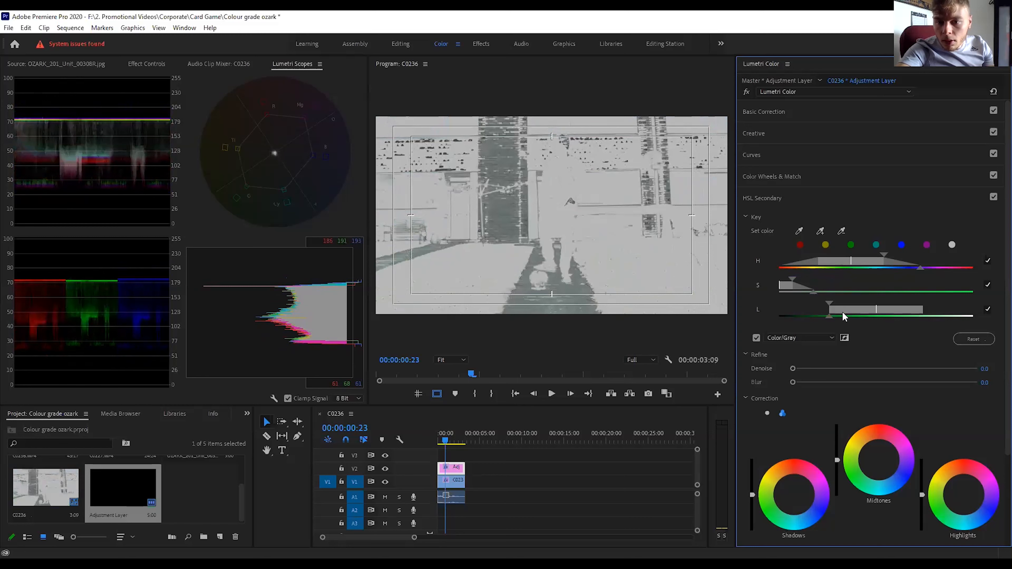
drag(830, 308, 838, 308)
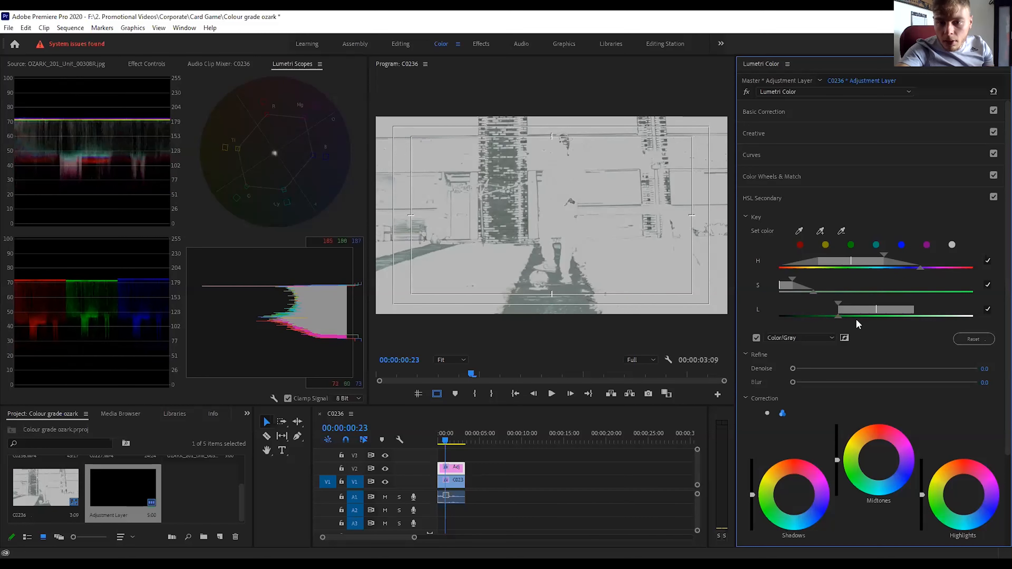
drag(836, 317, 820, 316)
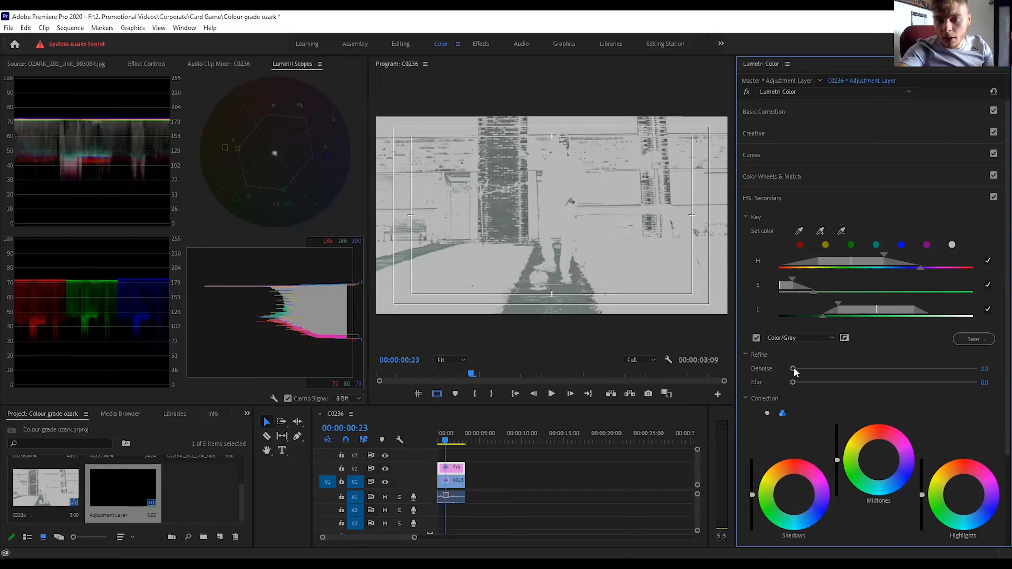
Refine the key with Denoise 13.7 and Blur 6.8, and turn off the Color/Gray mask preview.
drag(794, 368, 835, 382)
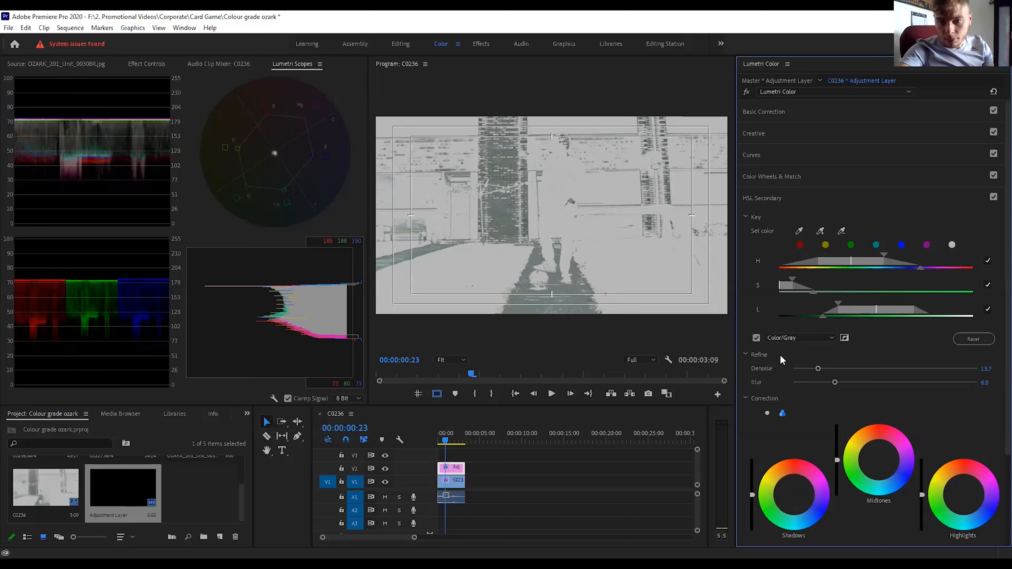
click(756, 339)
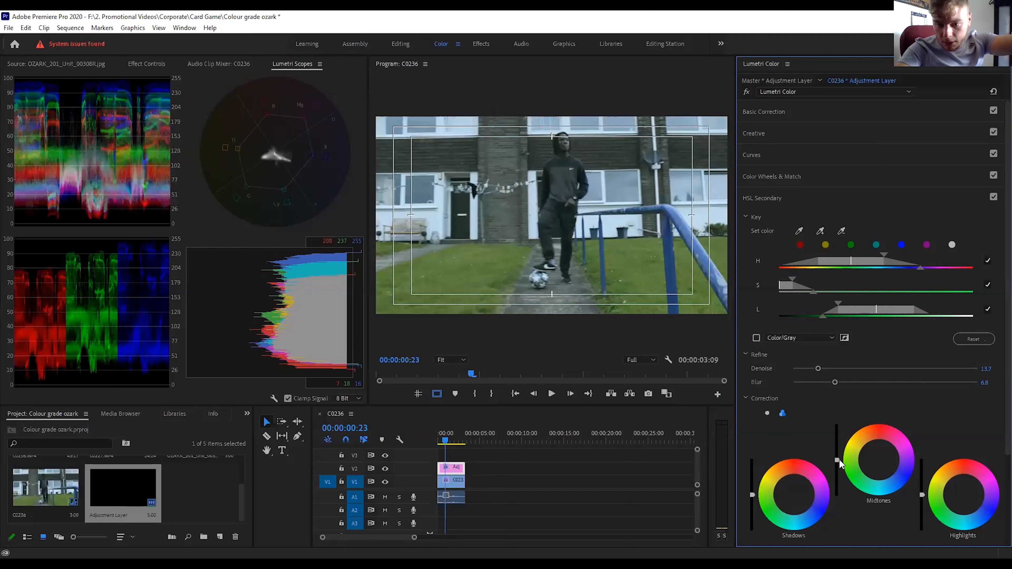
Test the key by pushing the HSL midtones strongly toward red, and return the tint almost to neutral.
click(877, 428)
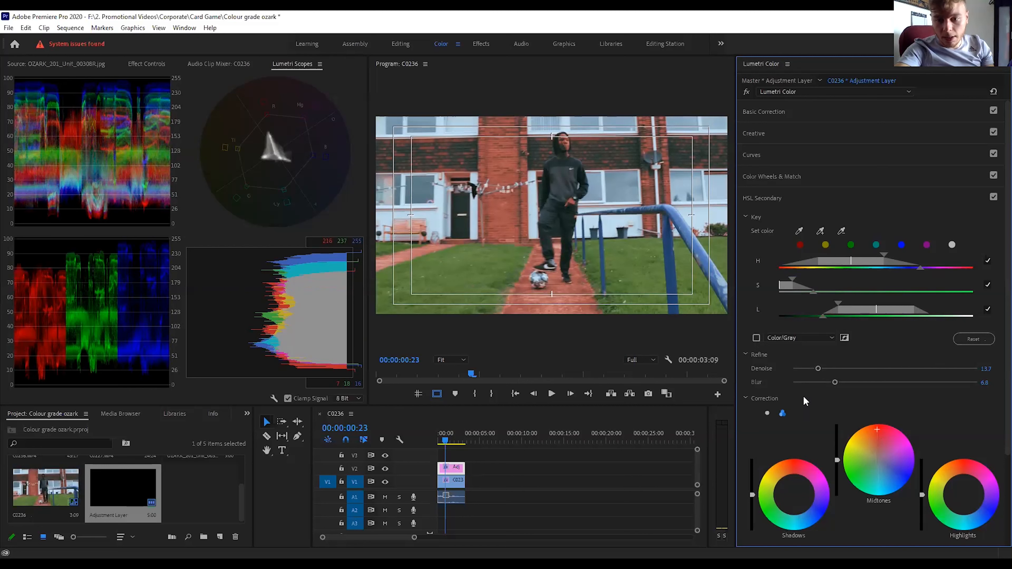
click(877, 457)
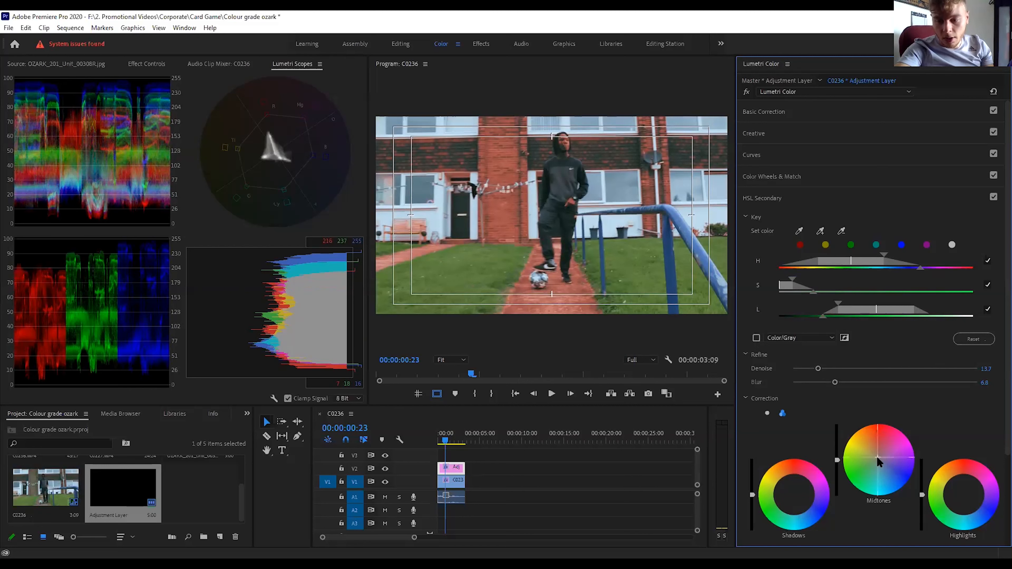
scroll(827, 250, down, 2)
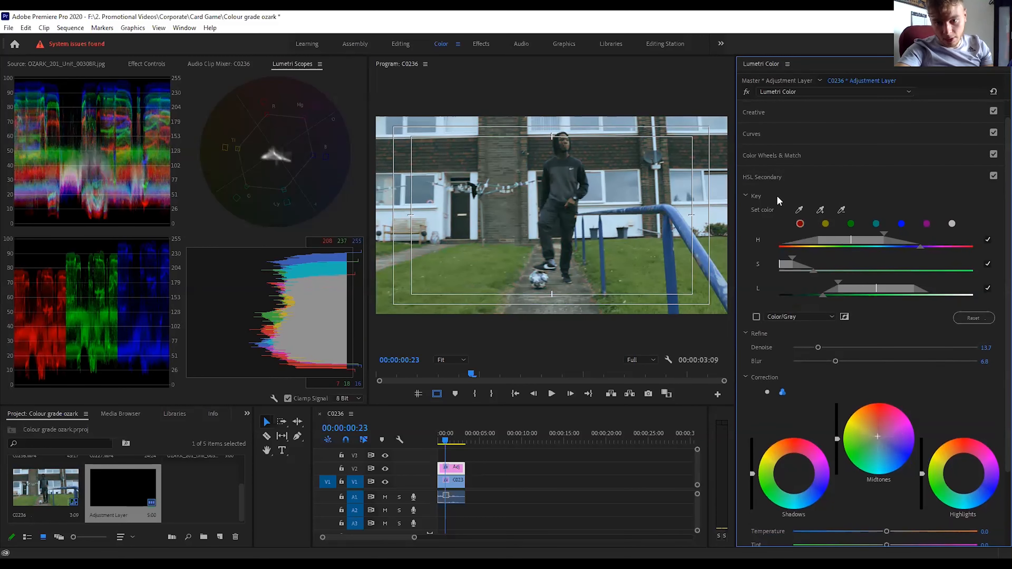
Enlarge the program view to 50% on the man at 00:00:01:20 and preview the key as a Color/Gray mask.
click(455, 360)
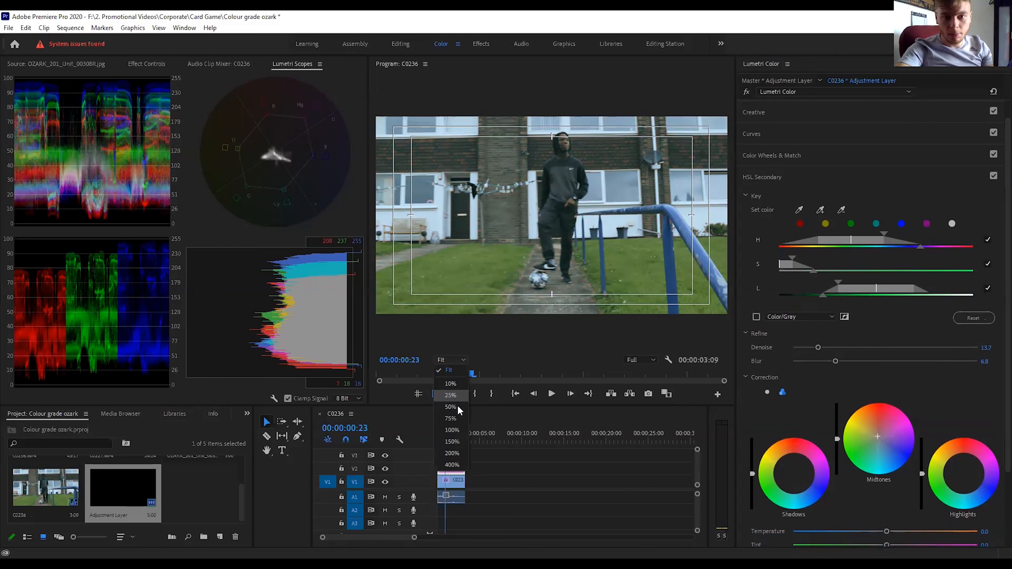
click(457, 406)
drag(722, 168, 724, 128)
click(756, 318)
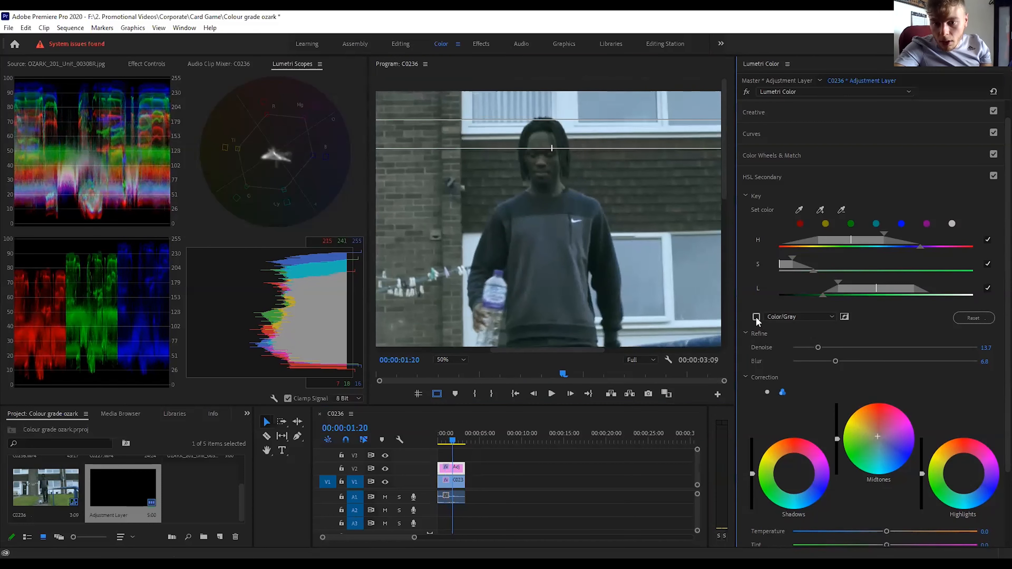
click(756, 317)
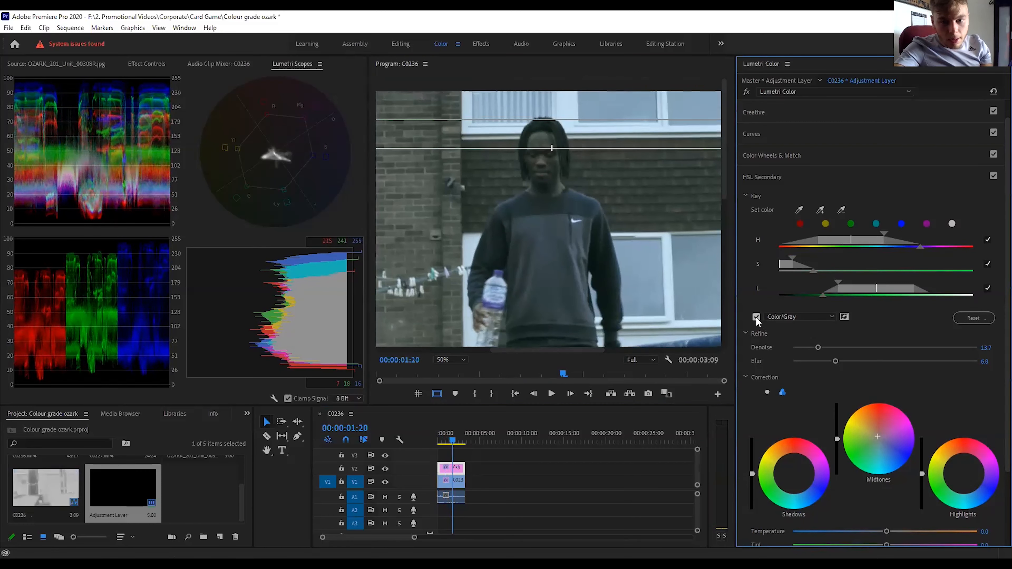
click(287, 154)
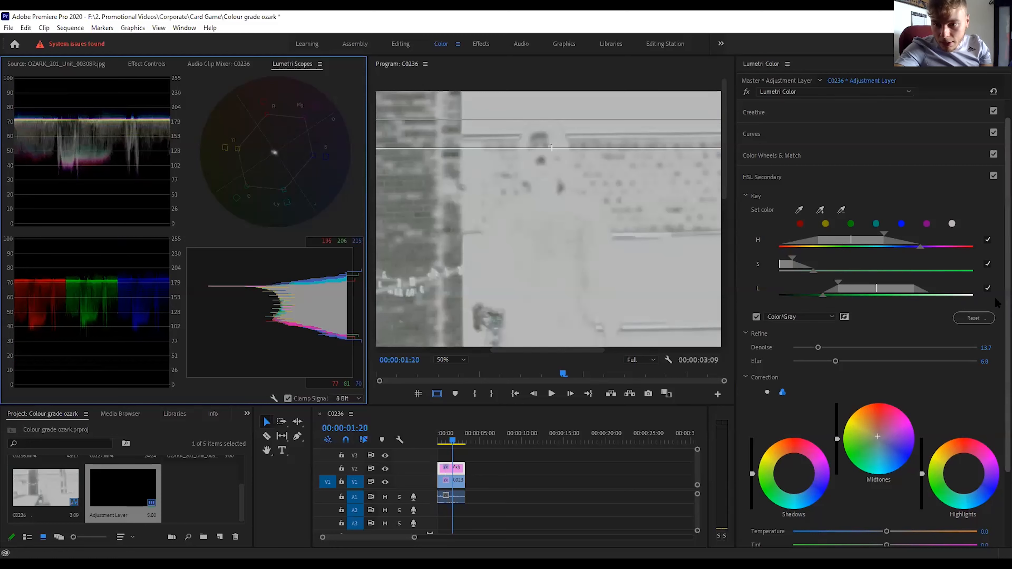
Set the HSL Secondary correction's Temperature to 25.9 and Tint to 17.4 to warm the keyed skin.
scroll(965, 398, down, 3)
drag(887, 472, 897, 471)
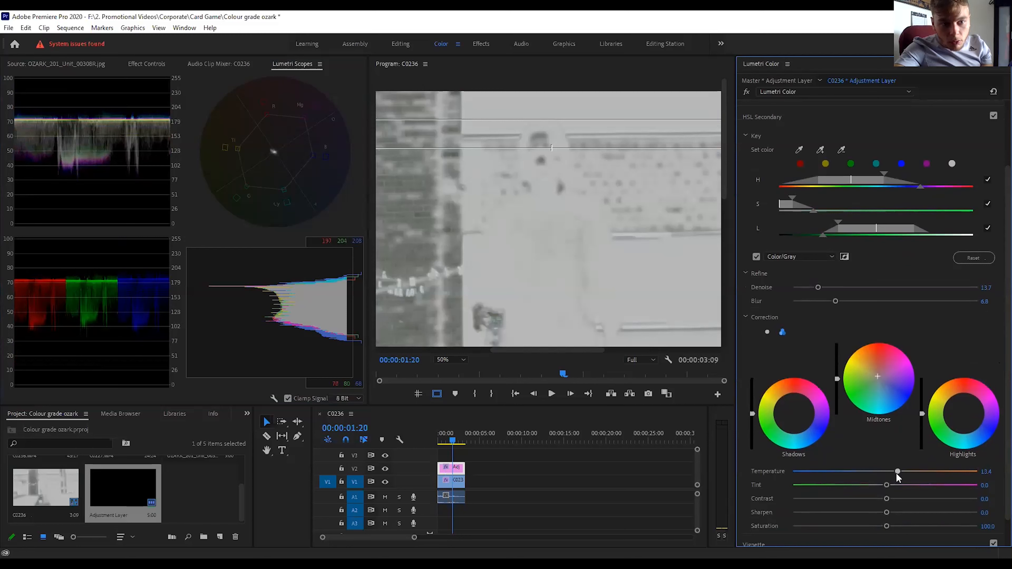
drag(897, 474, 900, 475)
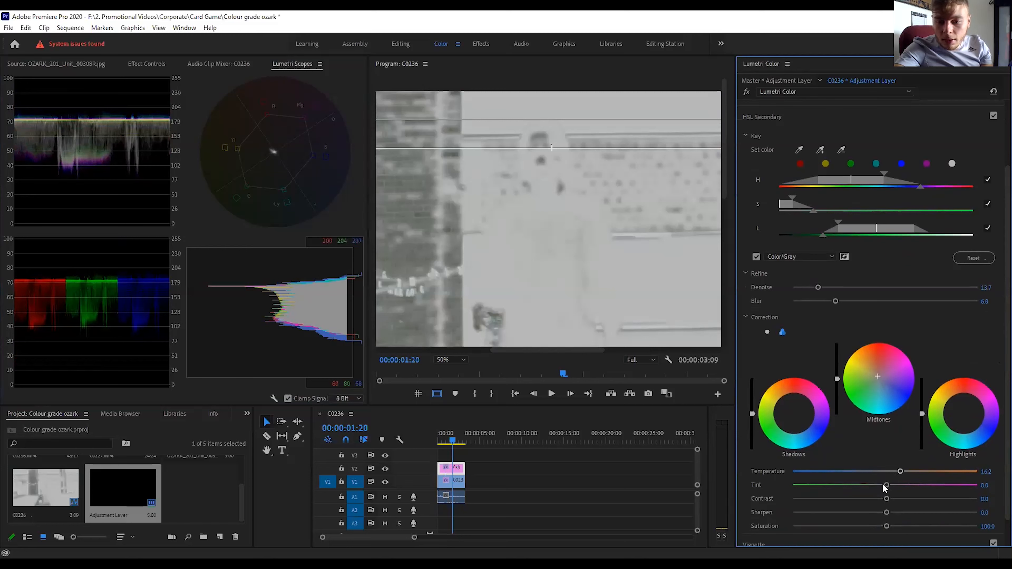
drag(888, 486, 909, 472)
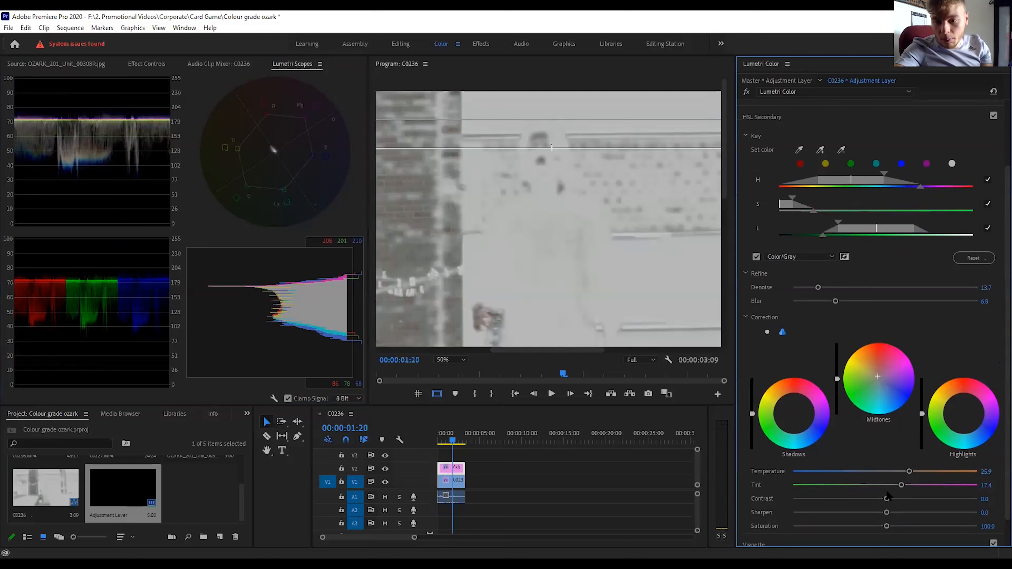
scroll(996, 386, down, 1)
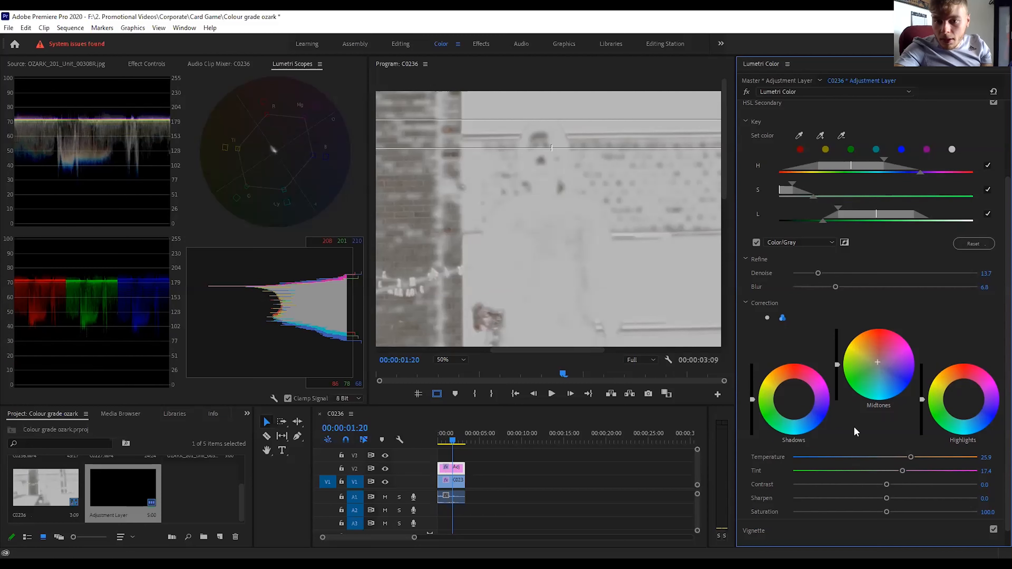
Check the Ozark reference still against the shot, reselect the adjustment layer and turn off the Color/Gray mask preview.
click(64, 65)
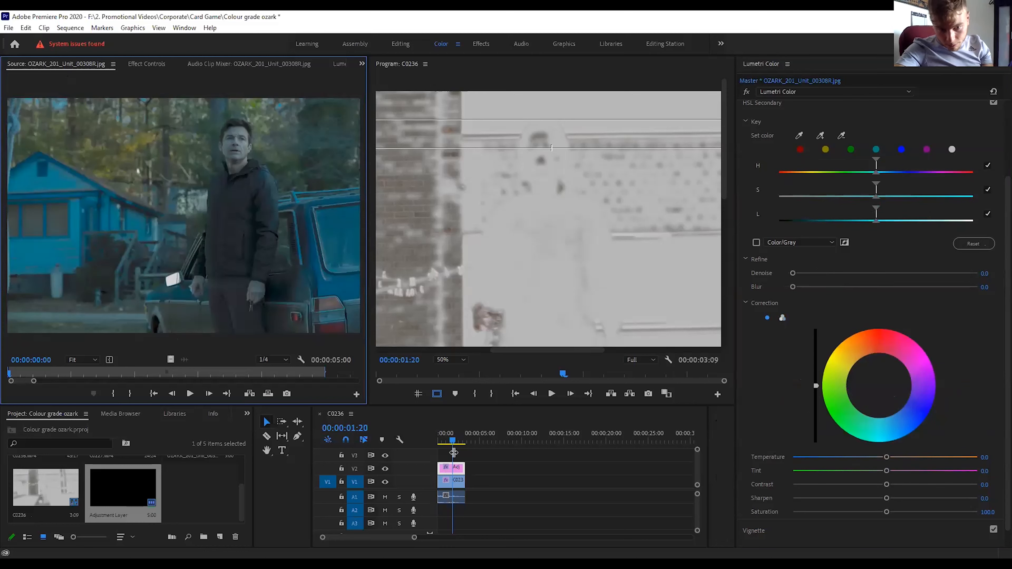
click(340, 64)
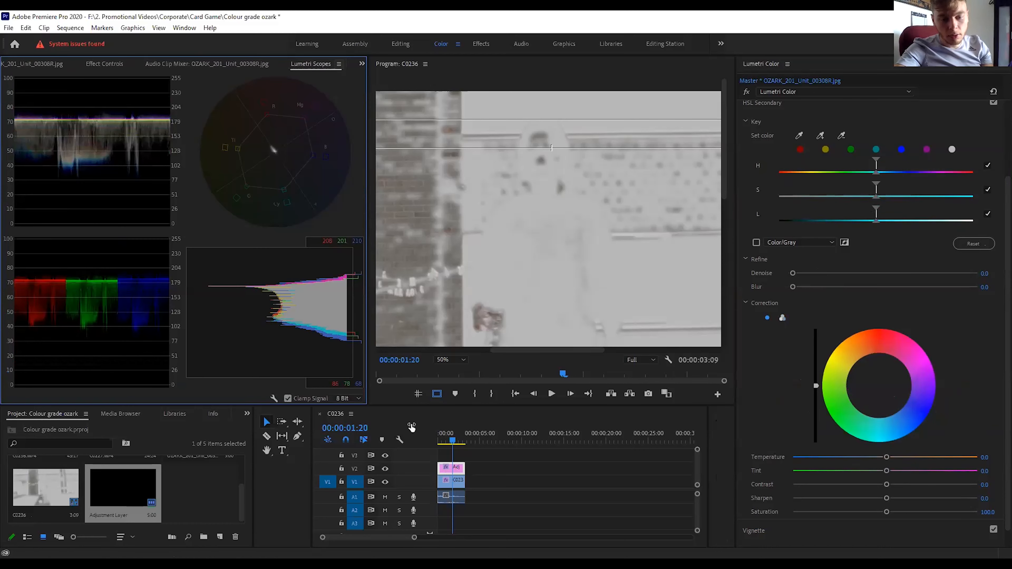
click(454, 469)
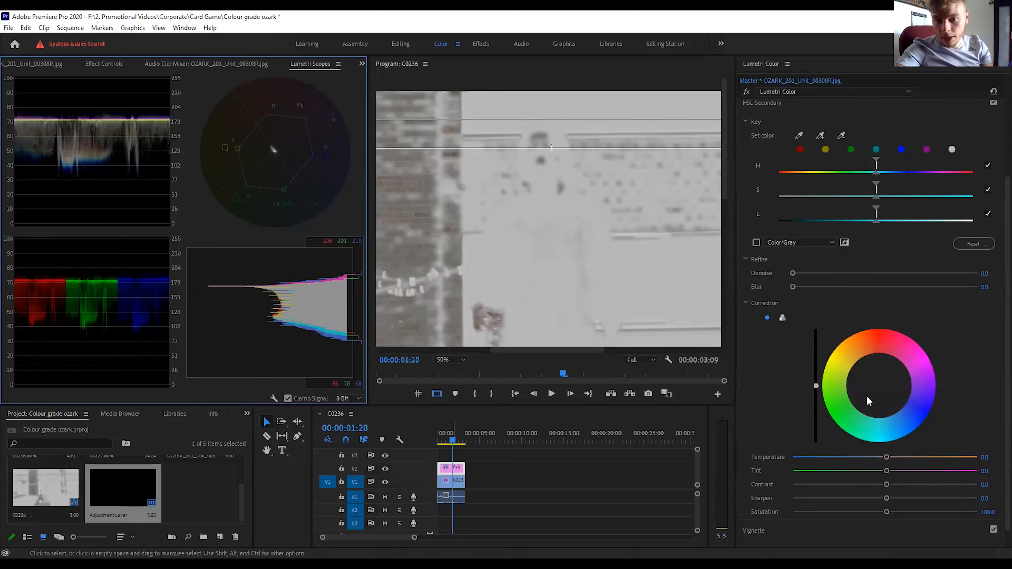
click(756, 242)
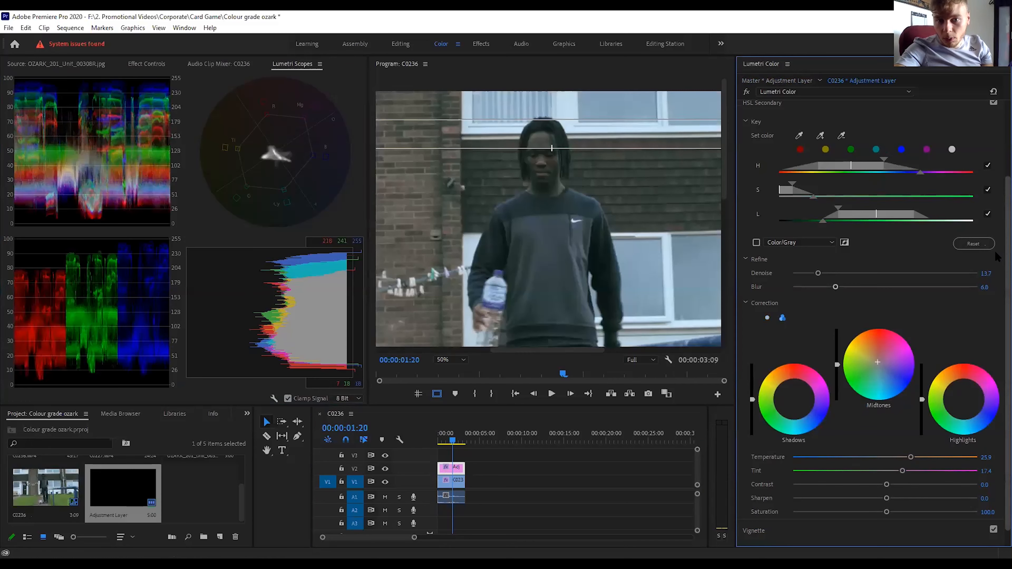
Shift the key's luminance range toward darker tones and set Temperature to 39.6, Tint to 13.4, Contrast to -10.5 and Saturation to 95.7.
scroll(956, 287, down, 1)
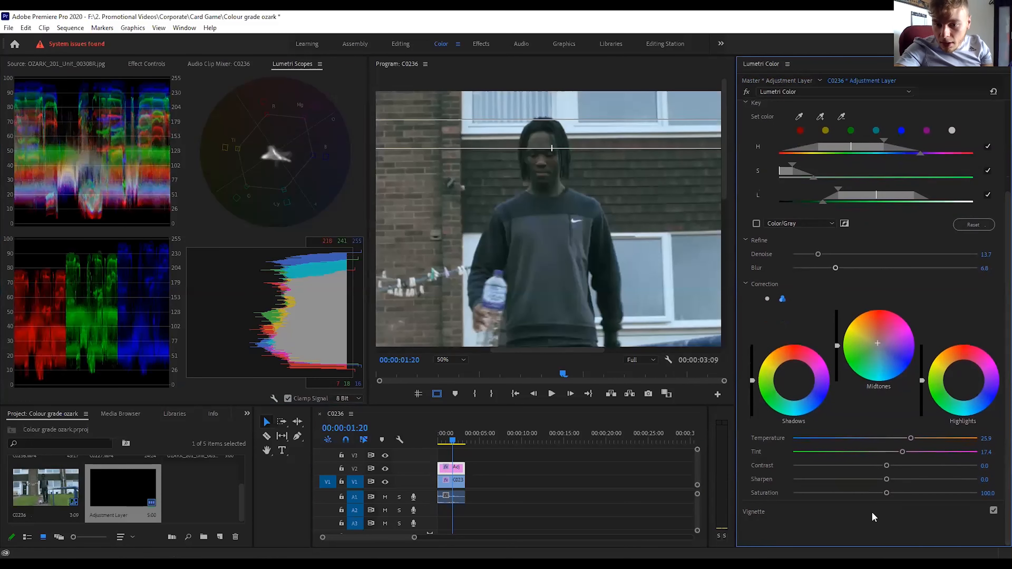
mouse_move(886, 465)
mouse_down()
mouse_move(859, 466)
mouse_move(877, 467)
mouse_up()
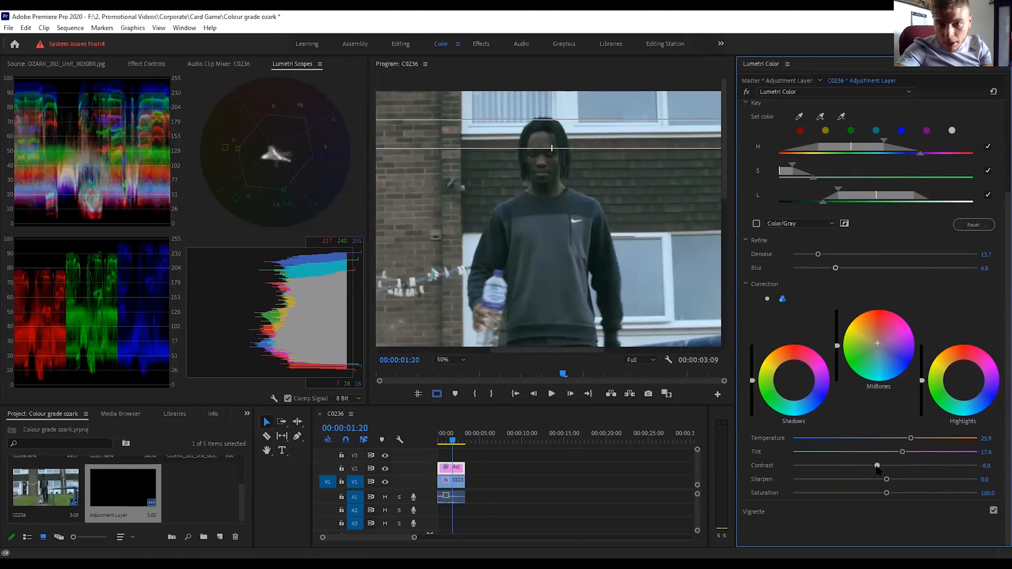
click(756, 223)
drag(902, 452, 922, 443)
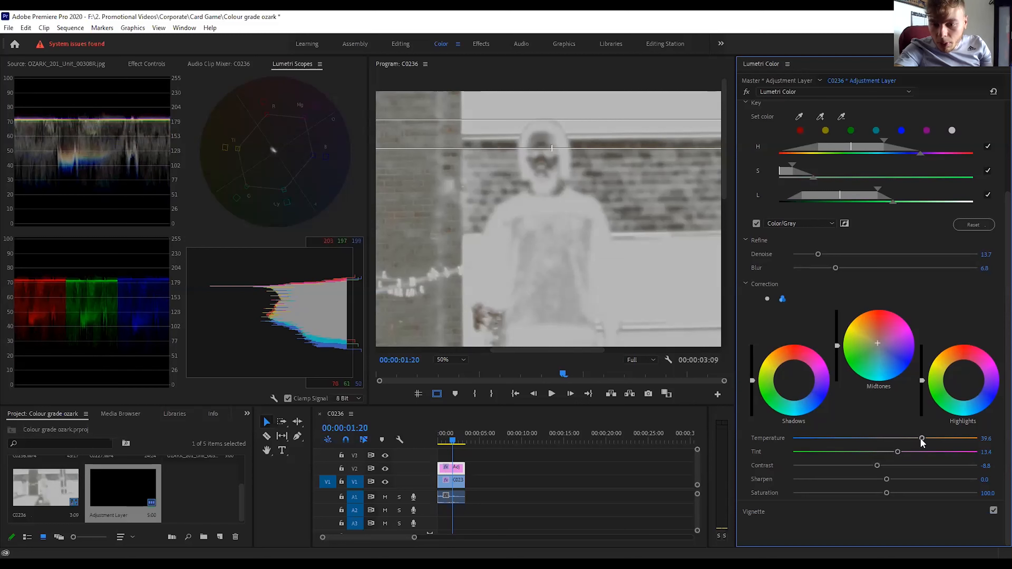
drag(877, 465, 884, 493)
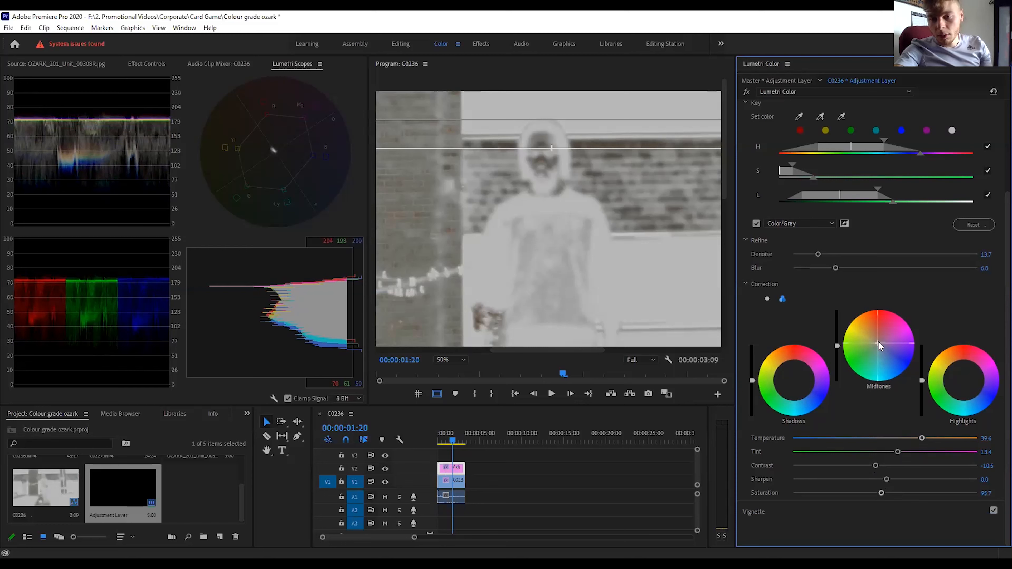
Tint the HSL shadows slightly toward red, recentre the midtones and tint the highlights slightly toward cyan-blue.
click(793, 381)
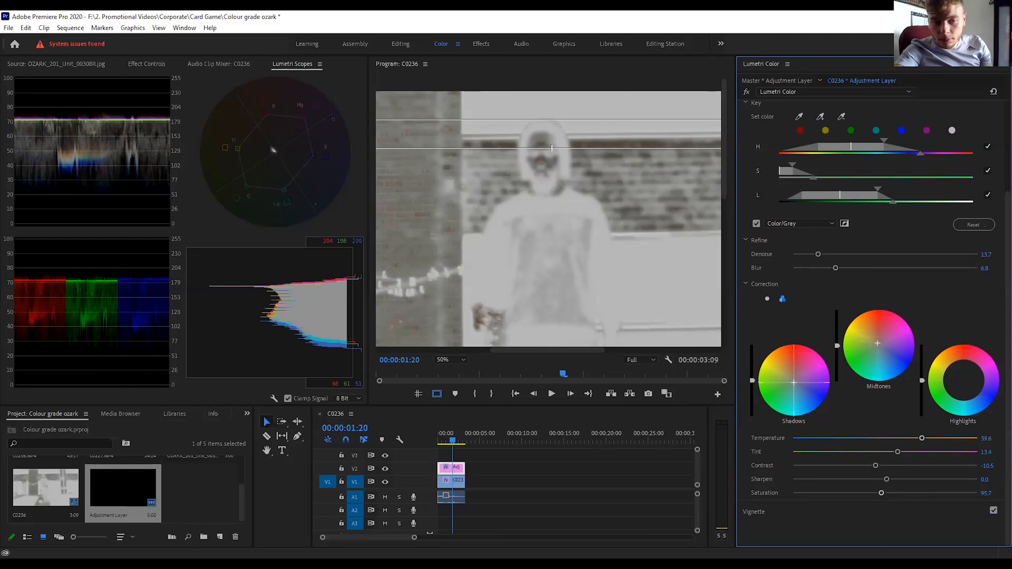
drag(794, 383, 794, 376)
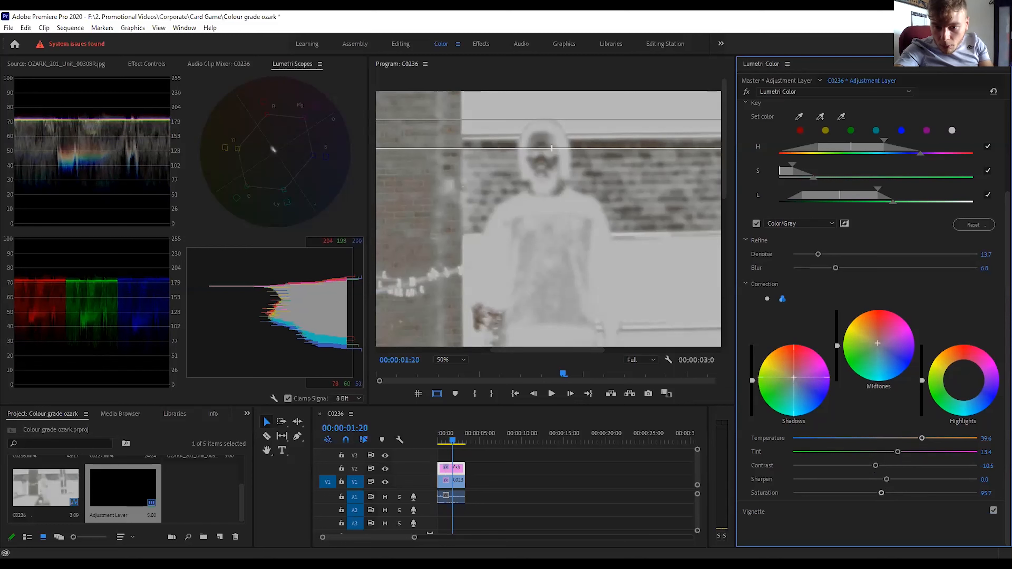
drag(878, 343, 878, 344)
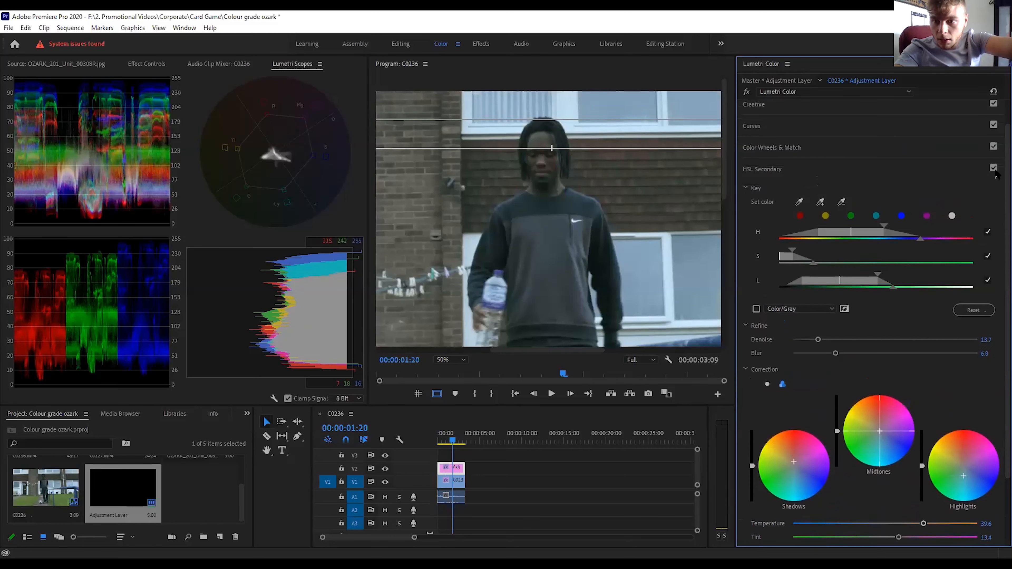
Toggle the HSL Secondary section off and on to compare the man's skin with and without the correction.
click(994, 168)
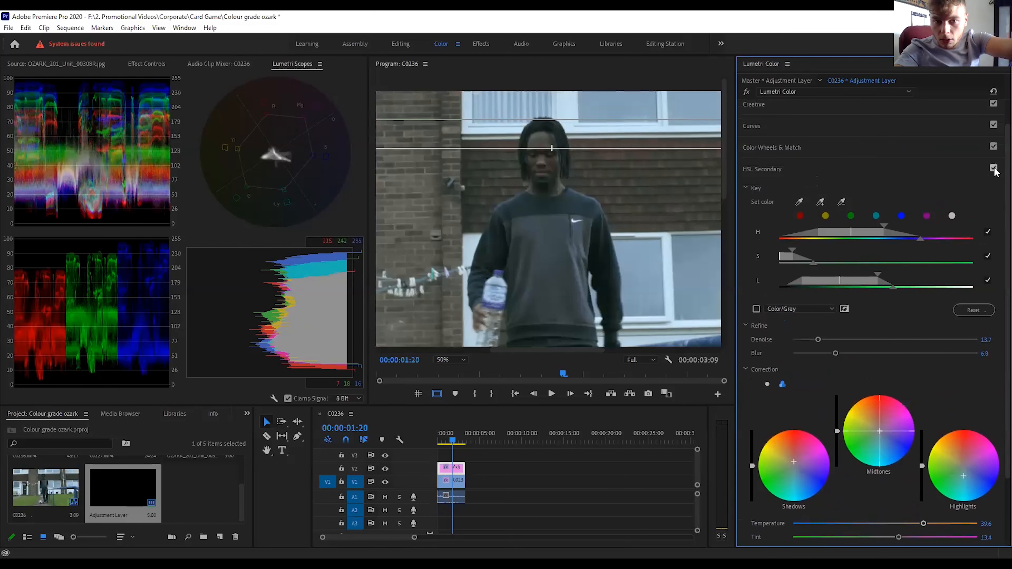
click(994, 168)
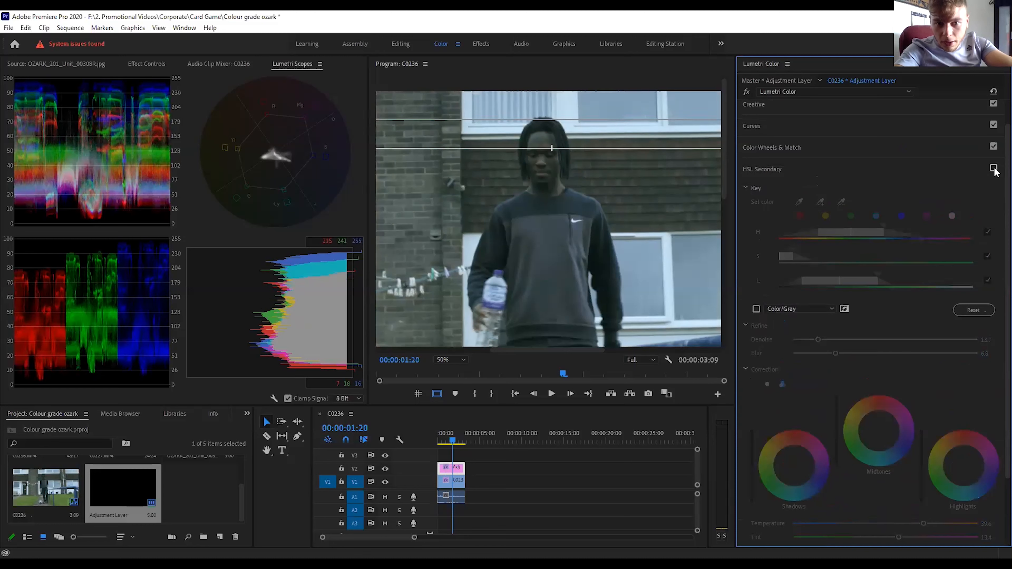
click(994, 169)
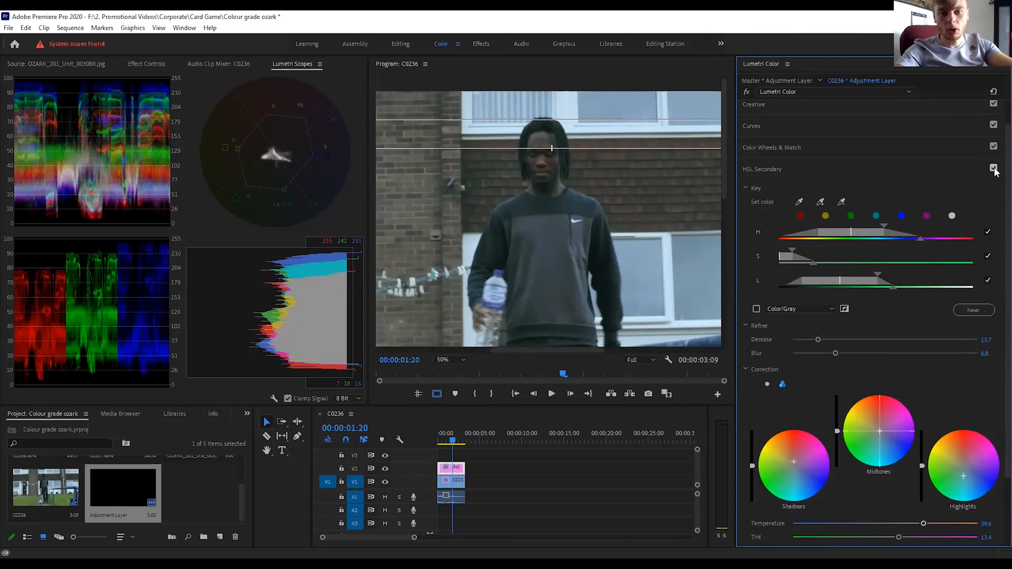
click(994, 168)
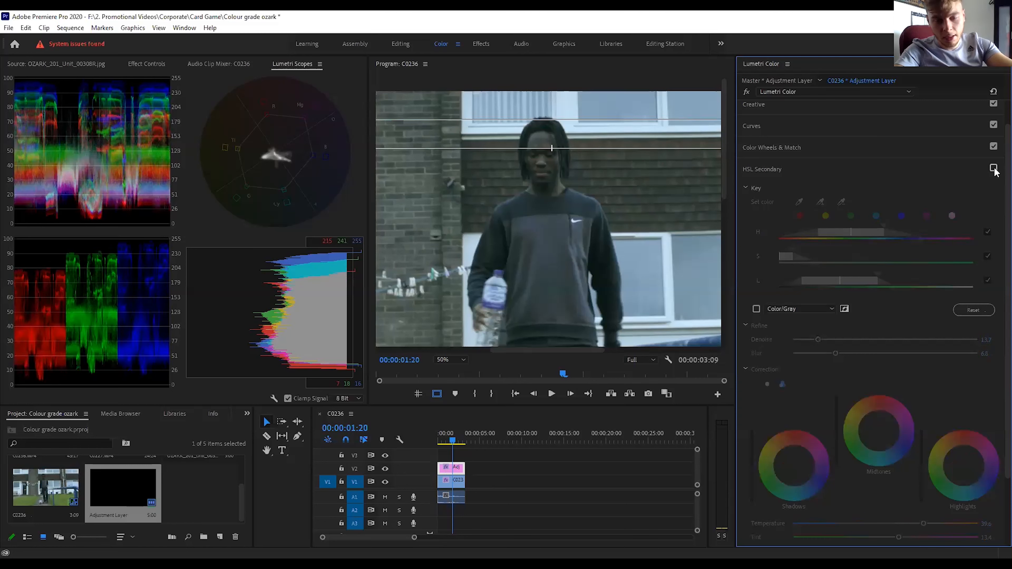
click(993, 168)
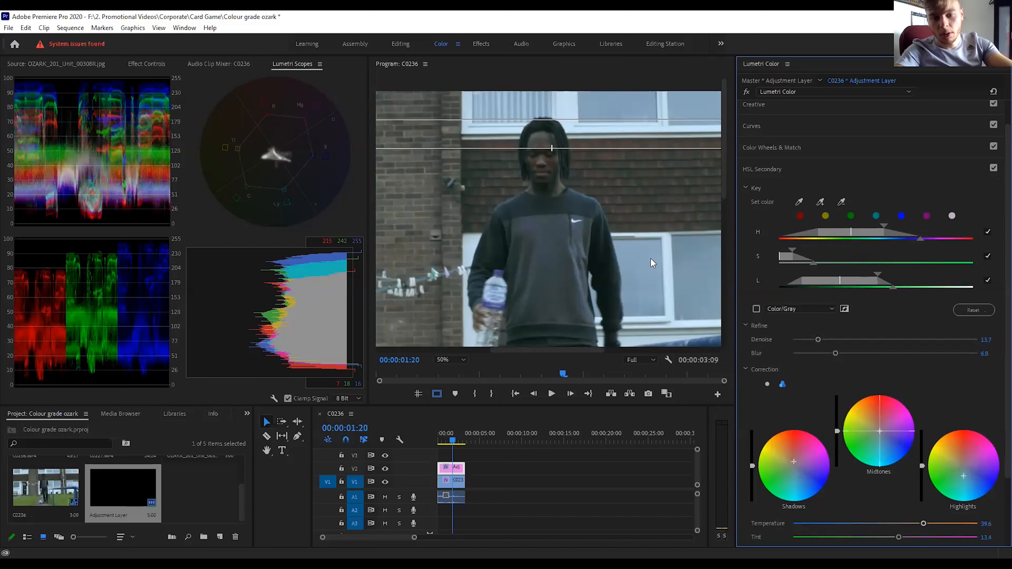
scroll(998, 280, down, 2)
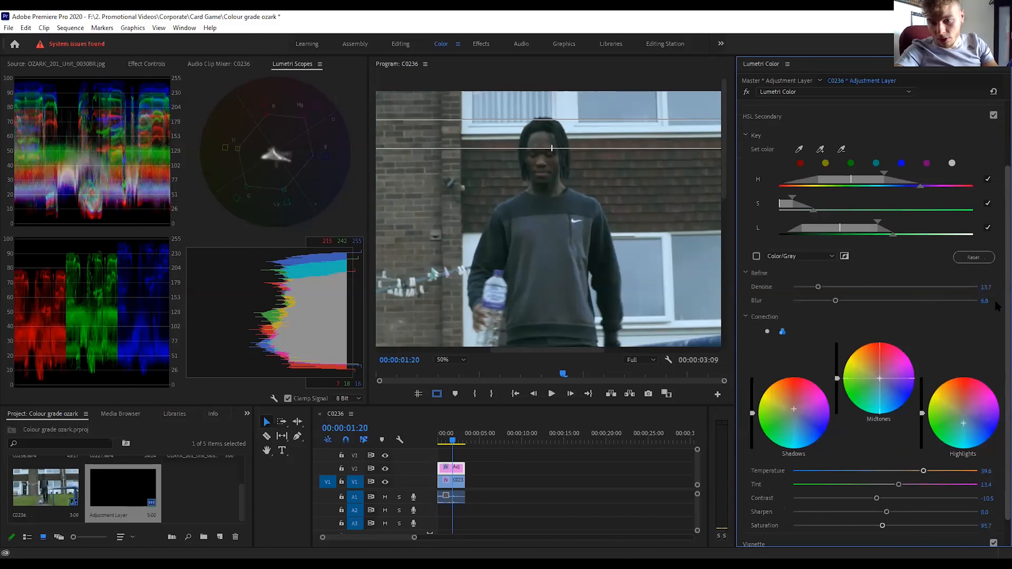
Bypass and restore the adjustment layer's Lumetri effect to compare the shot with and without the grade.
drag(882, 506, 875, 508)
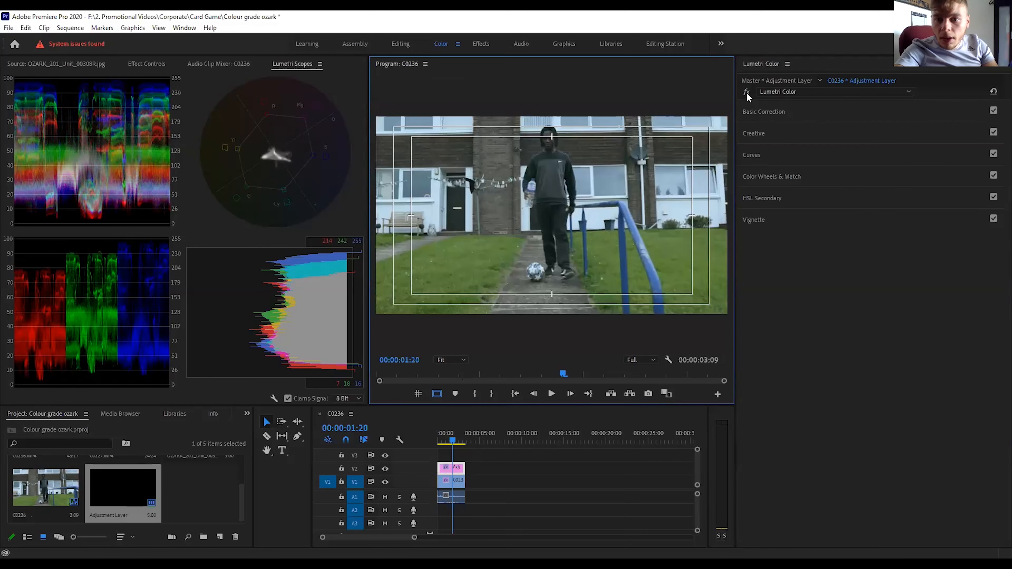
click(746, 92)
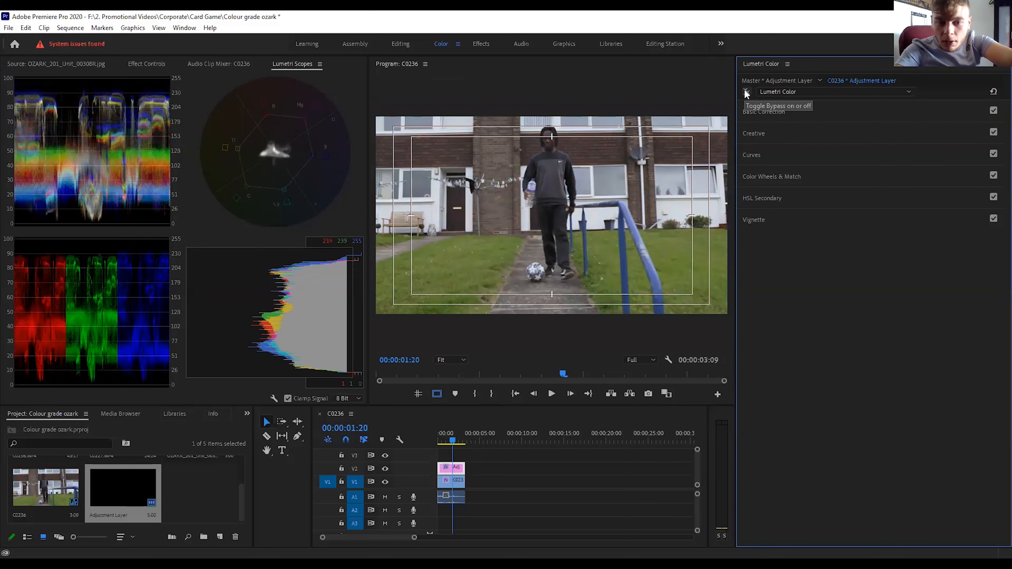
click(746, 92)
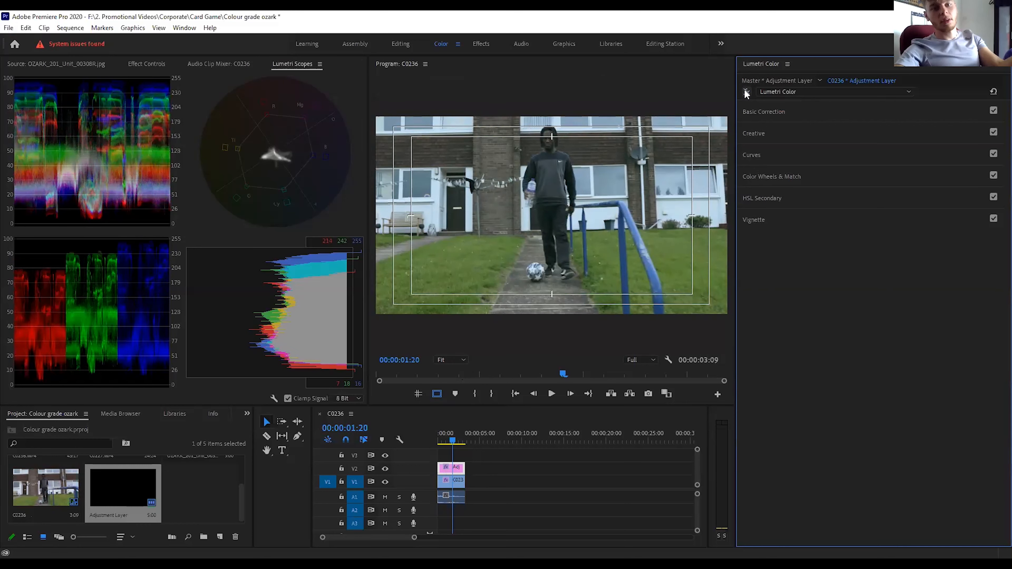
click(746, 92)
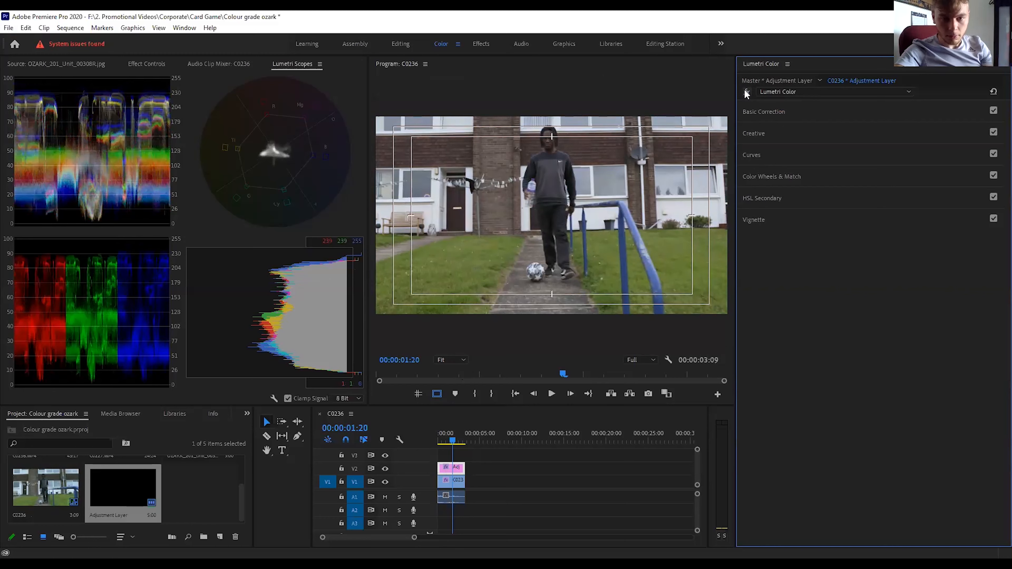
Show the Ozark reference still beside the shot and hide the safe margins on the program view.
click(77, 63)
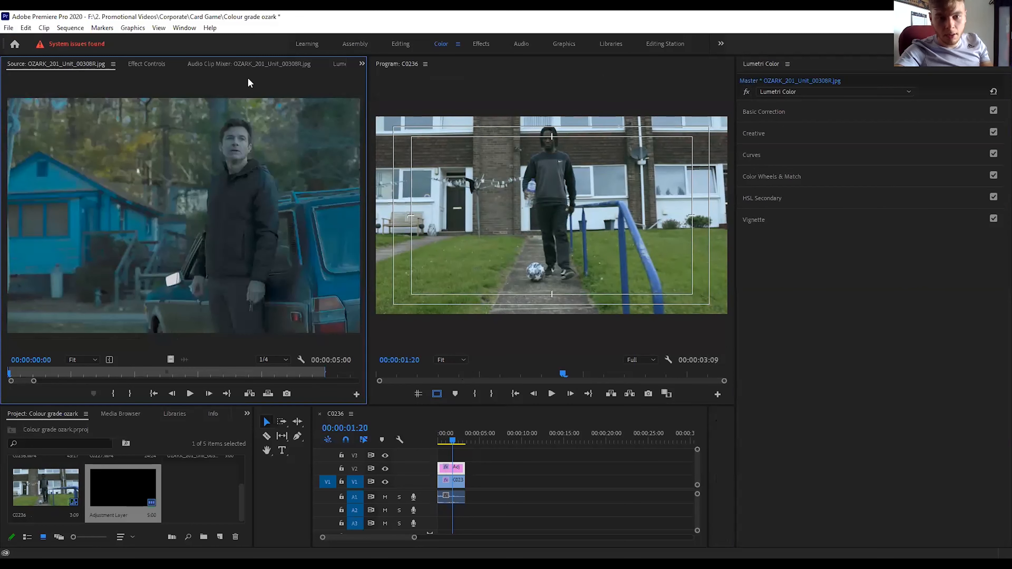
click(436, 394)
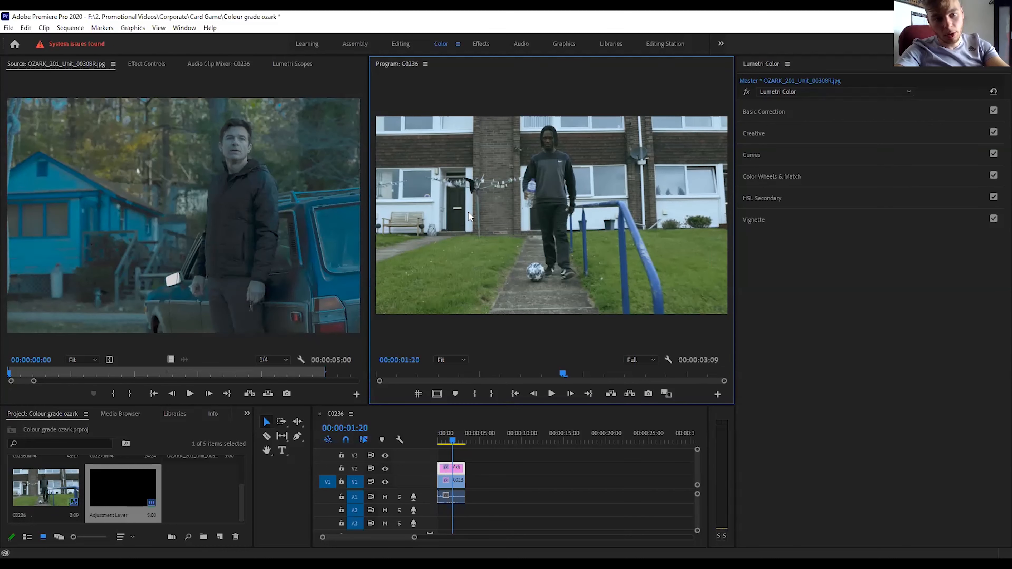
Create a second adjustment layer at 3840 x 2160, 25.00 fps, and place it on V3 over the full length of the C0236 clip.
click(220, 537)
click(264, 443)
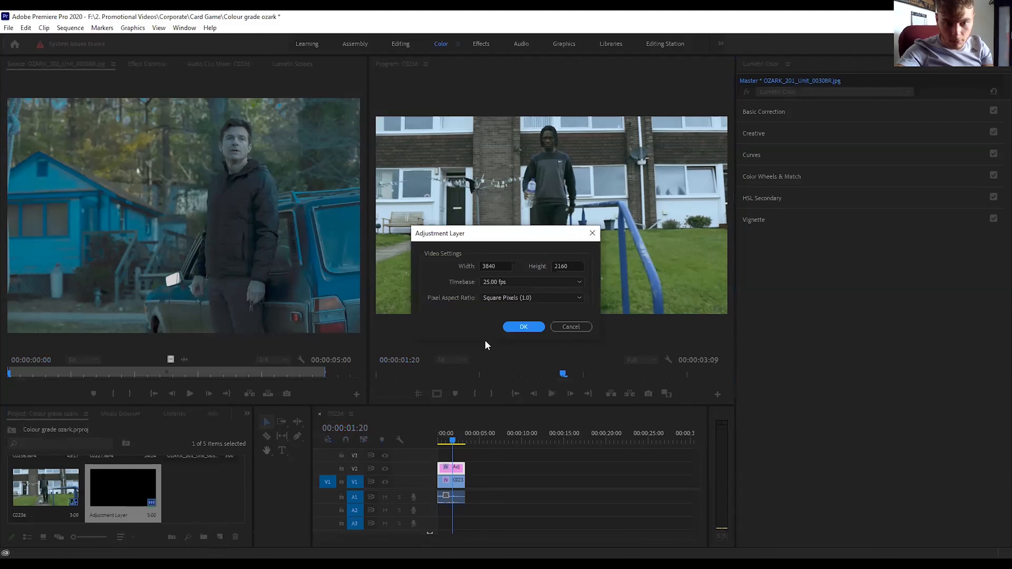
click(523, 328)
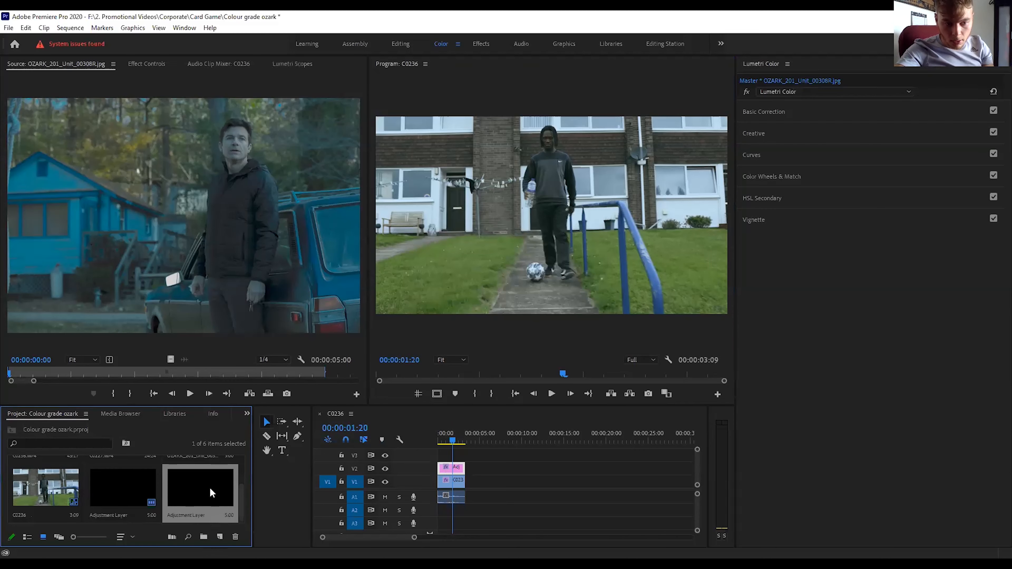
drag(311, 460, 456, 458)
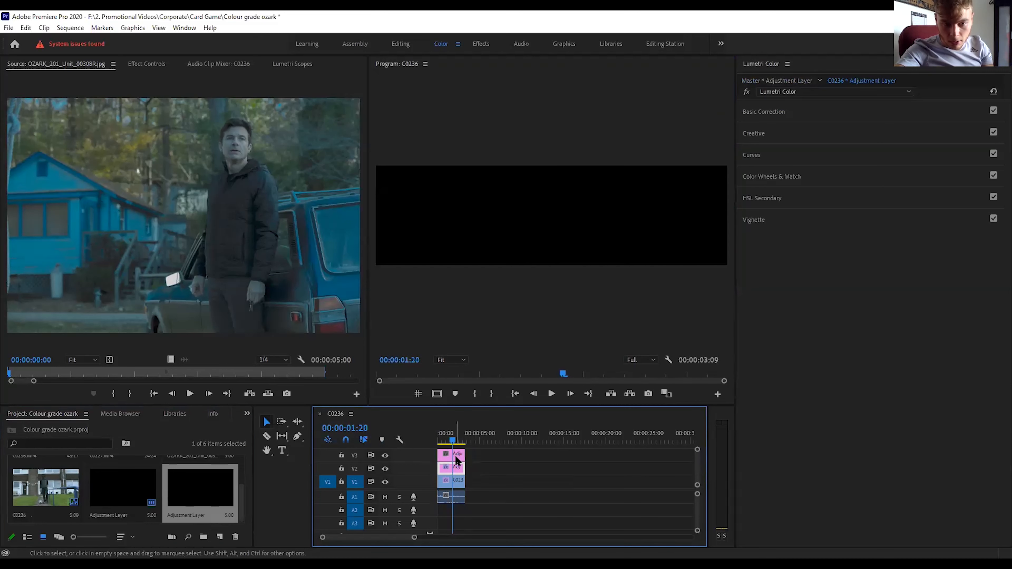
double_click(457, 458)
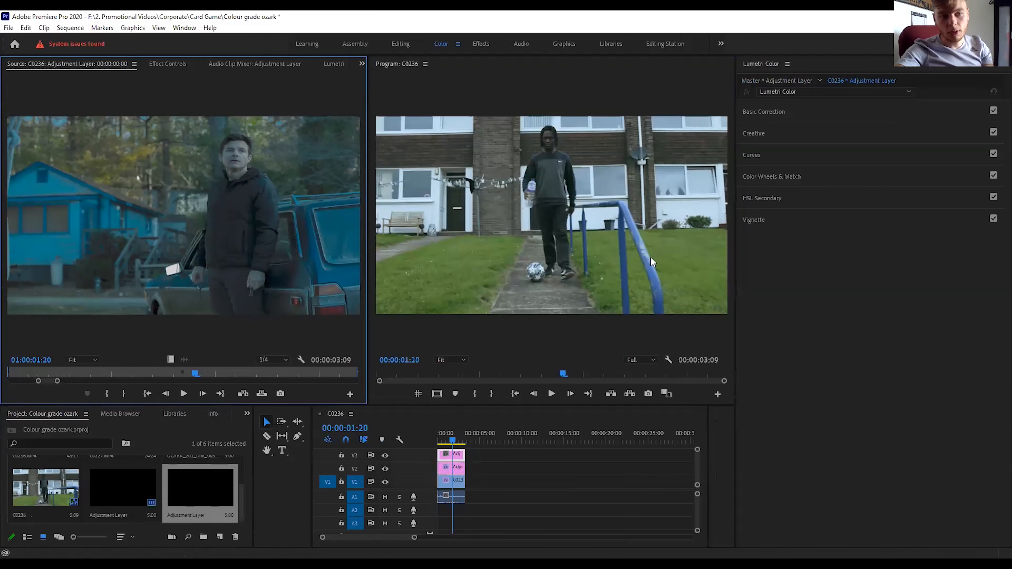
Start an HSL Secondary key for the grass from the green preset on the V3 adjustment layer and preview its Color/Gray mask.
click(769, 196)
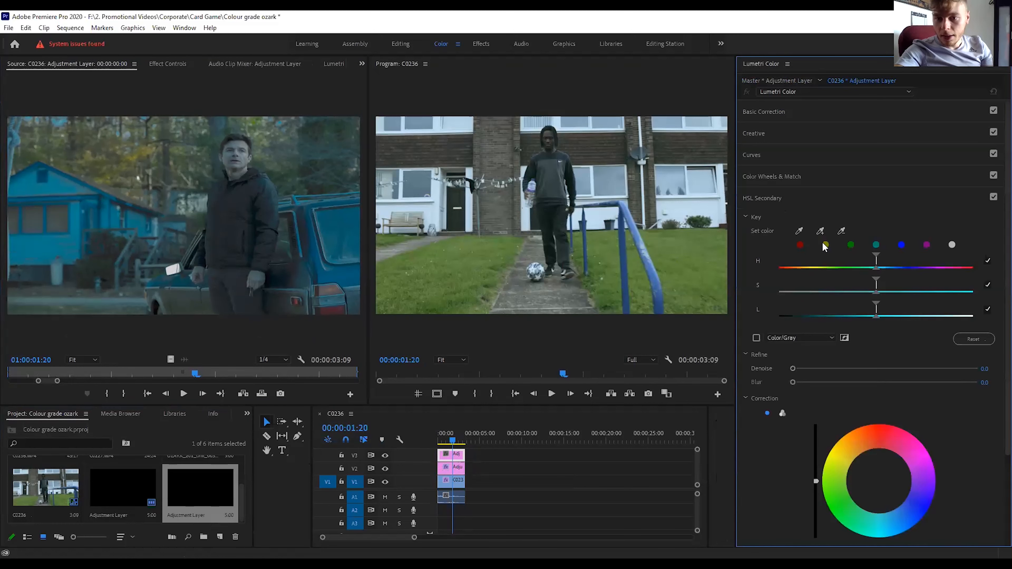
click(850, 244)
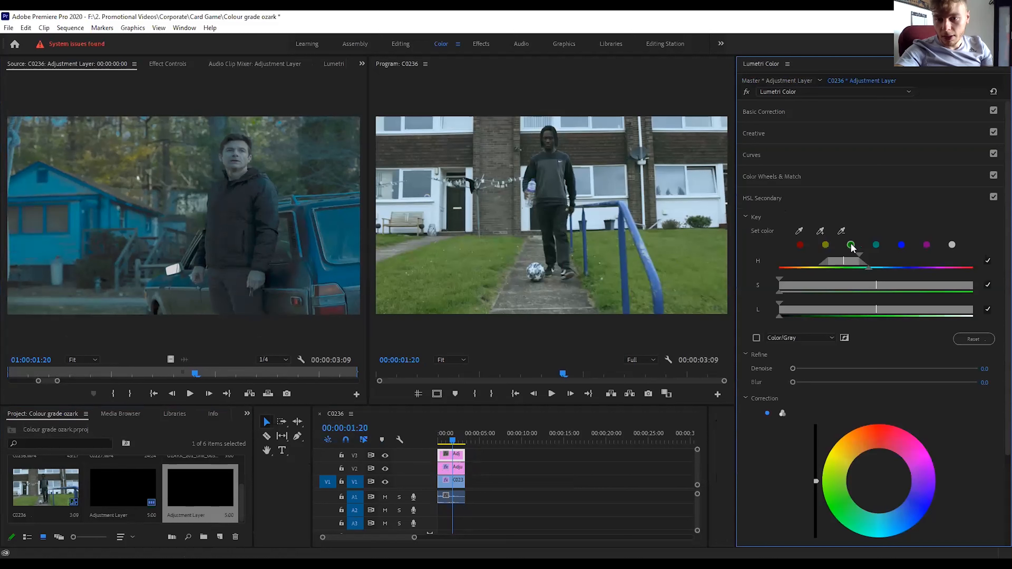
click(756, 337)
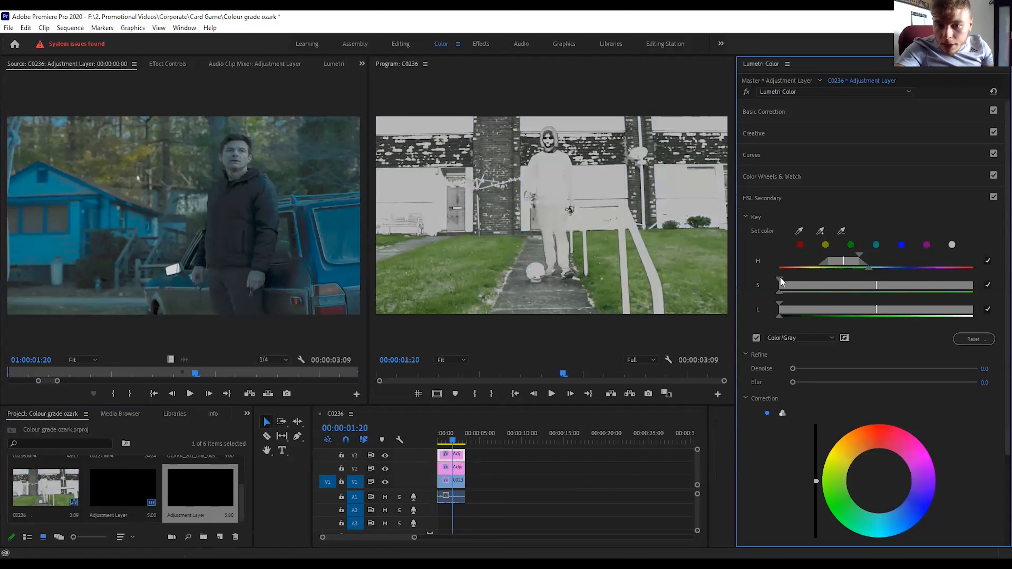
Narrow the key's saturation, luminance and hue ranges to the grass, and refine it with the mask preview off, Denoise 8.8 and Blur 3.3.
drag(785, 279, 786, 278)
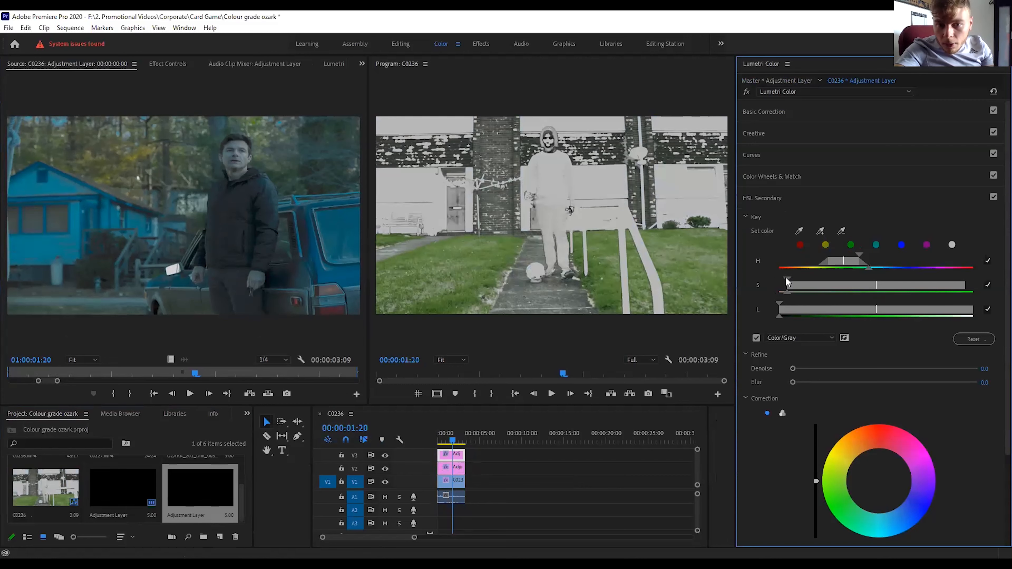
drag(786, 278, 794, 278)
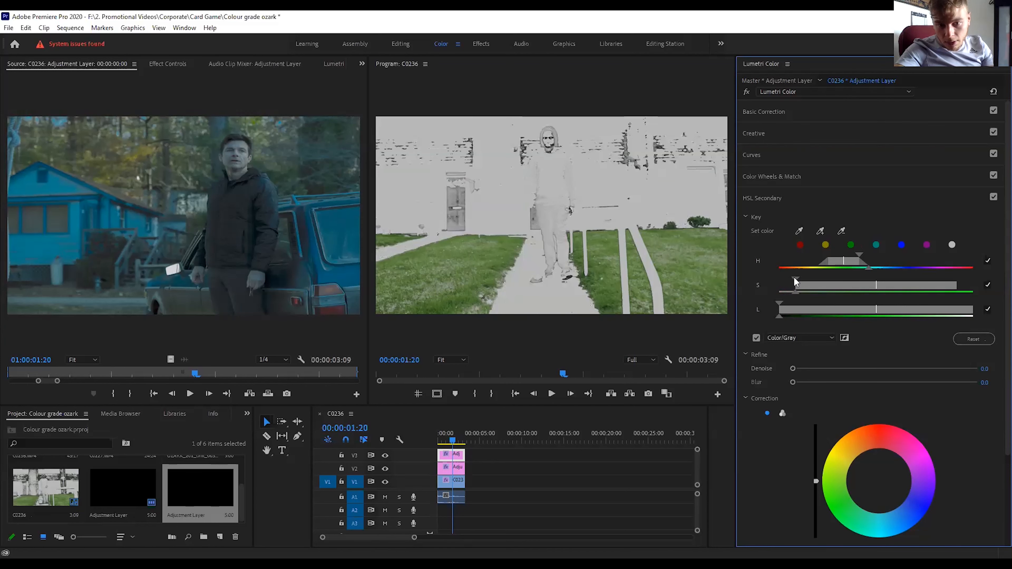
drag(794, 279, 799, 278)
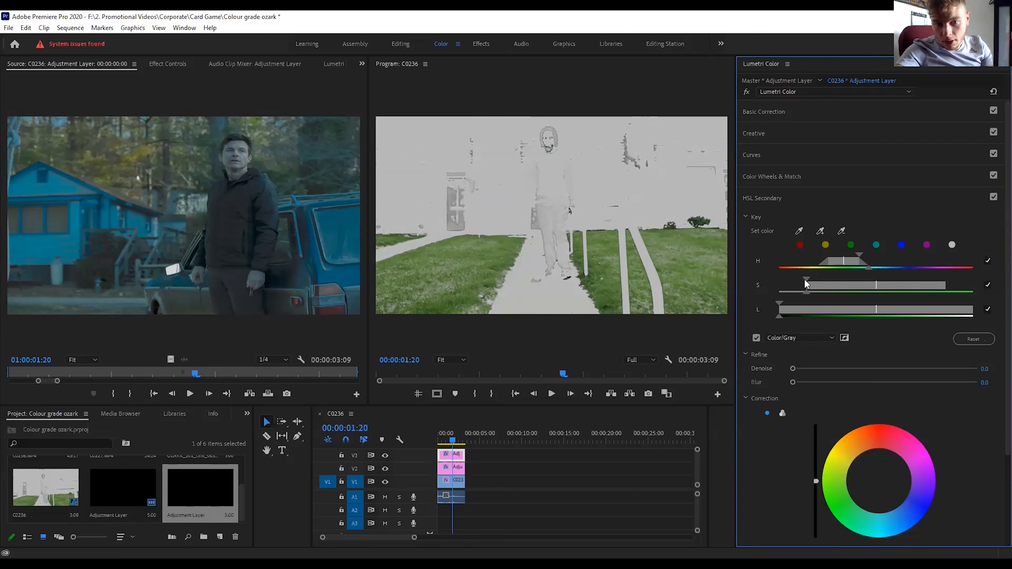
drag(806, 279, 809, 279)
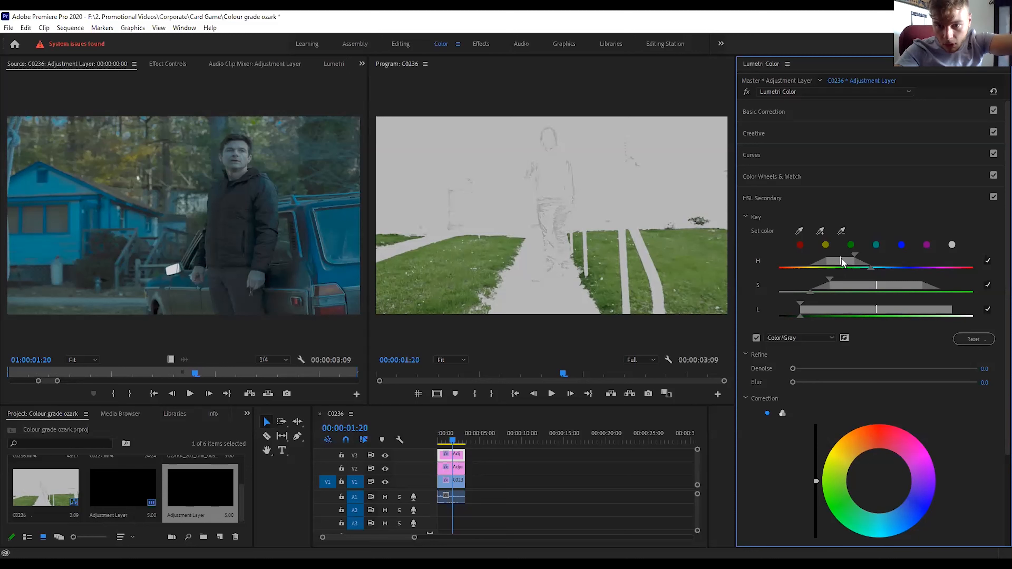
drag(841, 261, 839, 259)
click(756, 338)
mouse_move(799, 369)
mouse_down()
mouse_move(798, 382)
mouse_move(812, 383)
mouse_move(809, 369)
mouse_up()
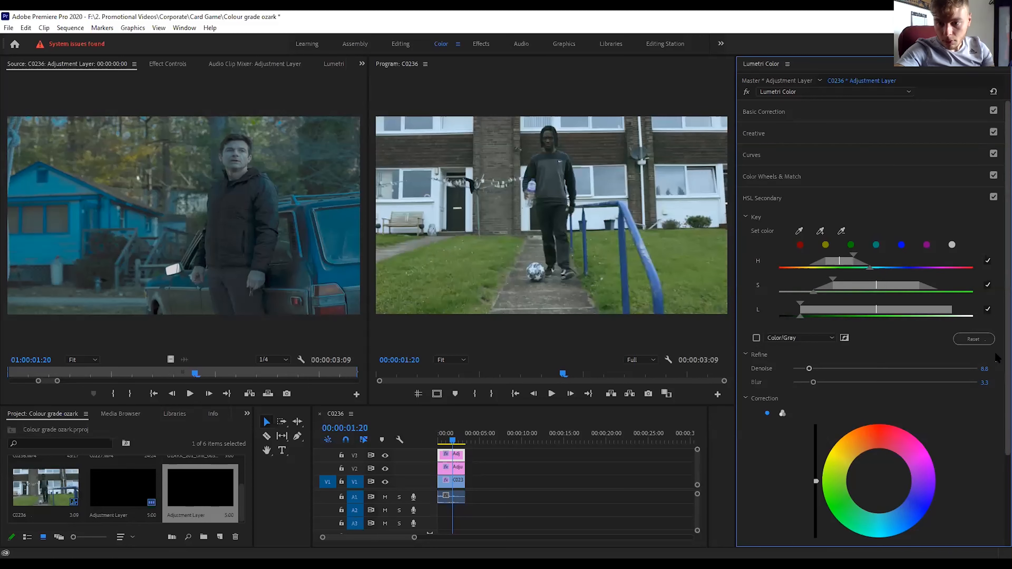
Using three-way correction wheels, nudge the grass midtones toward green and set Temperature to 14.0, Tint to -9.4 and Saturation to 104.8.
scroll(996, 358, down, 2)
click(782, 362)
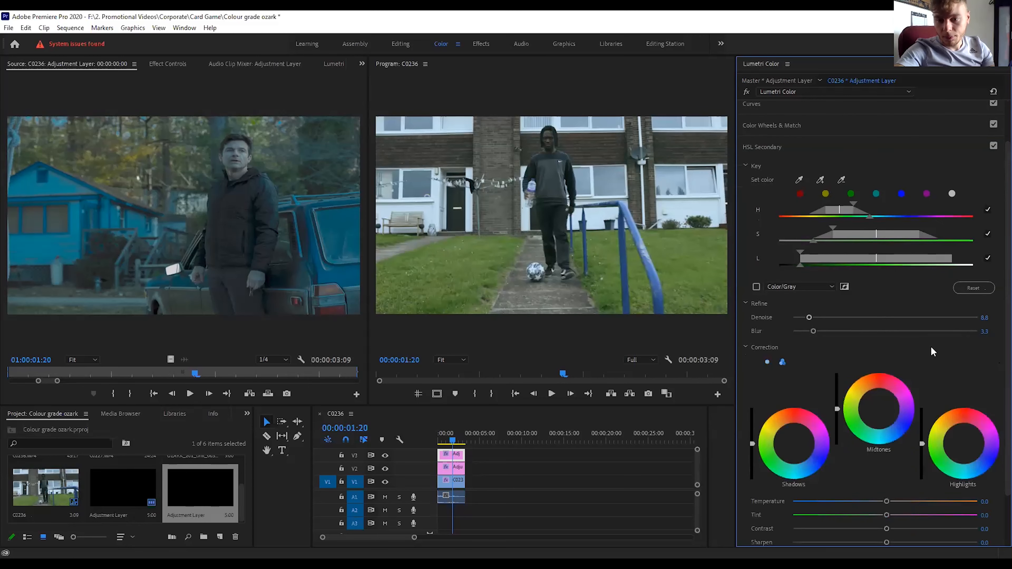
scroll(854, 348, down, 2)
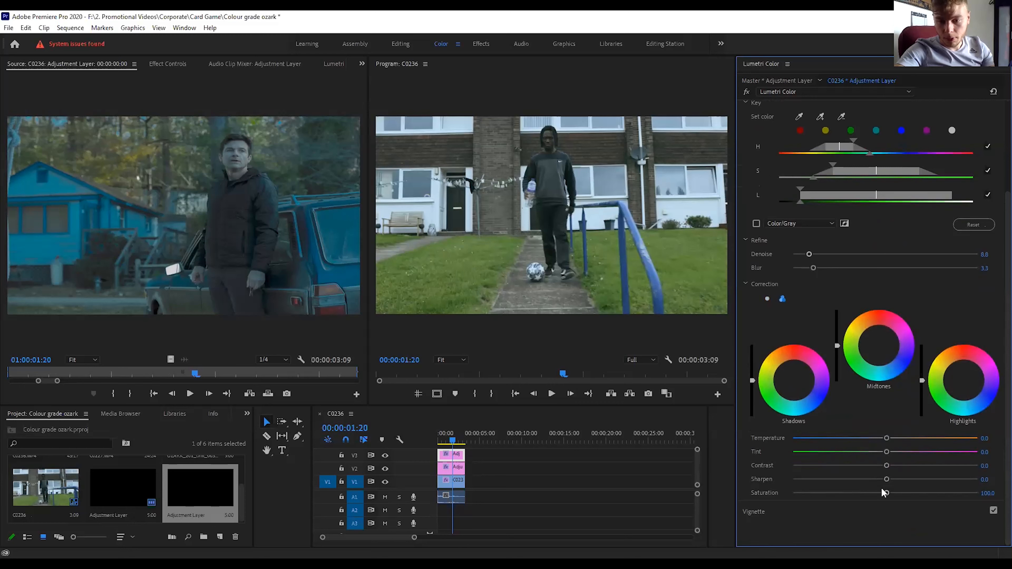
drag(887, 494, 890, 495)
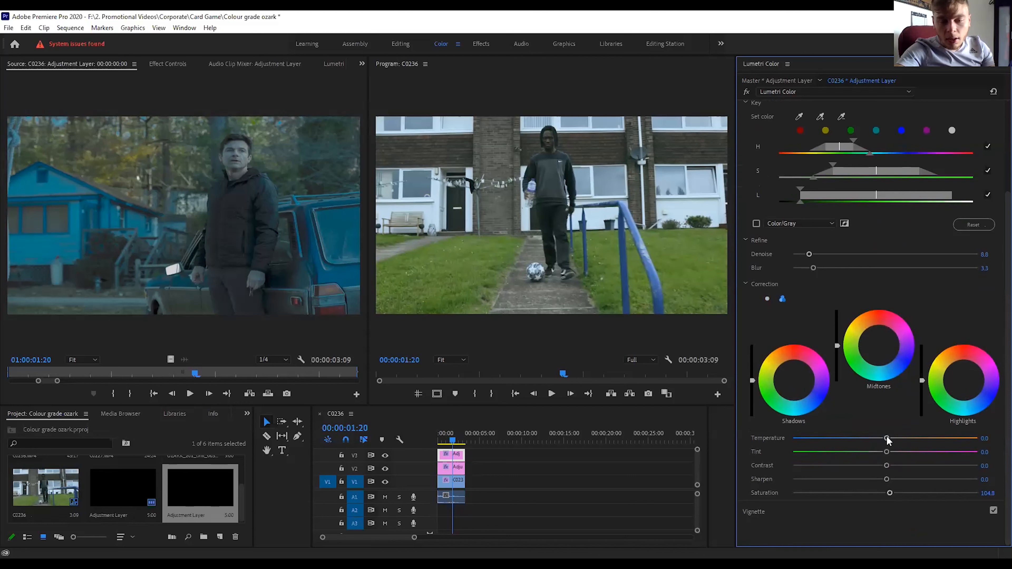
mouse_move(887, 440)
mouse_down()
mouse_move(909, 443)
mouse_move(869, 446)
mouse_move(908, 451)
mouse_move(876, 453)
mouse_up()
click(857, 452)
drag(879, 438, 898, 439)
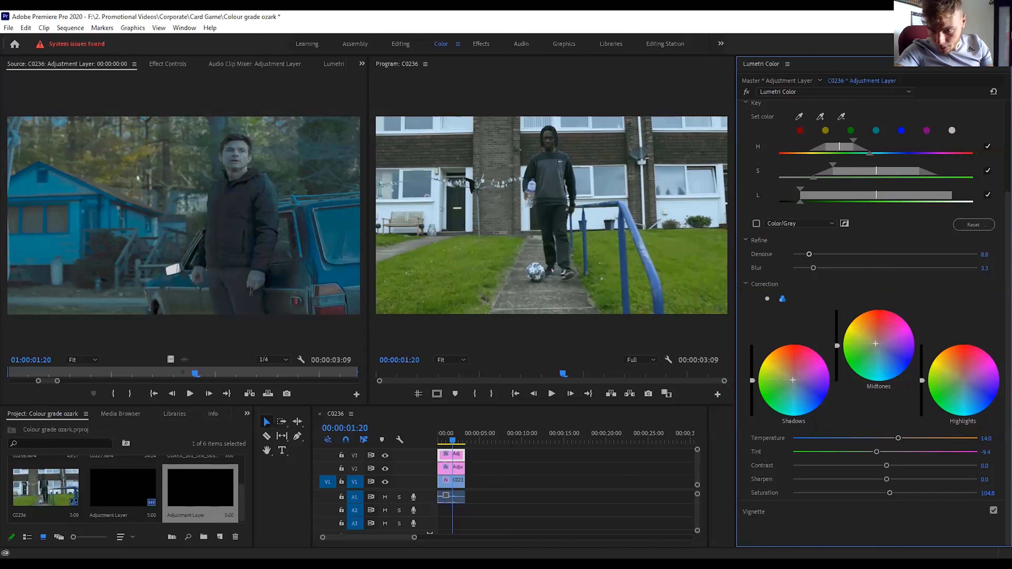
Reduce the grass correction's Saturation to 96.9 and Contrast to -12.3, checking the shot with and without the effect.
drag(890, 495, 888, 496)
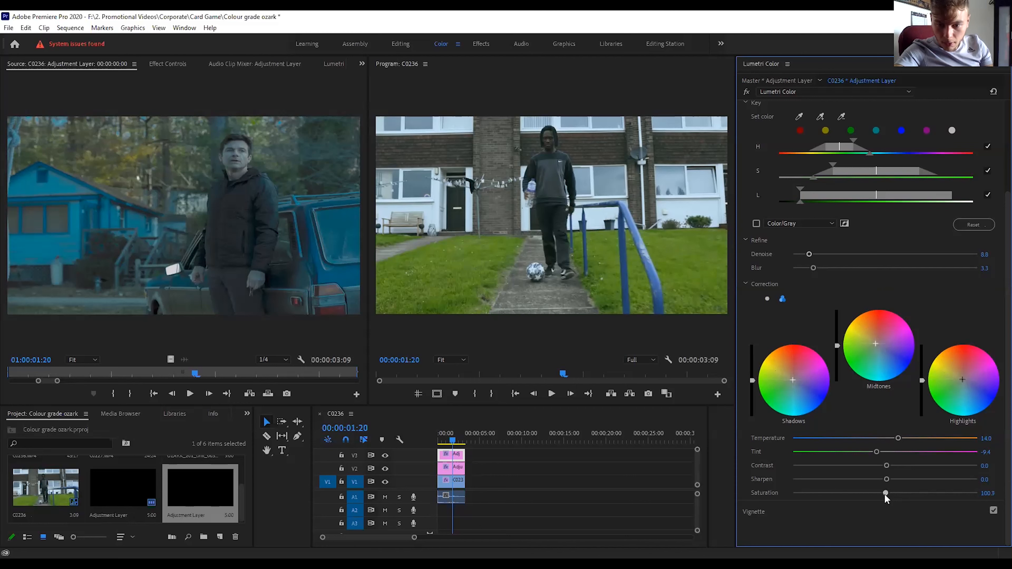
drag(884, 494, 884, 494)
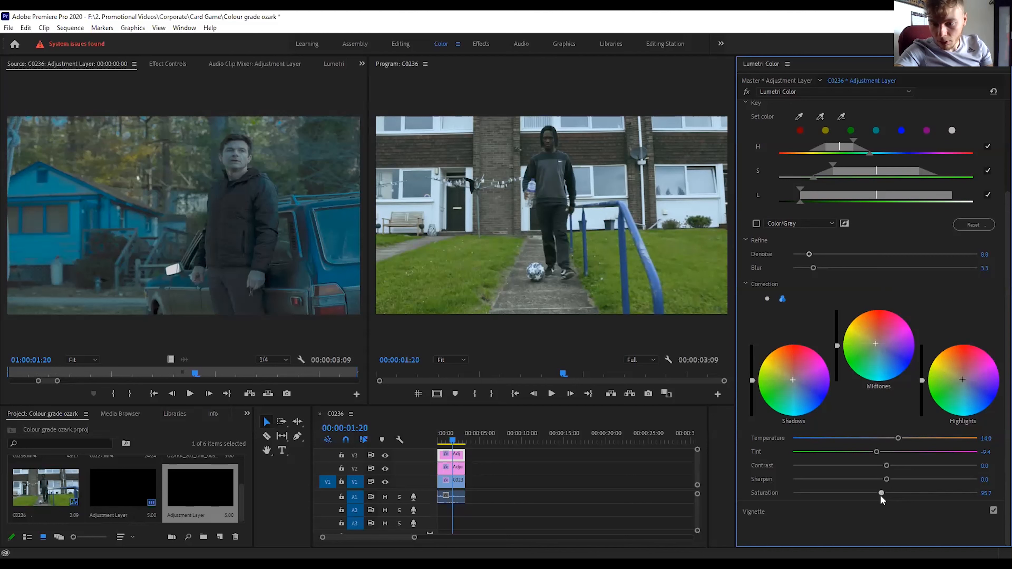
drag(879, 497, 882, 494)
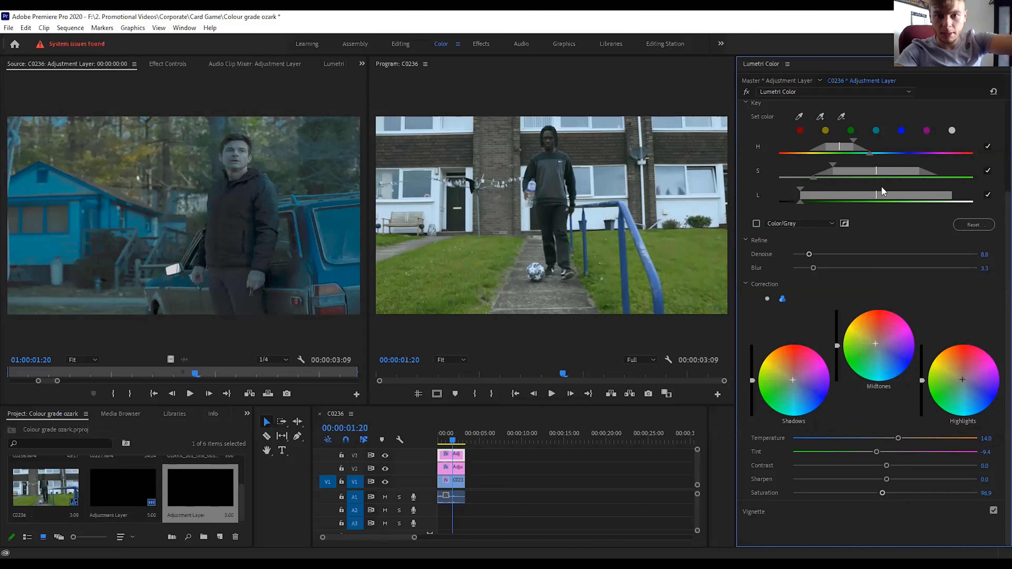
click(747, 91)
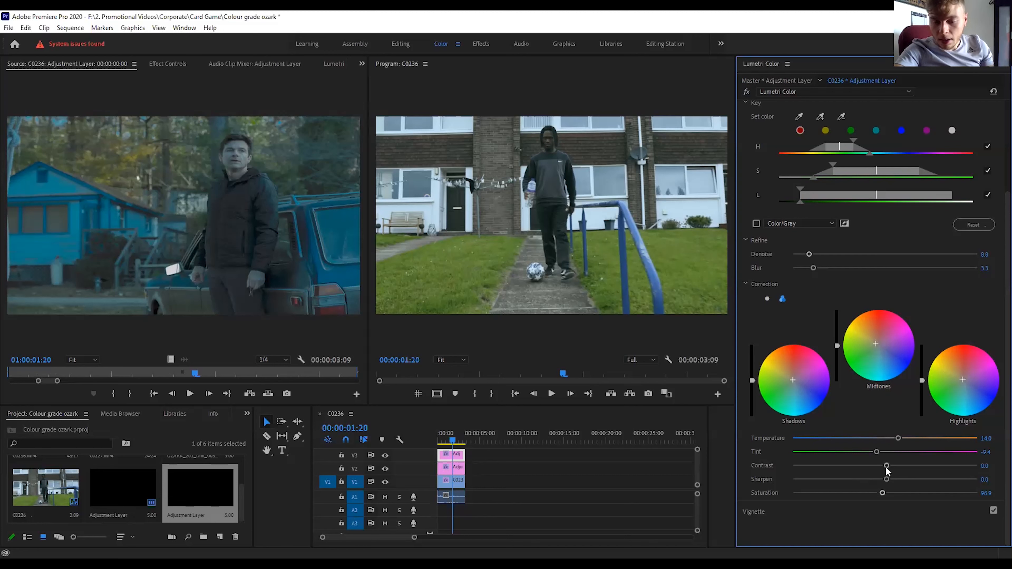
drag(887, 467, 903, 467)
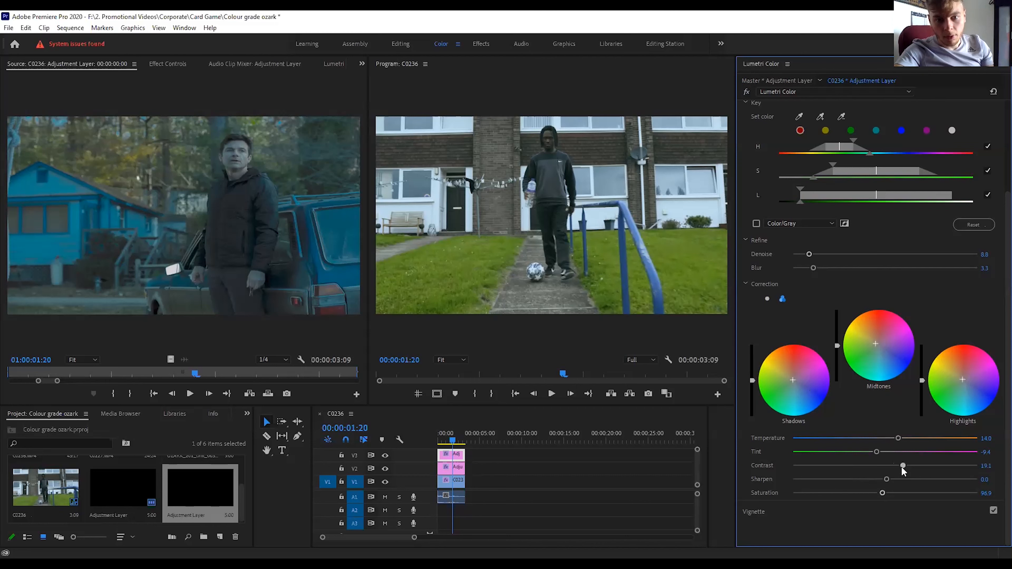
drag(898, 468, 875, 471)
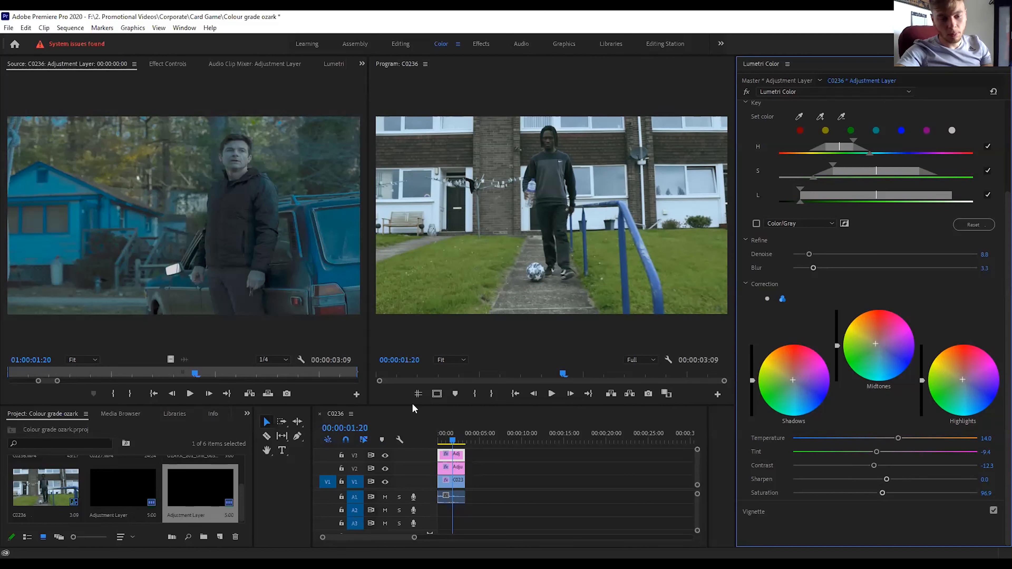
Create a third adjustment layer and place it on V4 over the C0236 clip, with its HSL Secondary controls in view.
click(241, 498)
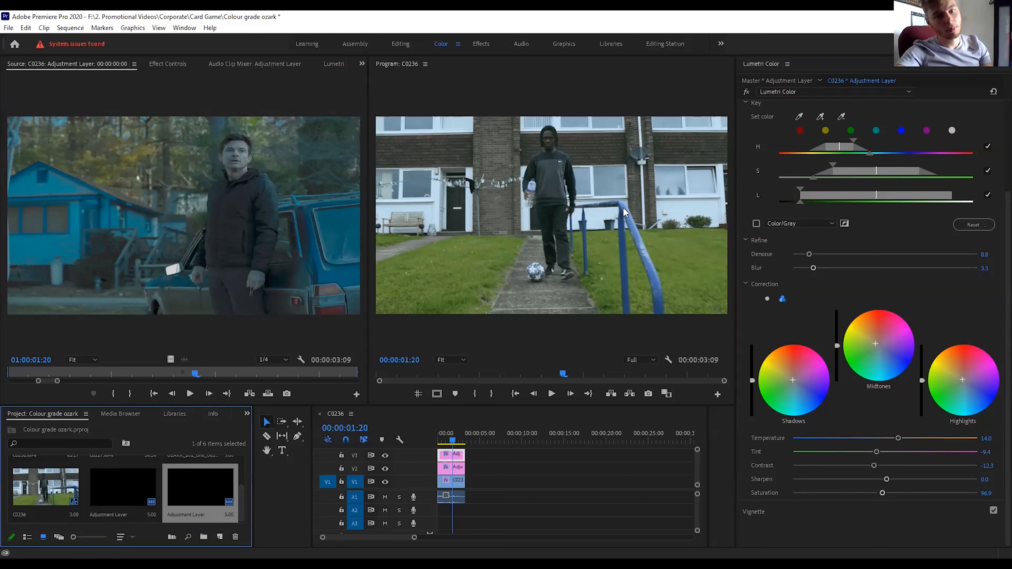
click(459, 346)
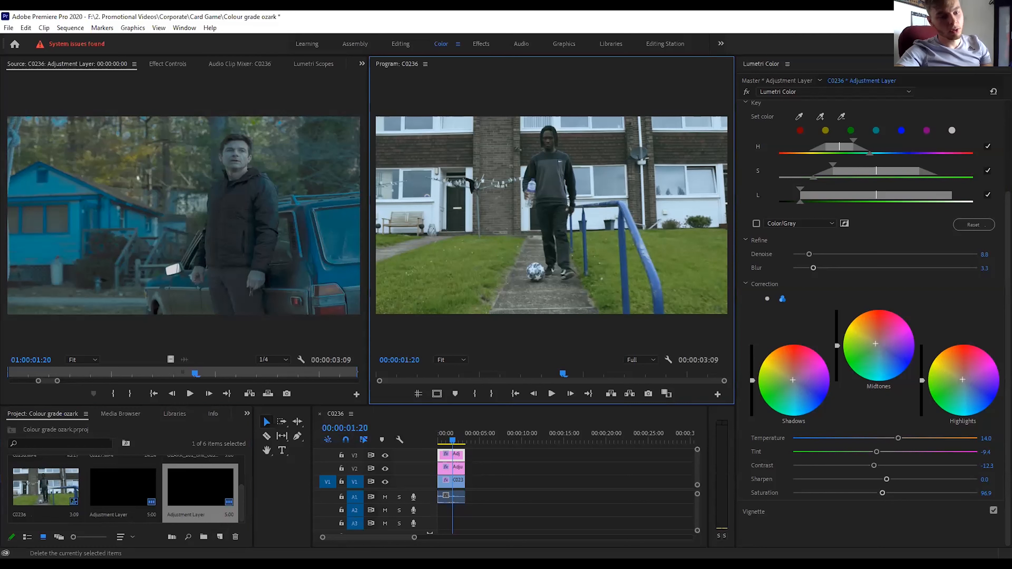
click(220, 537)
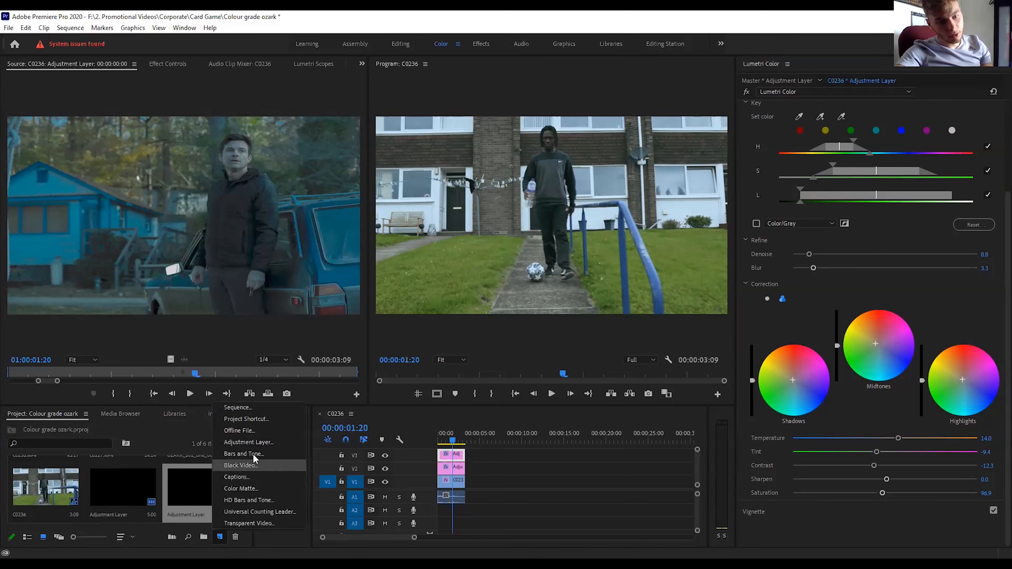
click(249, 442)
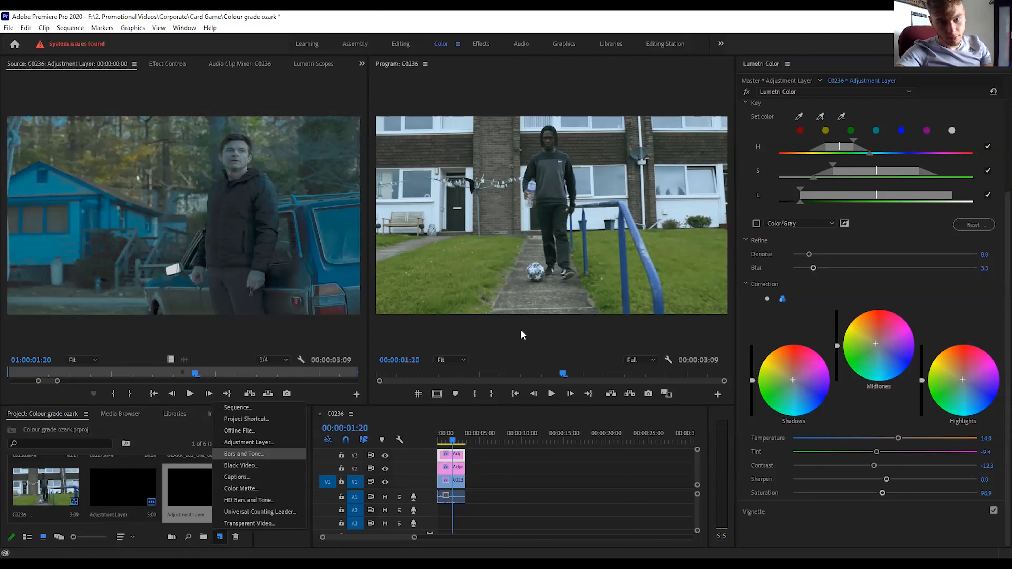
click(522, 329)
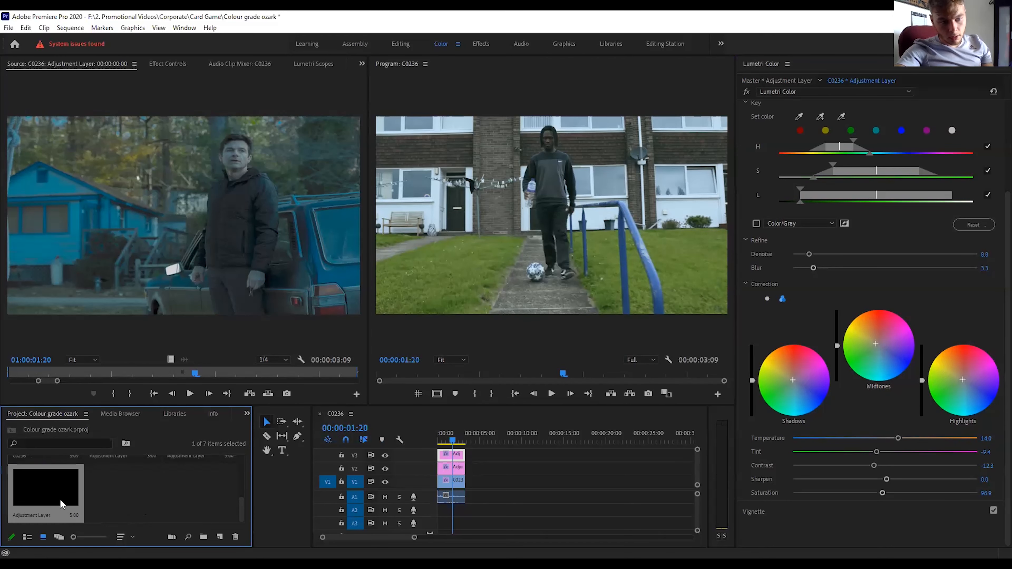
drag(58, 503, 453, 450)
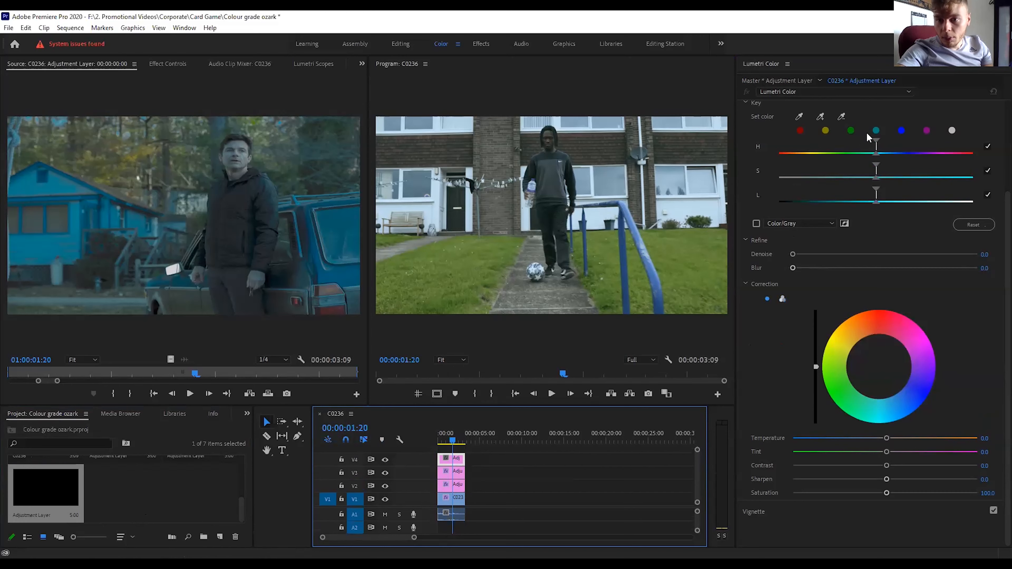
scroll(866, 132, up, 2)
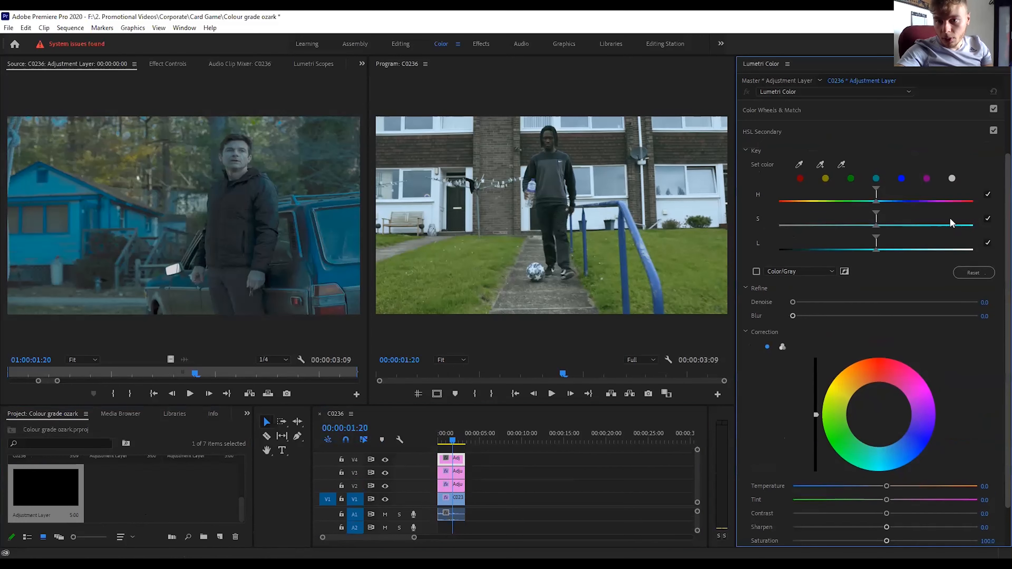
Key the blue railing with narrowed hue, saturation and luminance ranges, refine it with Denoise 14.5 and Blur 4.1, and switch to three-way correction wheels.
click(901, 180)
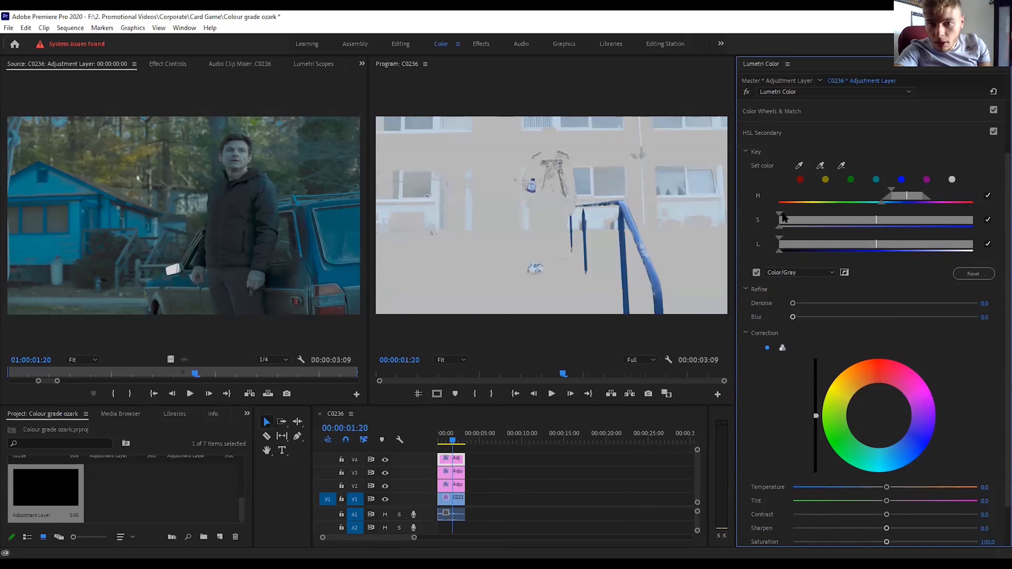
drag(779, 215, 786, 214)
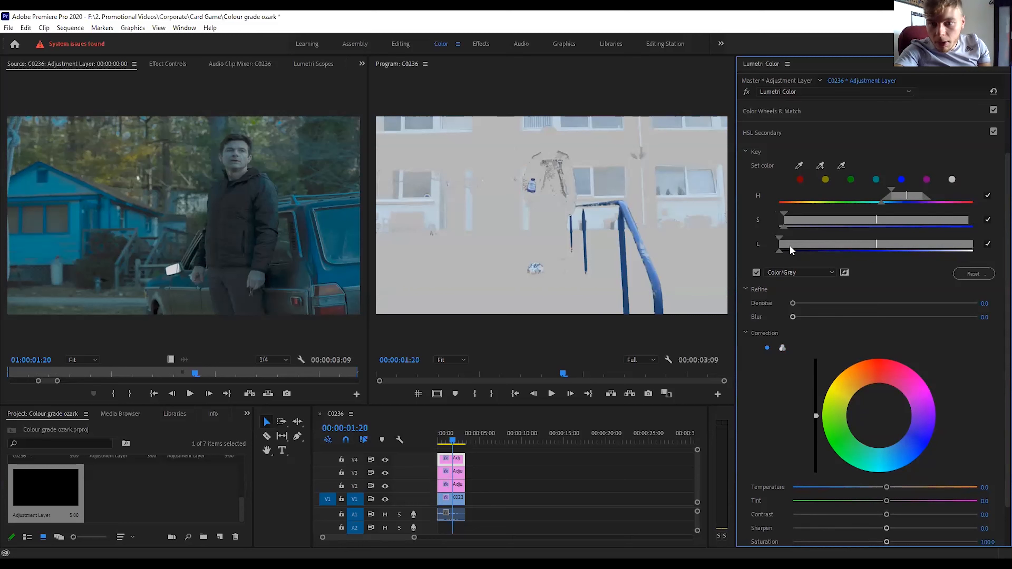
drag(779, 235, 791, 236)
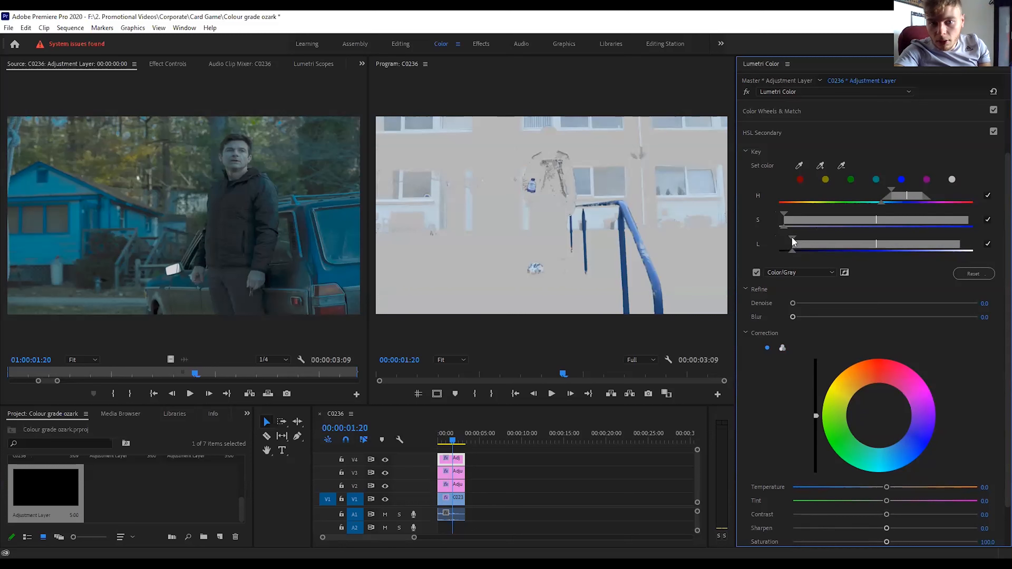
drag(799, 238, 803, 210)
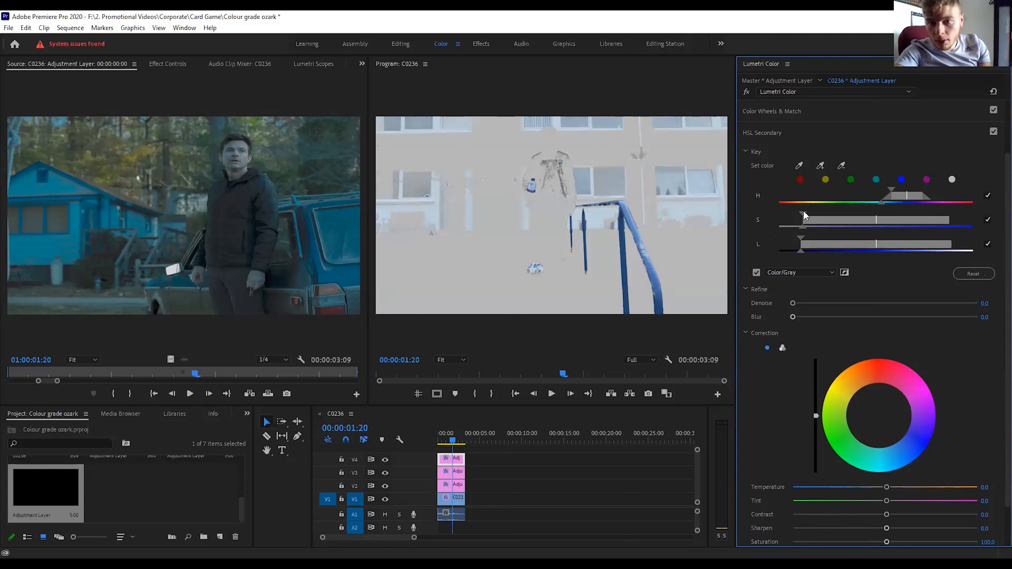
drag(875, 219, 885, 217)
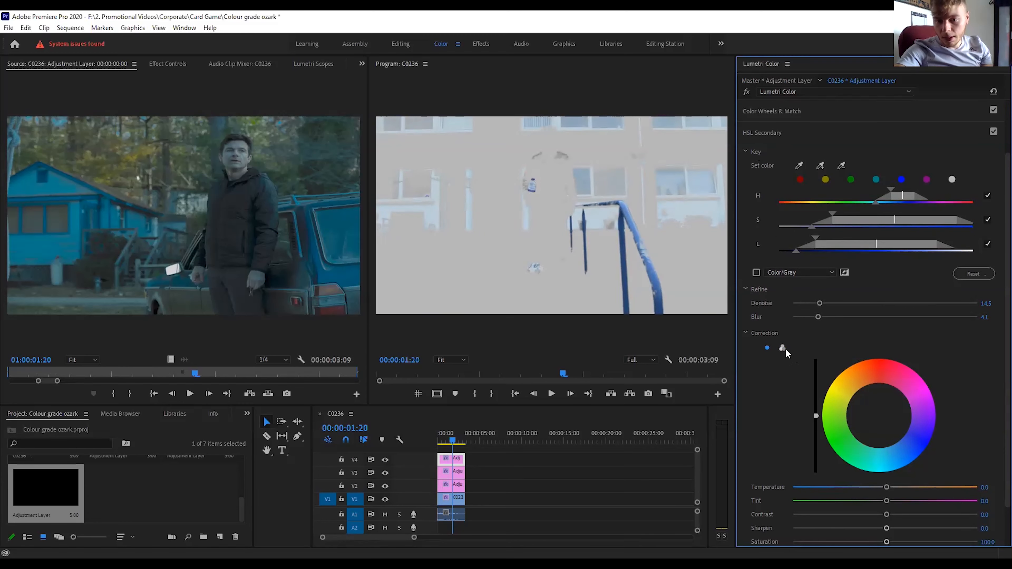
click(782, 347)
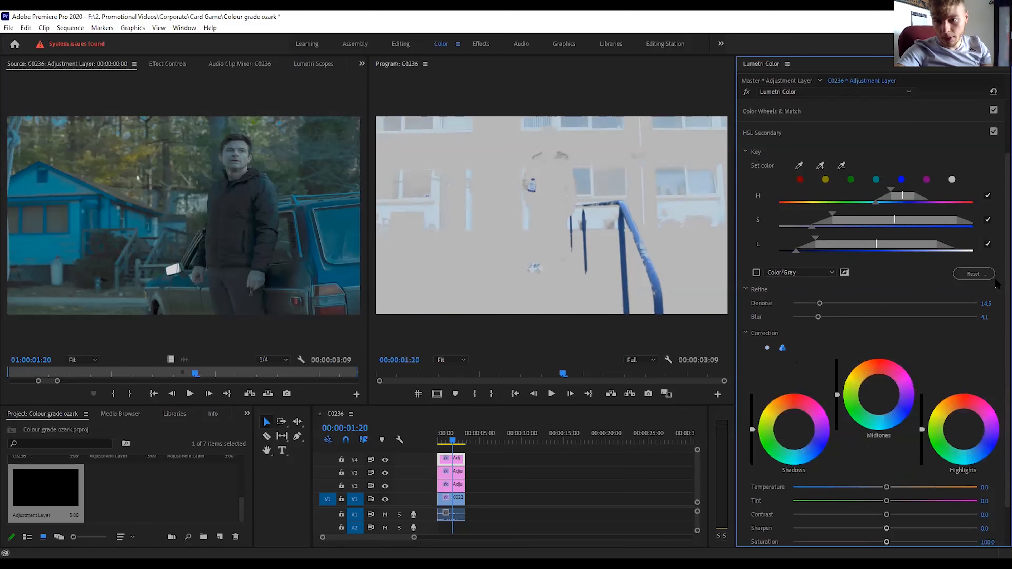
Set the blue correction's Saturation to 93.4, Contrast to 13.4, Temperature to -11.7 and Tint to 4.8.
scroll(901, 472, down, 2)
scroll(901, 472, down, 1)
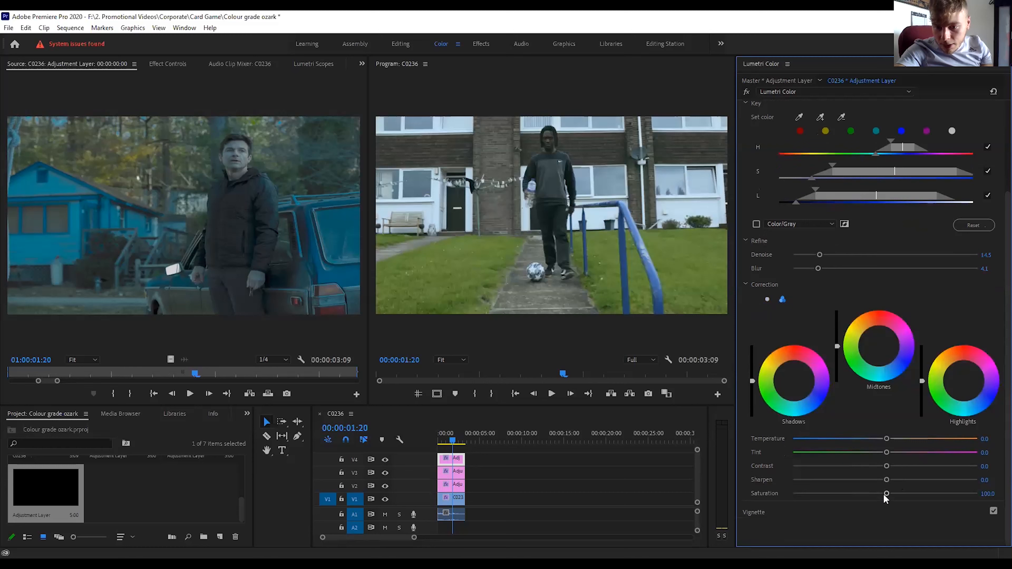
drag(886, 494, 881, 494)
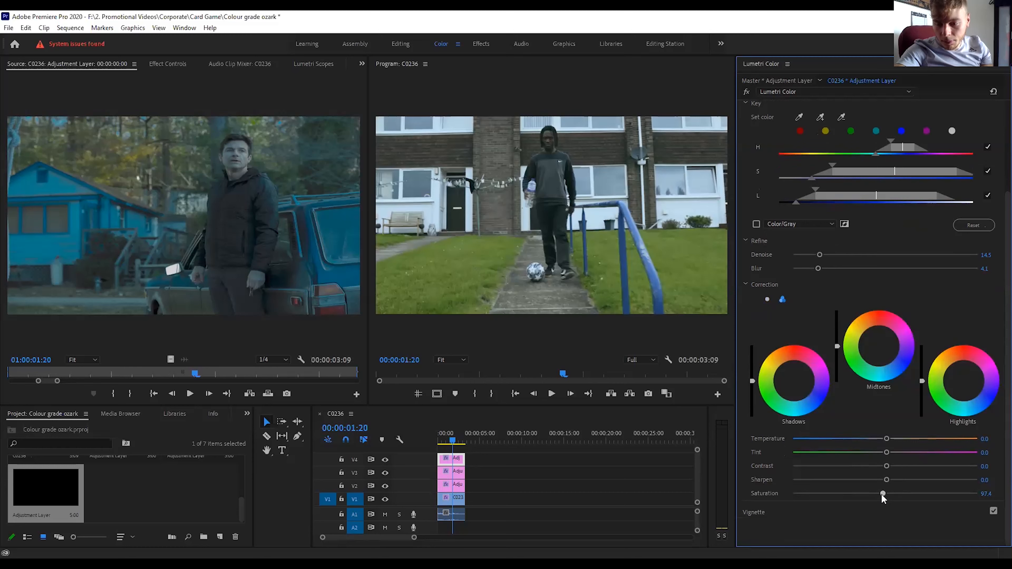
drag(880, 494, 880, 494)
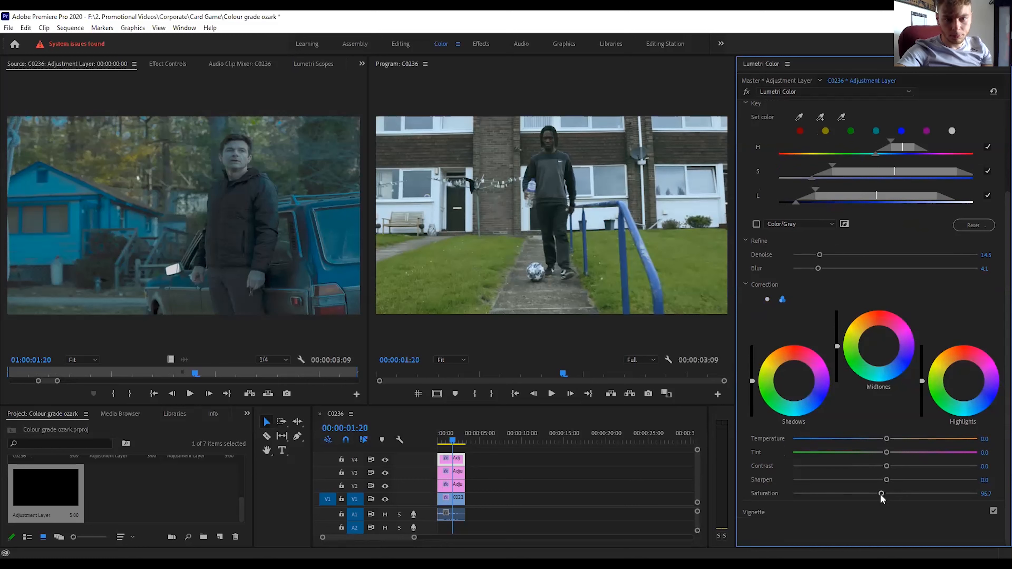
drag(881, 495, 879, 495)
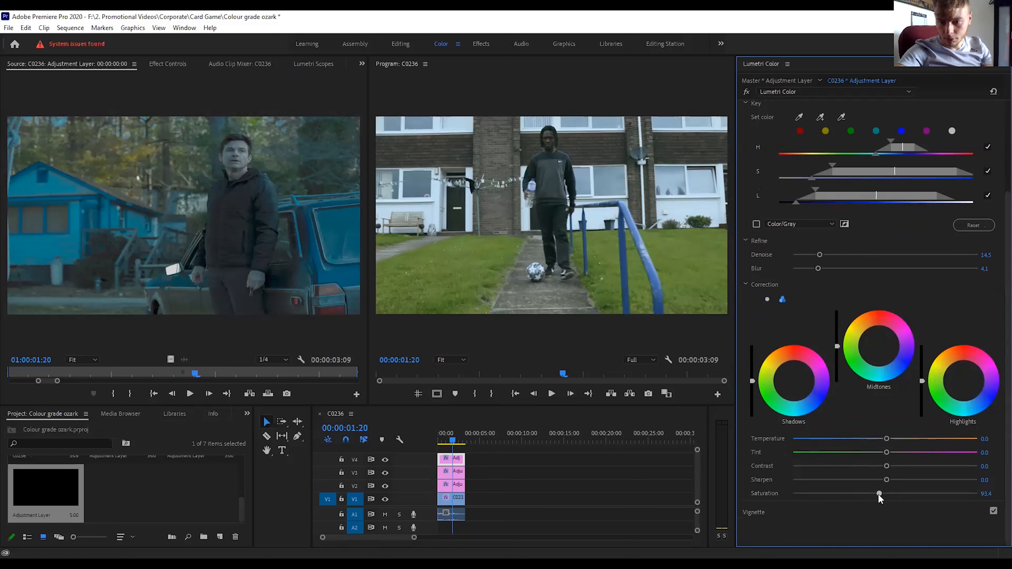
drag(886, 467, 875, 441)
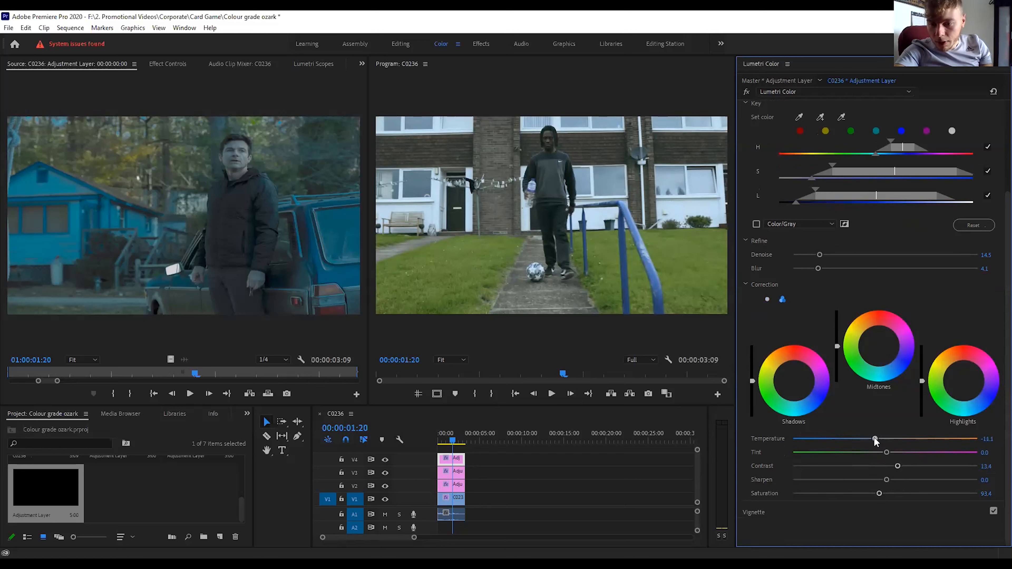
drag(884, 452, 889, 455)
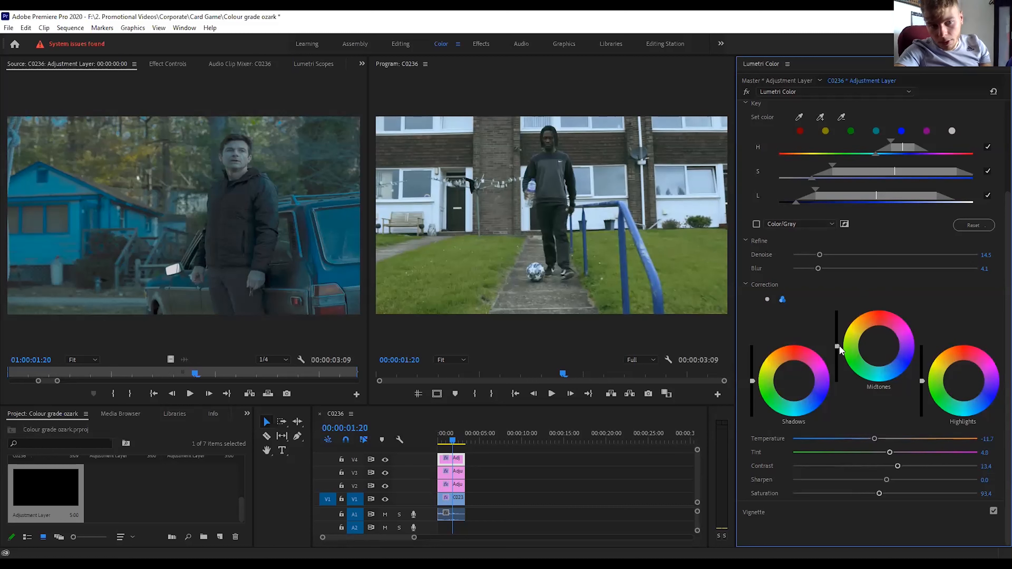
Slightly lower the brightness of the midtones and highlights in the blue correction.
drag(837, 344, 837, 348)
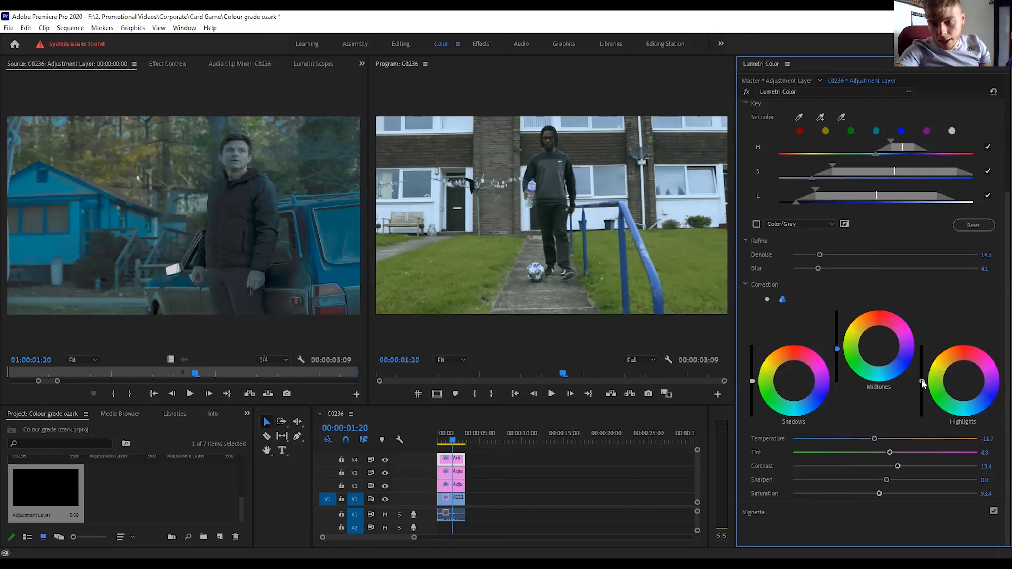
drag(921, 381, 921, 385)
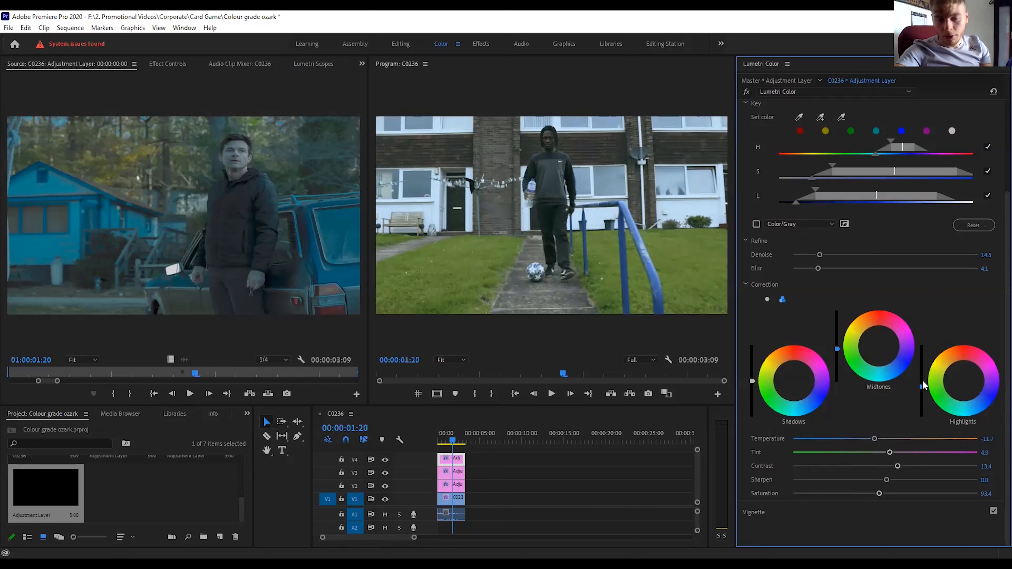
drag(837, 349, 837, 352)
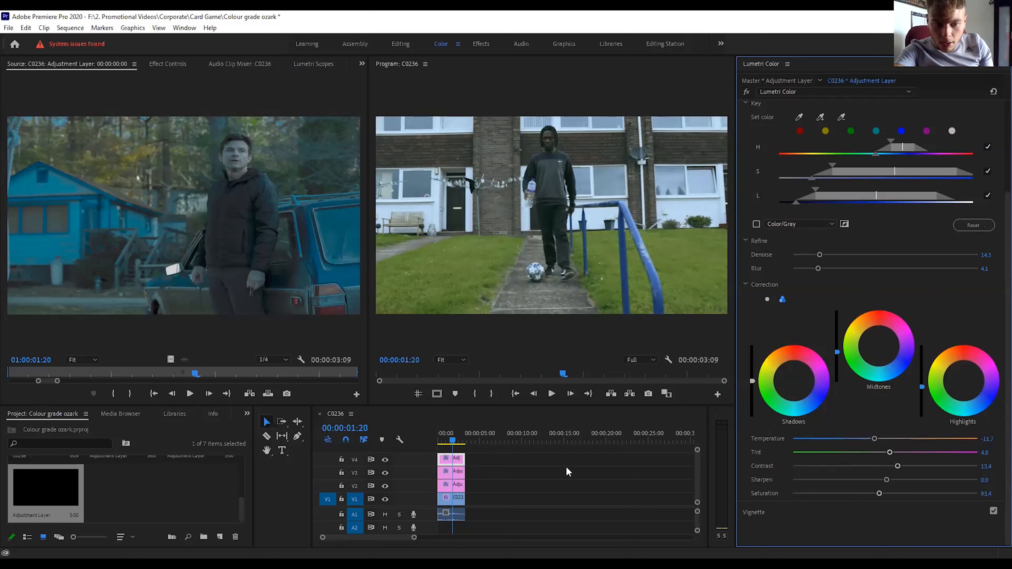
Select the grass adjustment layer on V3 and slightly darken the midtones and highlights of its correction.
click(457, 476)
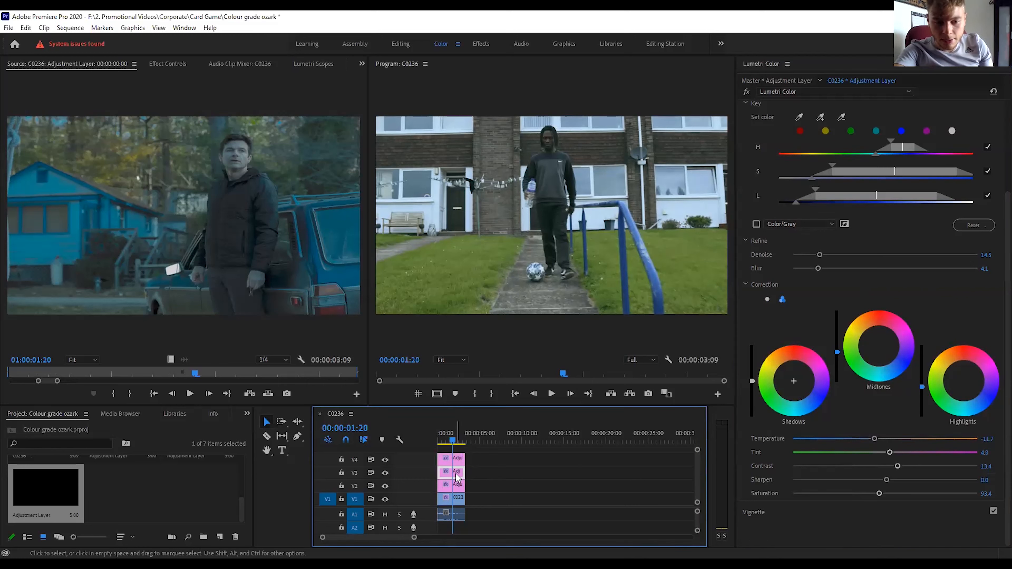
click(836, 347)
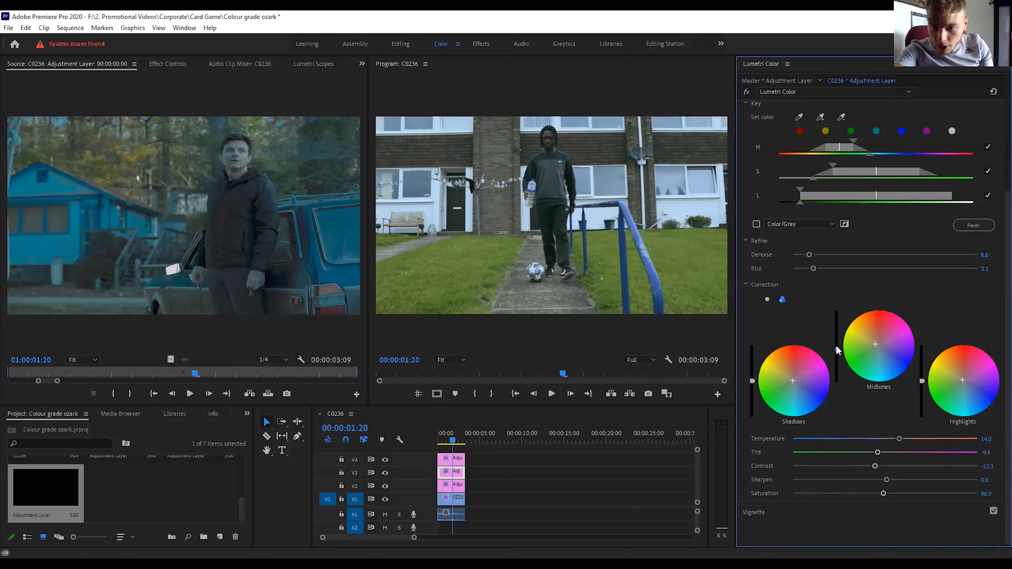
click(922, 382)
drag(922, 382, 922, 384)
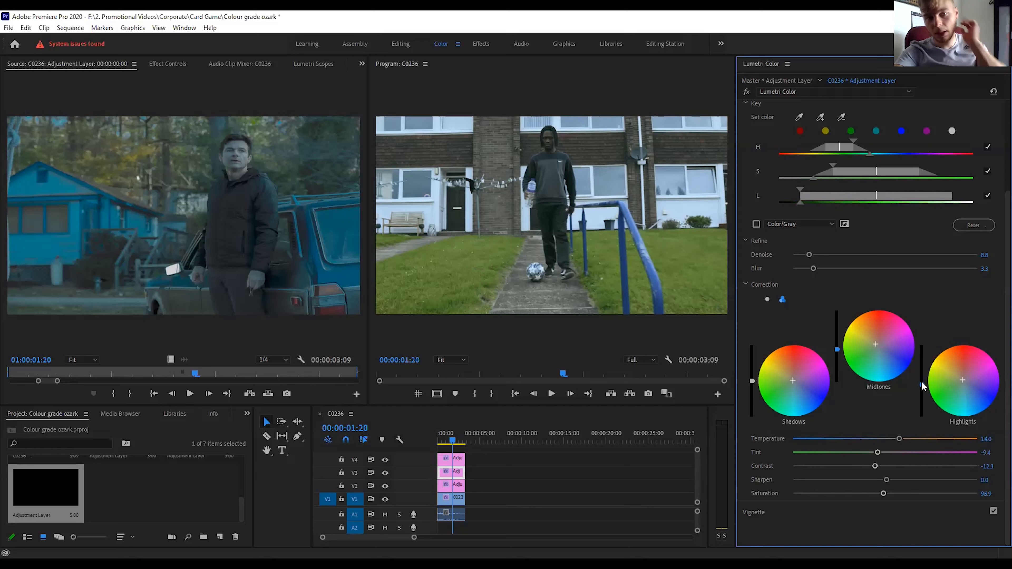
Compare the shot with and without the Lumetri effect on each adjustment layer on V4, V3 and V2.
click(459, 461)
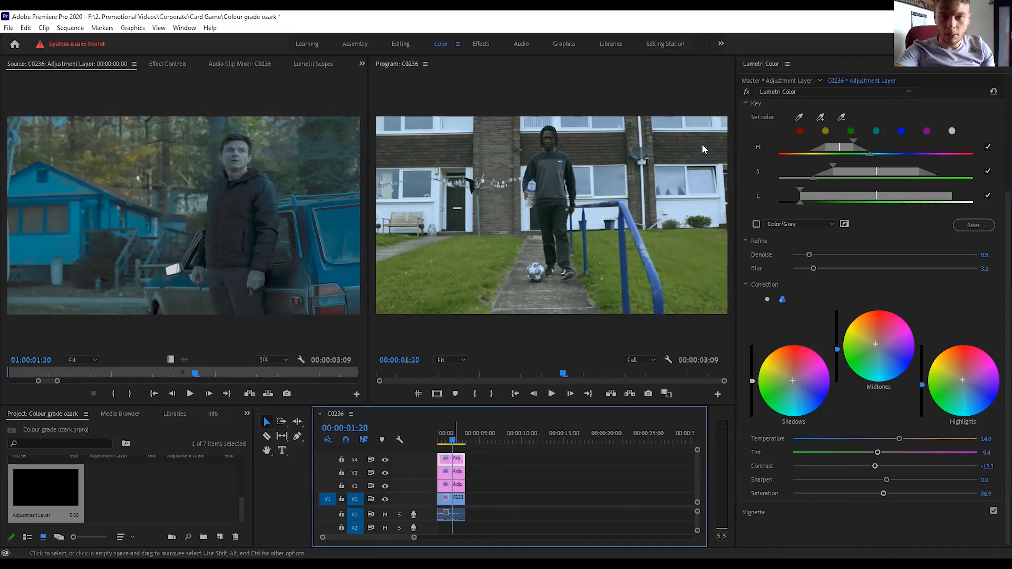
click(746, 91)
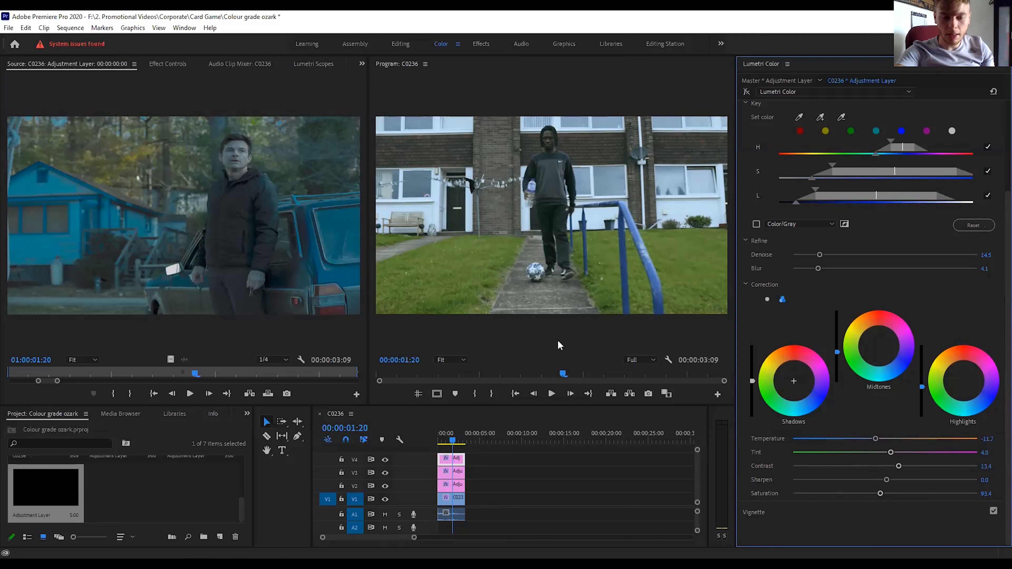
click(456, 475)
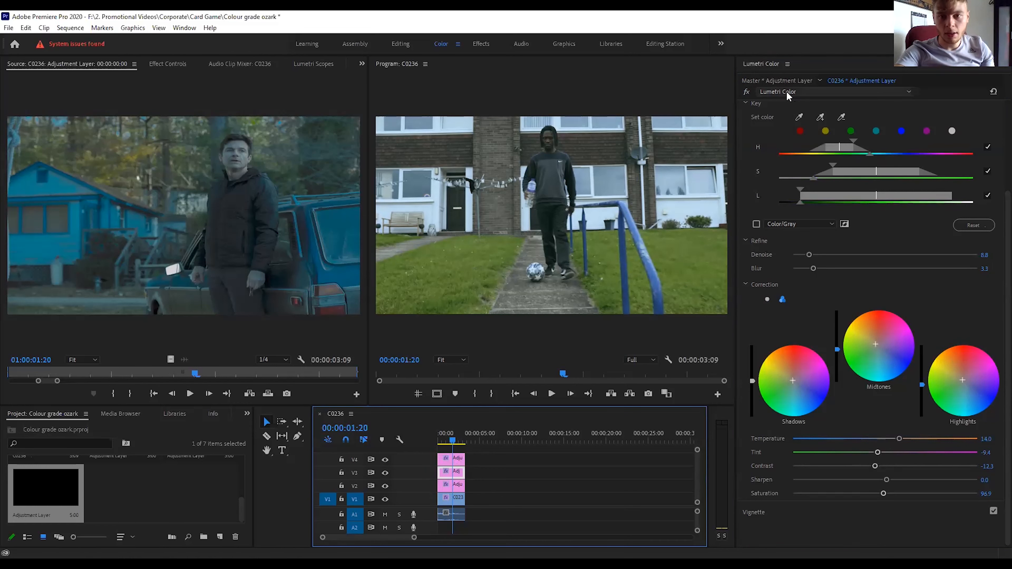
click(458, 487)
click(745, 90)
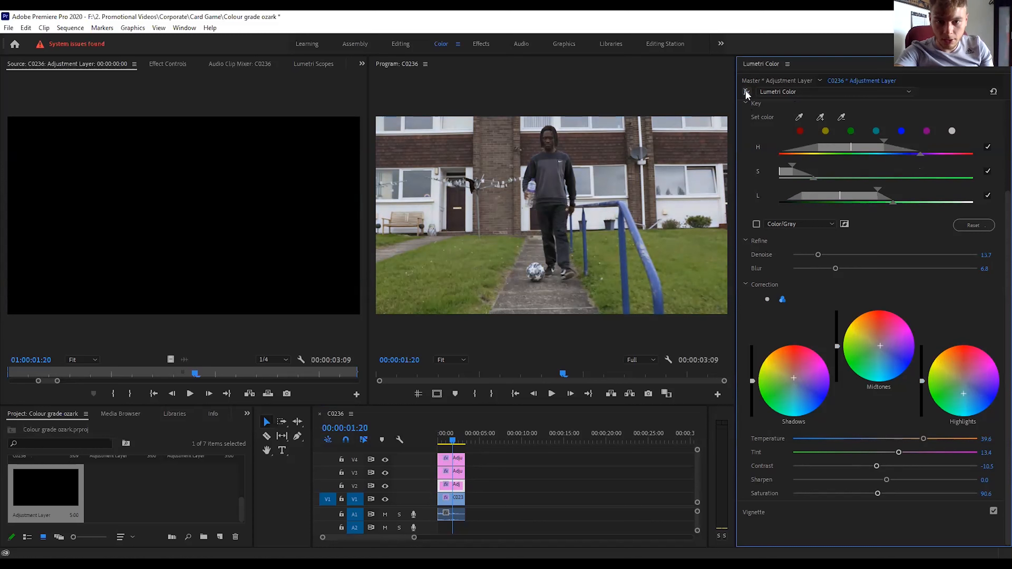
click(744, 90)
click(746, 92)
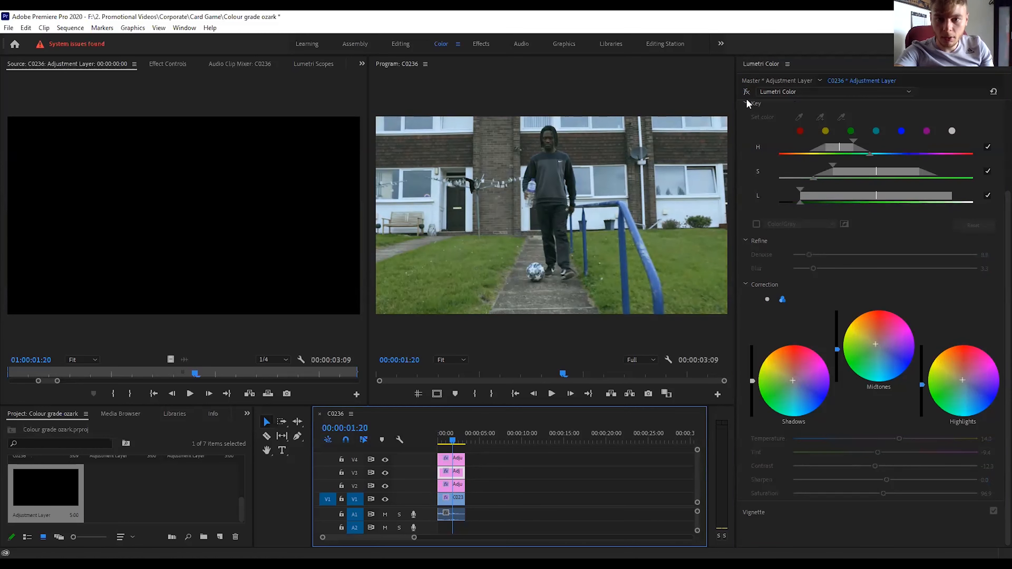
click(747, 92)
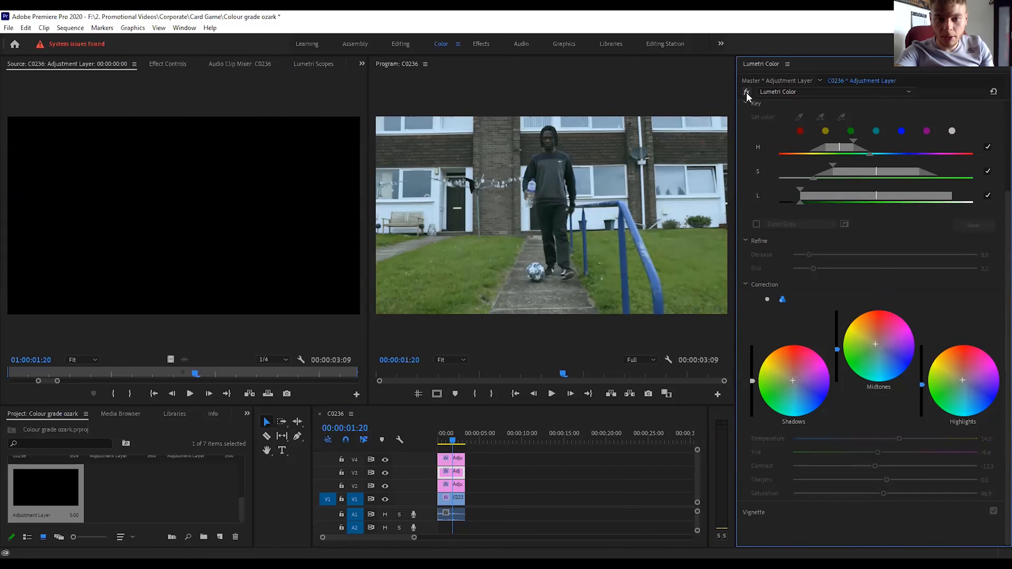
click(453, 461)
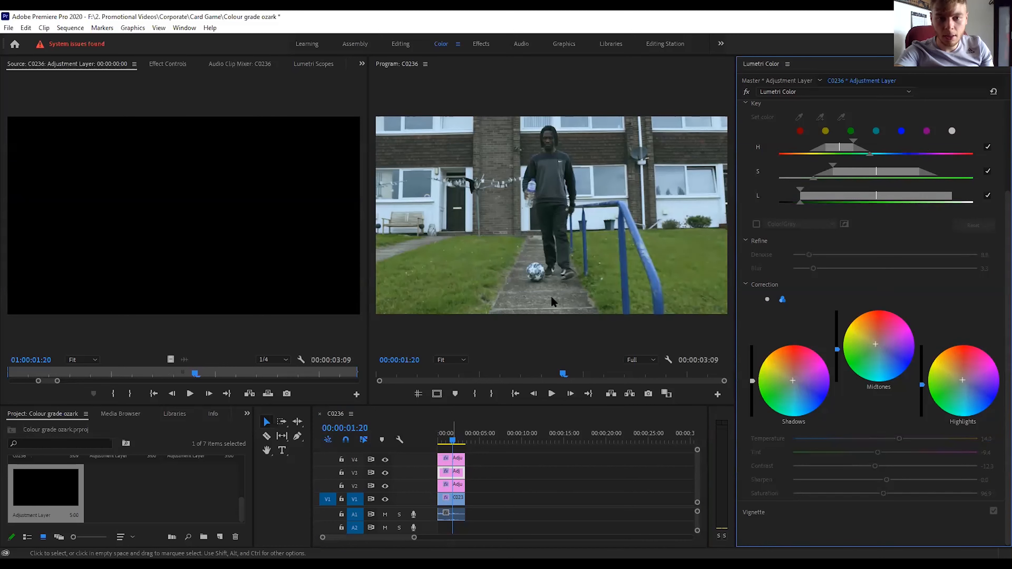
click(746, 92)
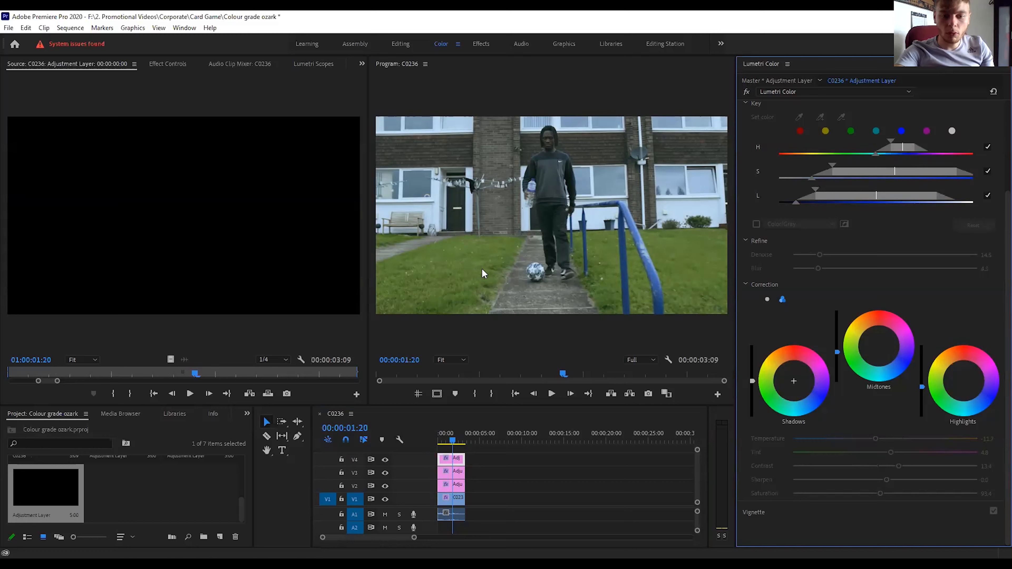
Add an adjustment layer named Faded film on V5 over the C0236 clip, and set its Faded Film to 13.1 and Contrast to 8.8.
click(219, 537)
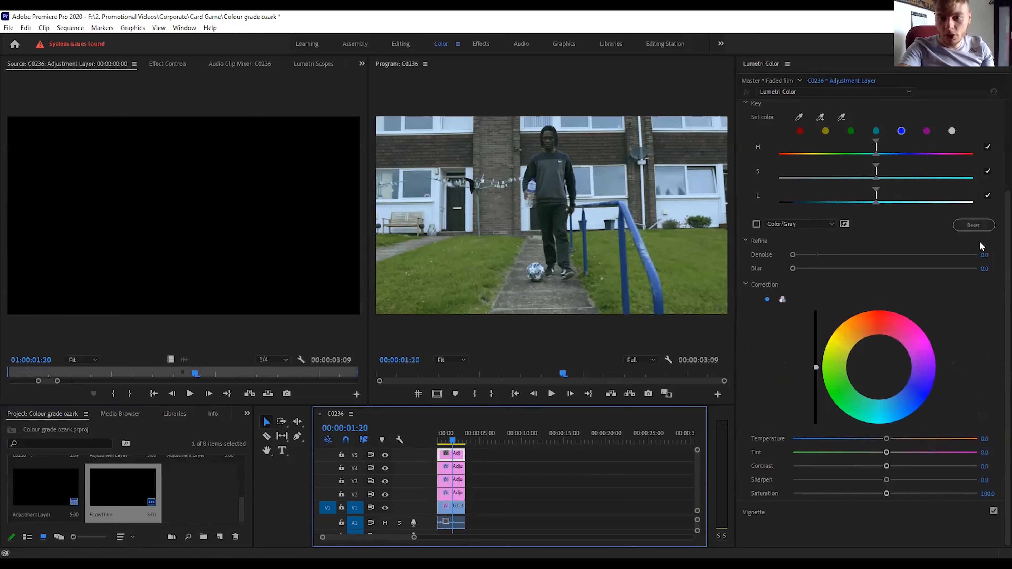
scroll(996, 224, up, 3)
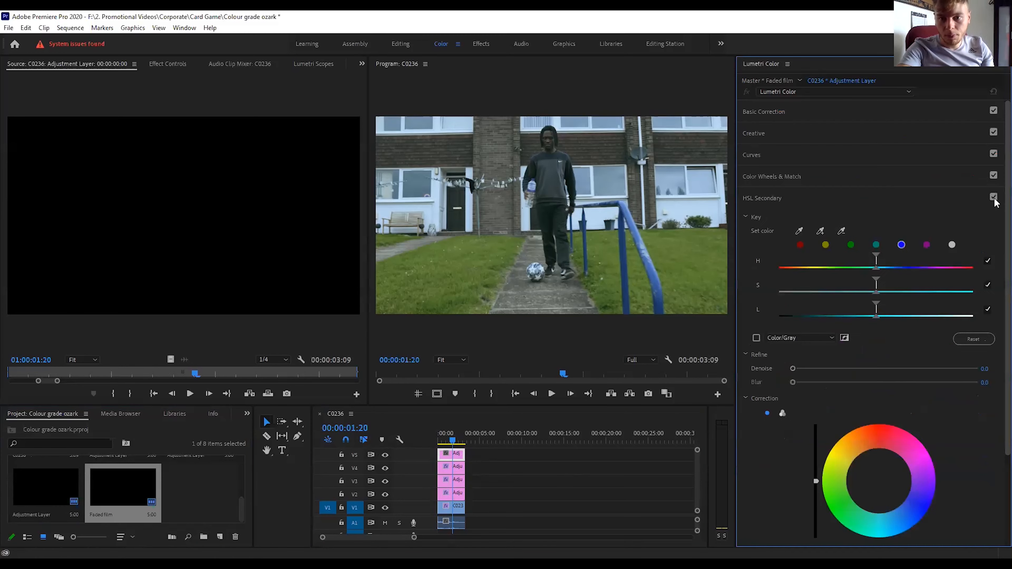
click(759, 132)
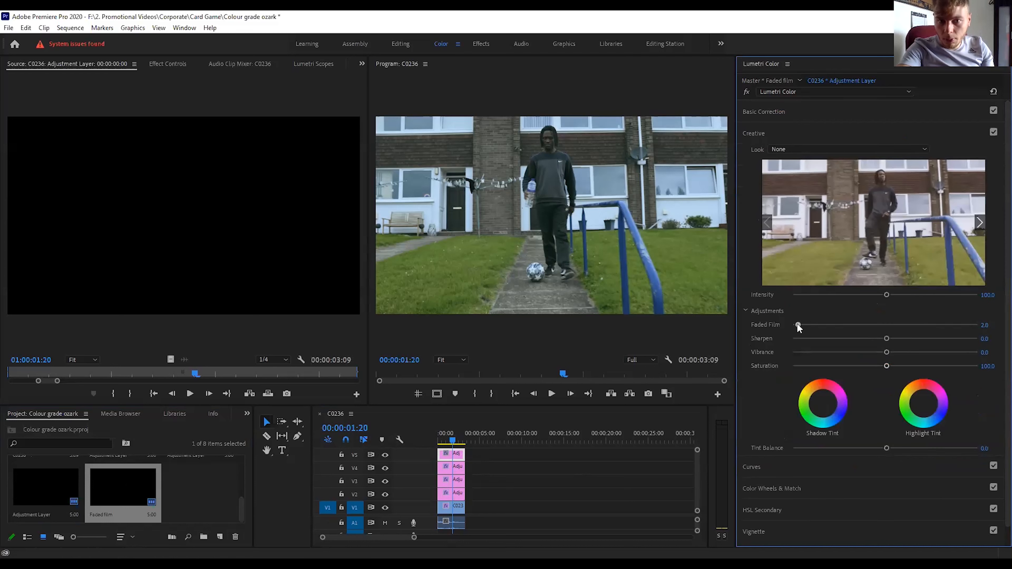
drag(800, 325, 803, 325)
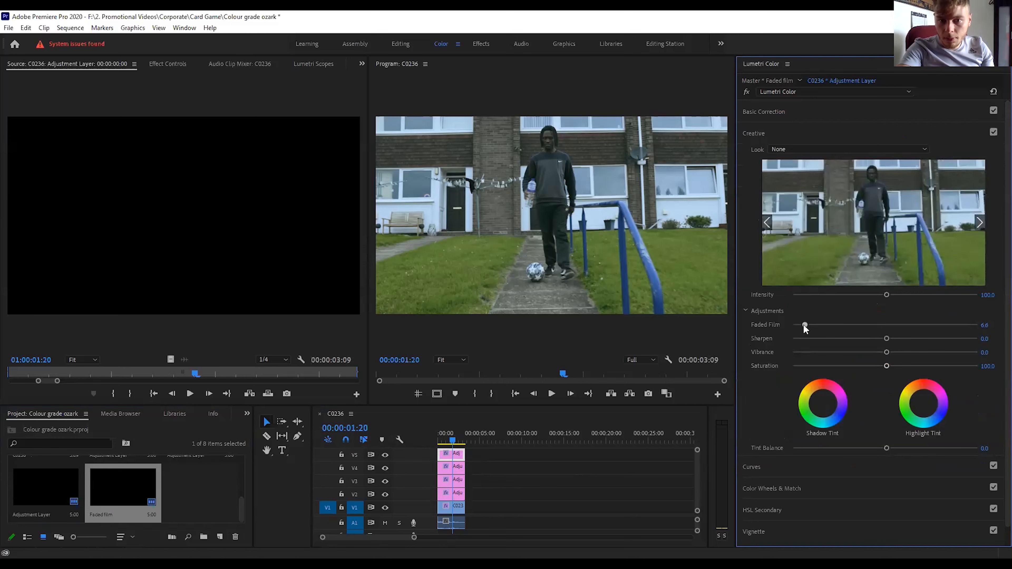
drag(807, 325, 816, 326)
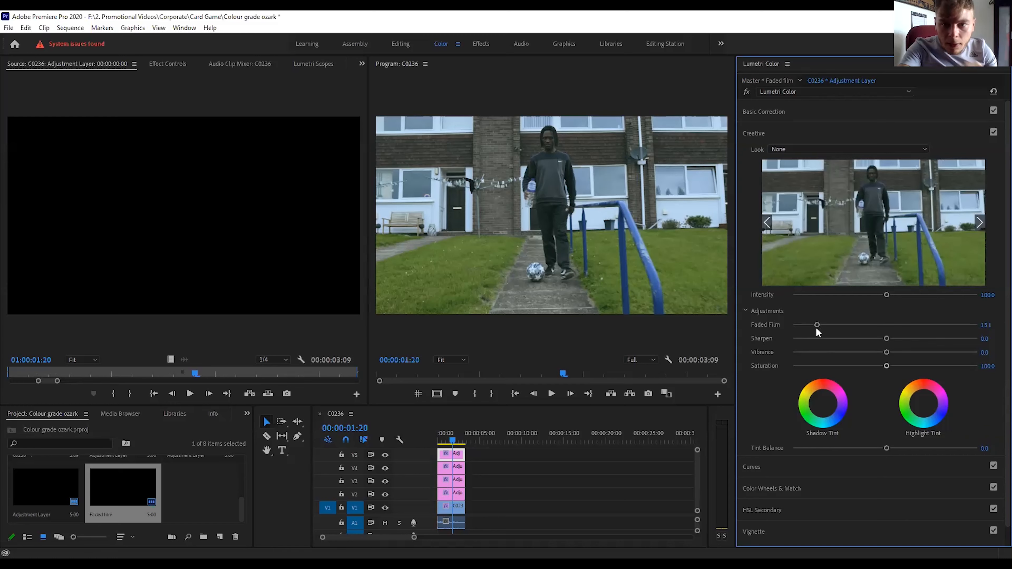
click(751, 132)
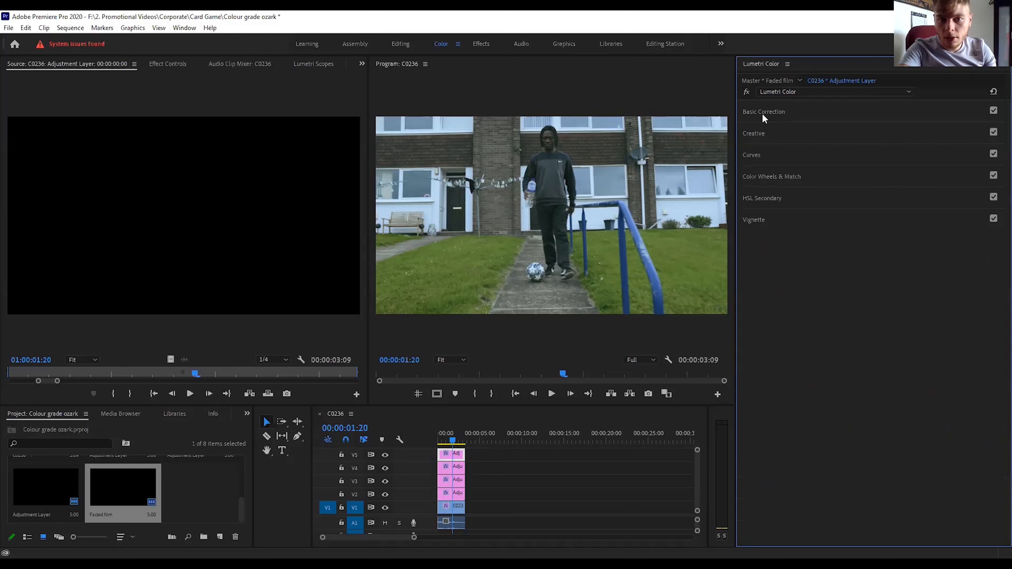
click(763, 114)
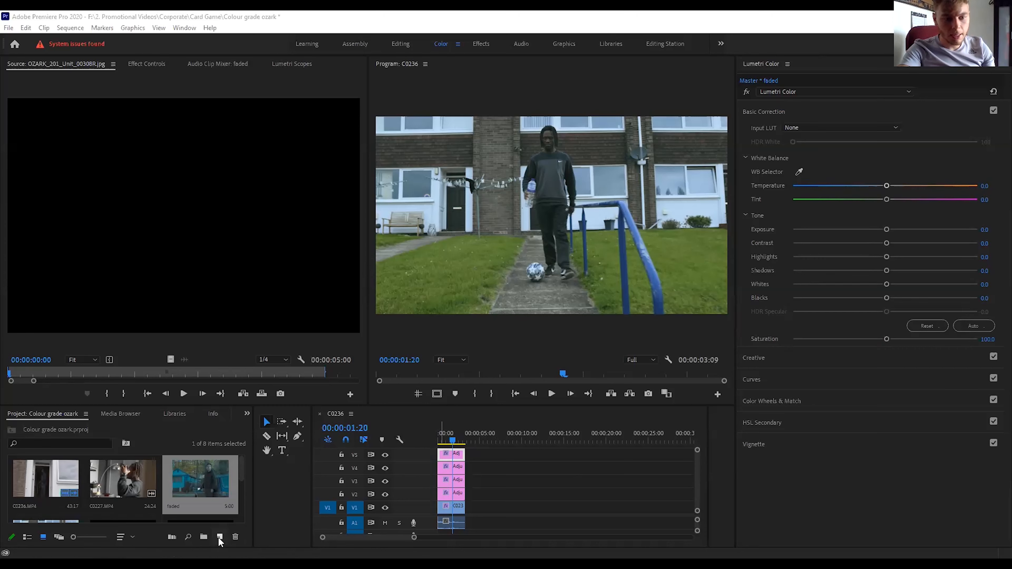
Add another adjustment layer on V6 over the C0236 clip and lower its Shadows to -19.7.
click(265, 442)
drag(200, 489, 482, 495)
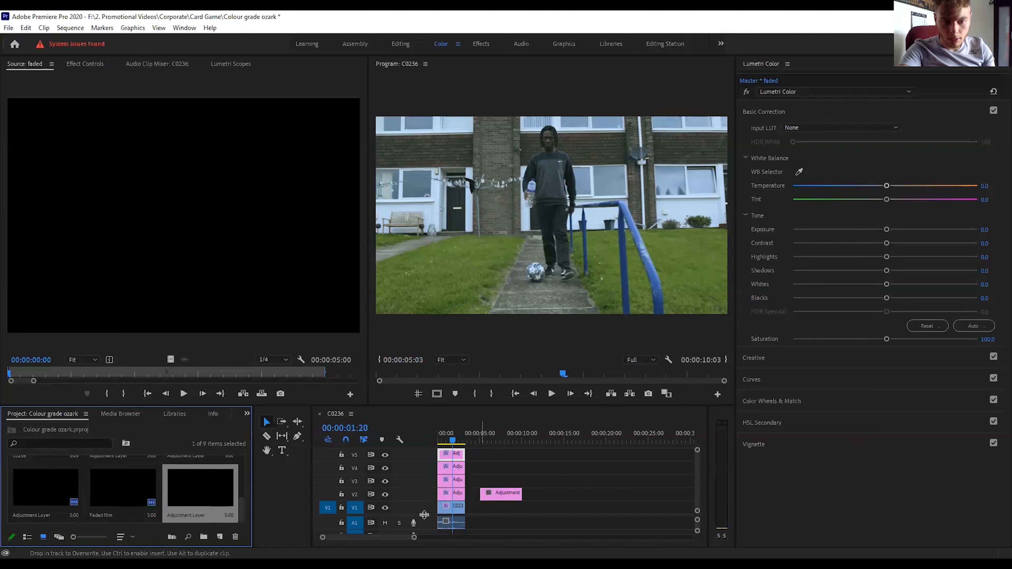
drag(424, 515, 424, 523)
click(487, 502)
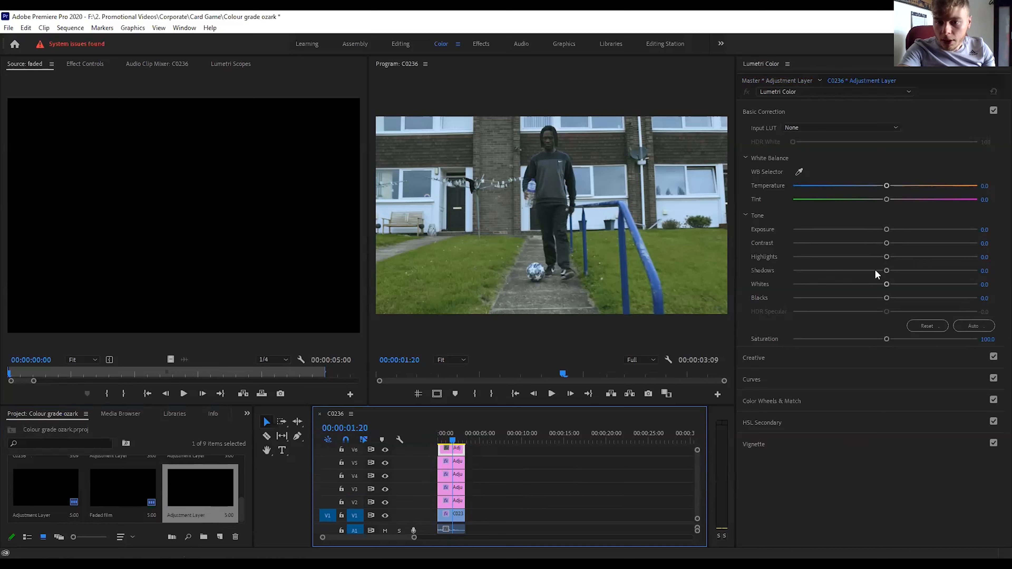
drag(874, 269, 869, 272)
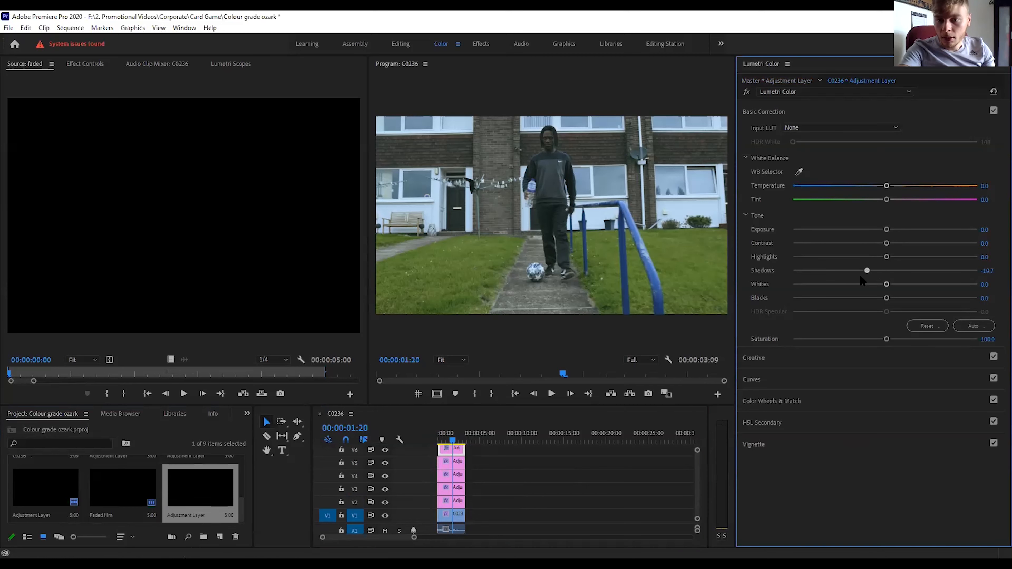
Set the V6 adjustment layer's Highlights to -11.1, Whites to -10.0 and Shadows to -15.7.
click(875, 257)
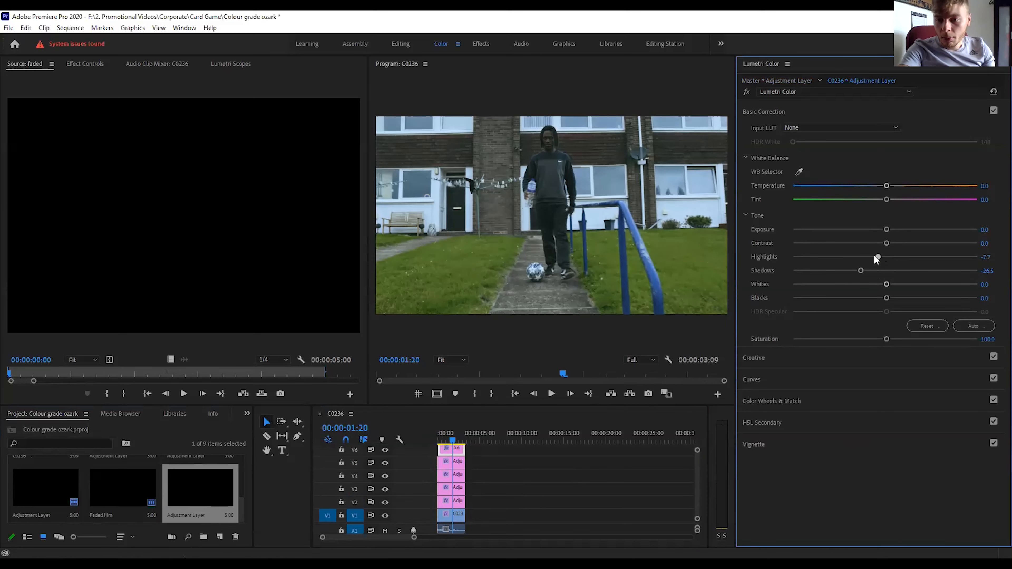
drag(886, 284, 875, 284)
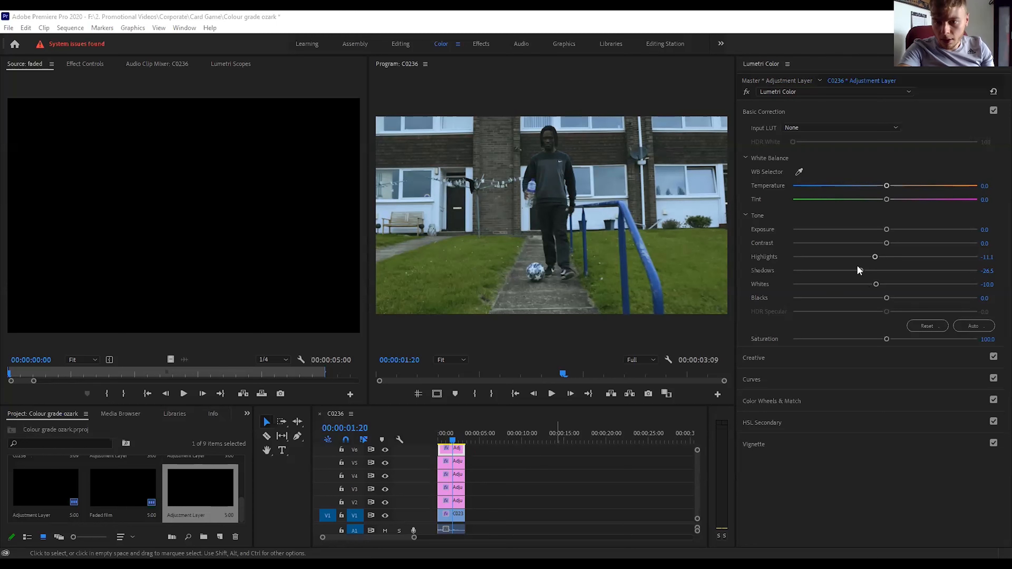
drag(859, 270, 869, 270)
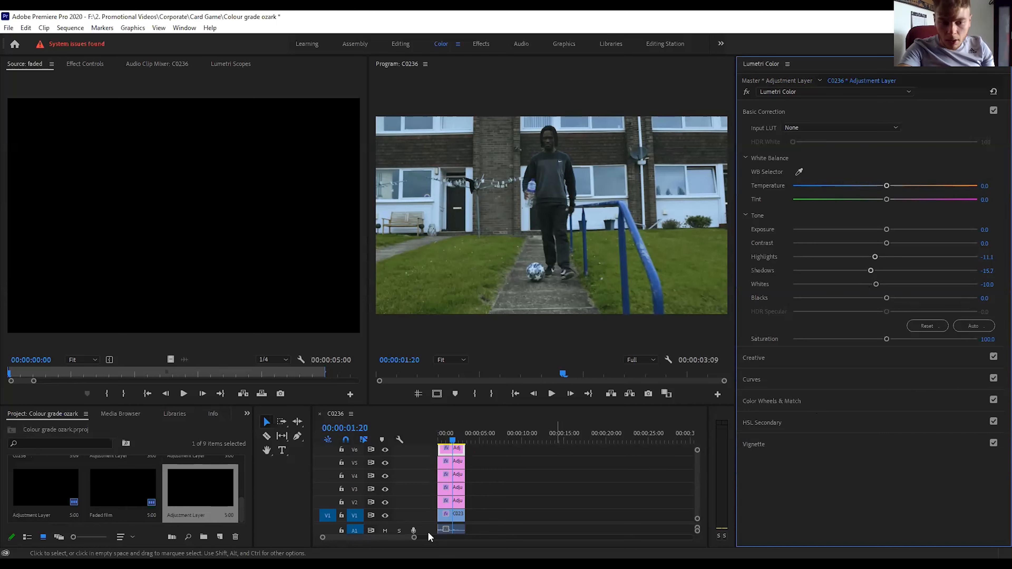
Select the adjustment layer on V2 and slightly brighten the midtones and highlights of its HSL Secondary correction.
click(456, 502)
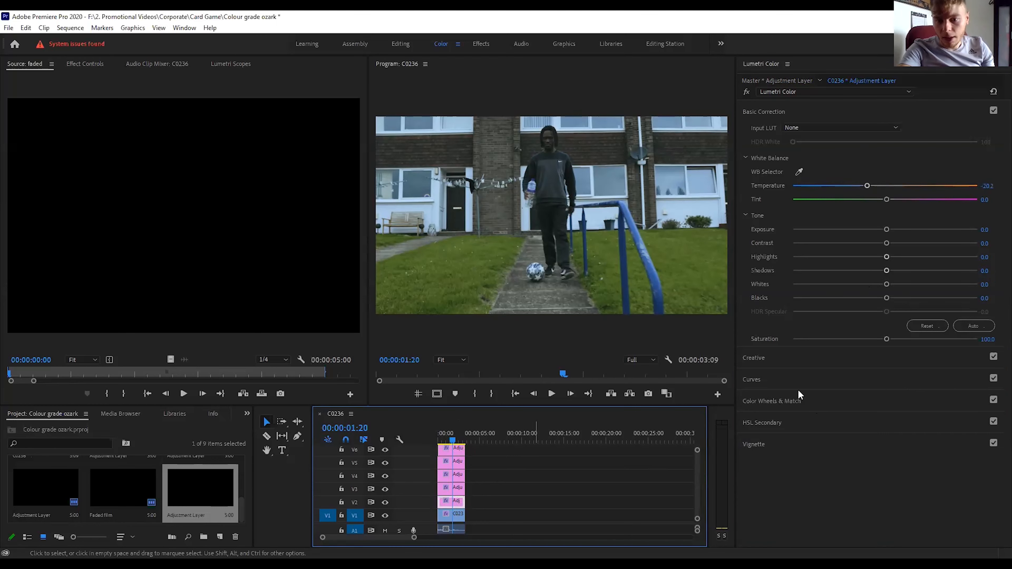
click(790, 404)
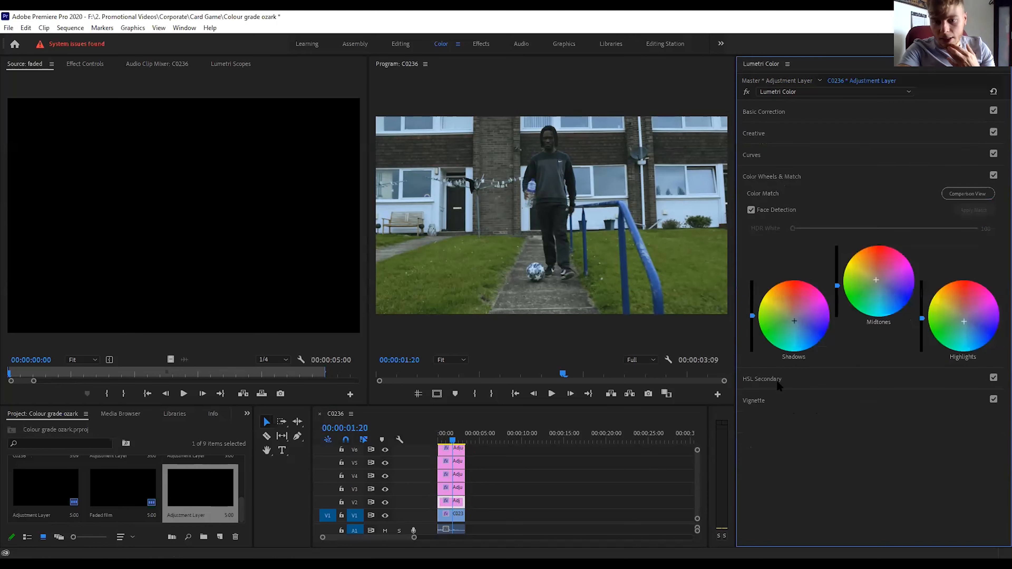
click(763, 371)
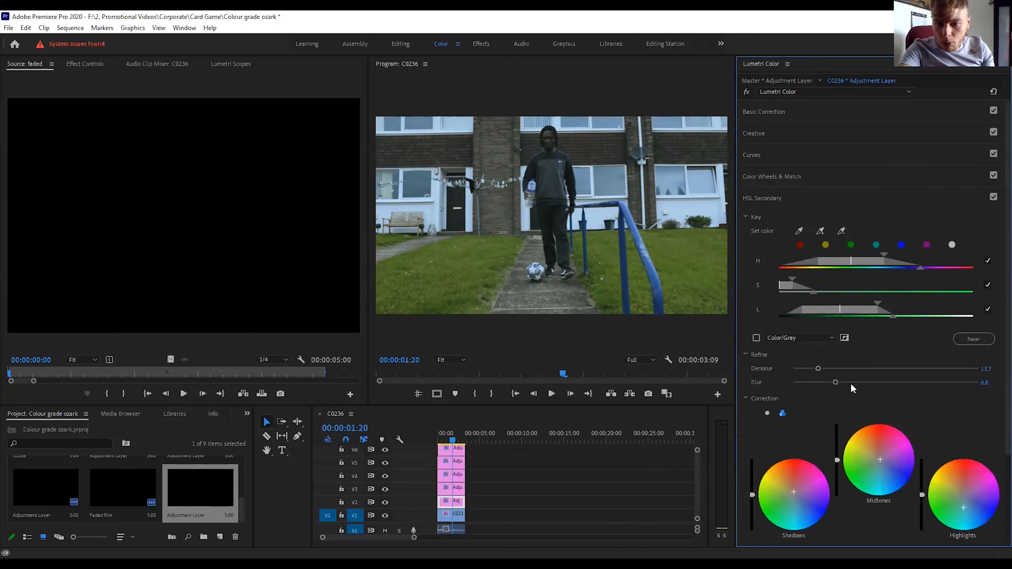
scroll(896, 399, down, 2)
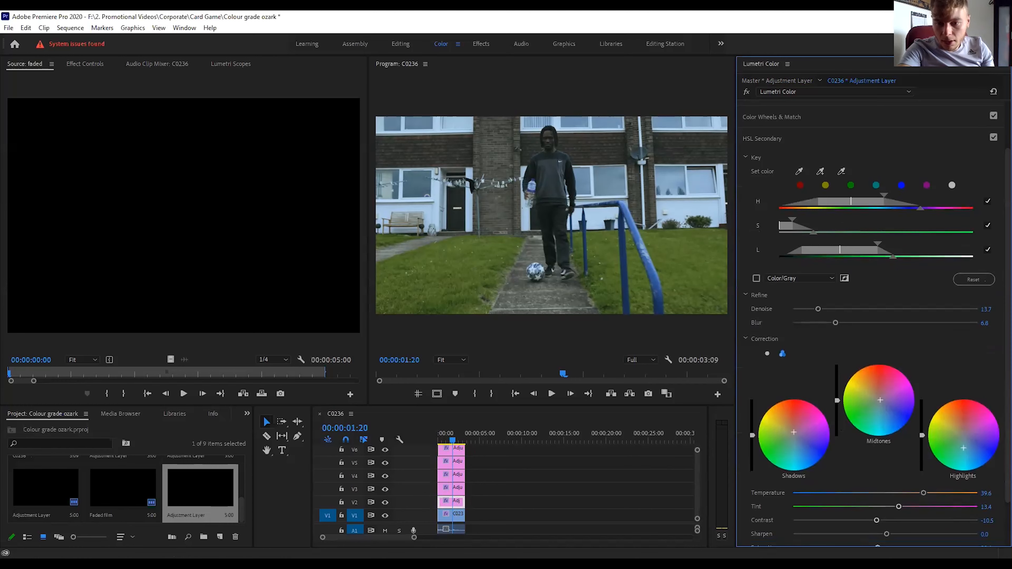
drag(837, 400, 837, 398)
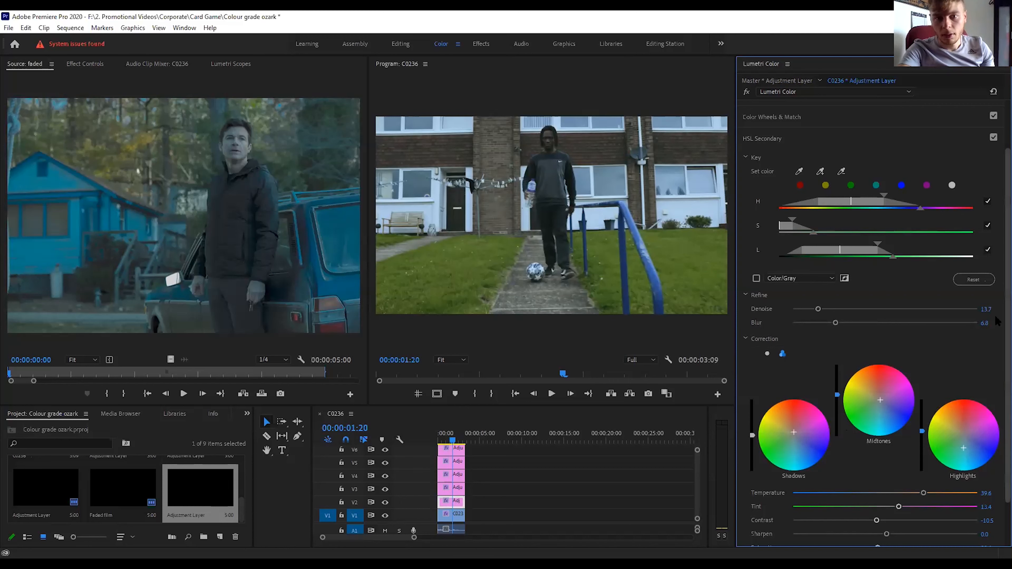
scroll(923, 435, down, 1)
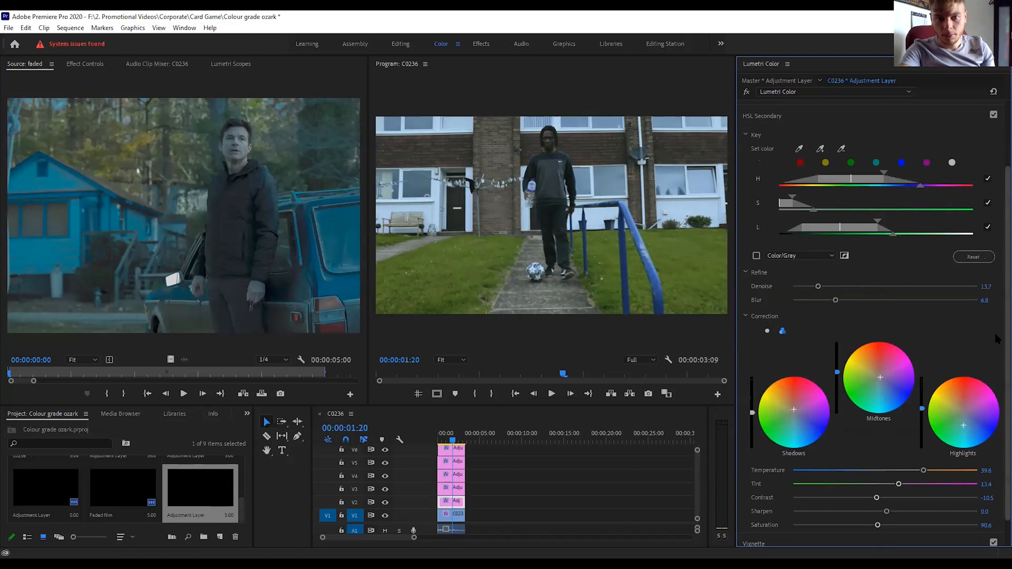
Select the grass adjustment layer on V3 and slightly lower the Saturation of its HSL Secondary correction.
click(459, 493)
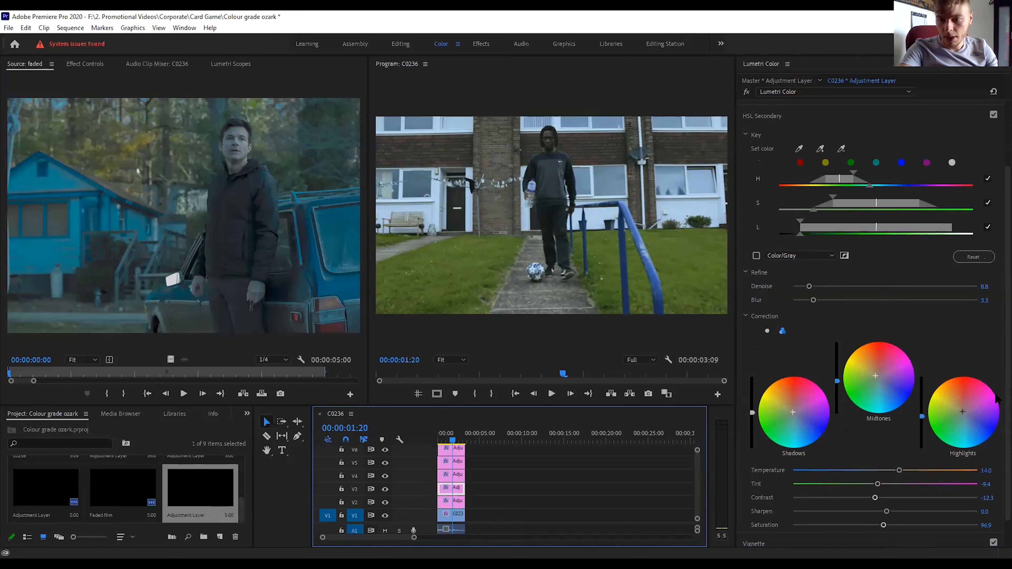
scroll(947, 453, down, 1)
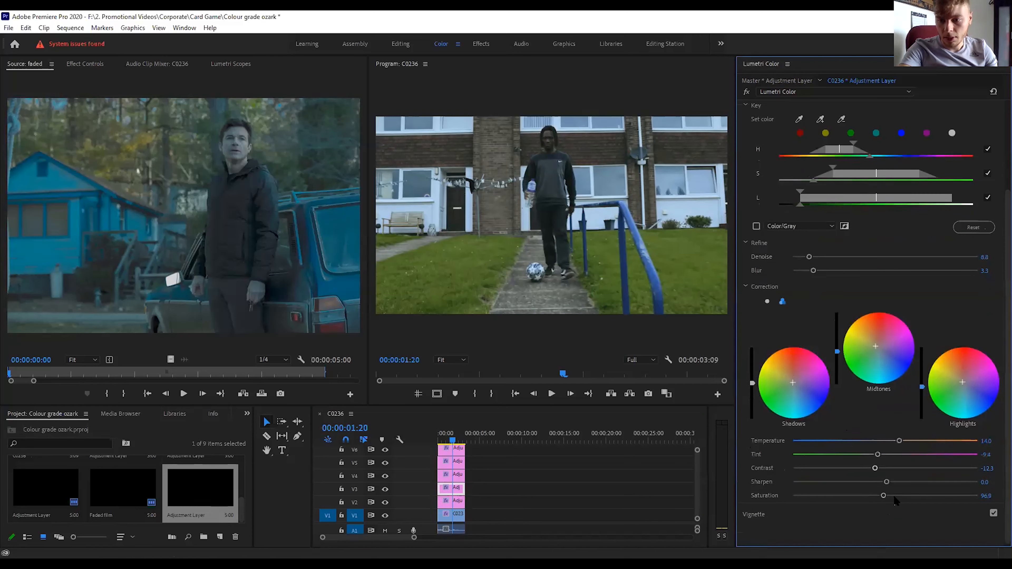
drag(880, 496, 877, 497)
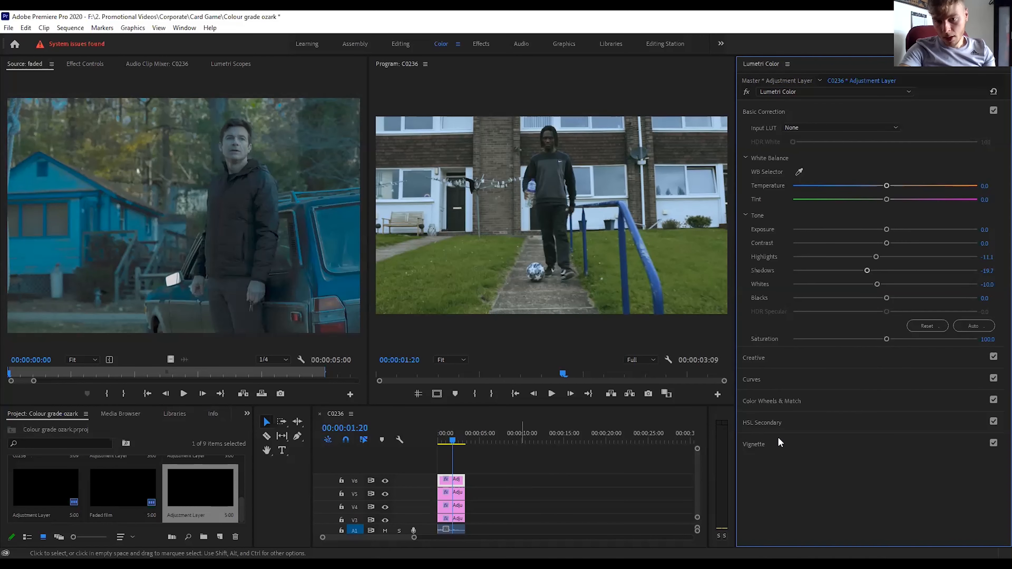
Add a vignette to the V6 adjustment layer with Amount -0.5, Roundness 25.4, Feather 86.6 and a reduced Midpoint.
click(759, 446)
drag(886, 236, 870, 237)
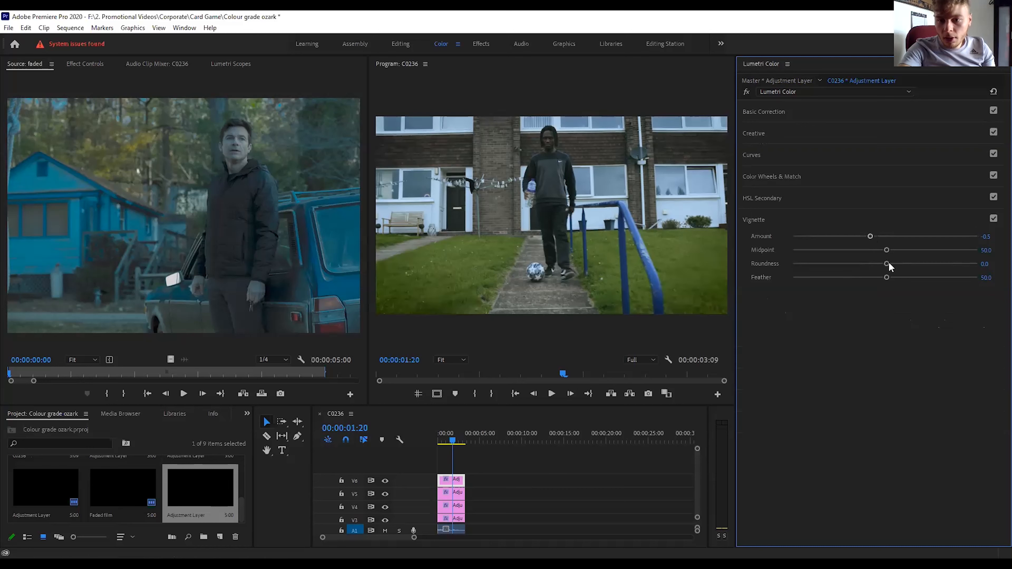
drag(887, 277, 952, 284)
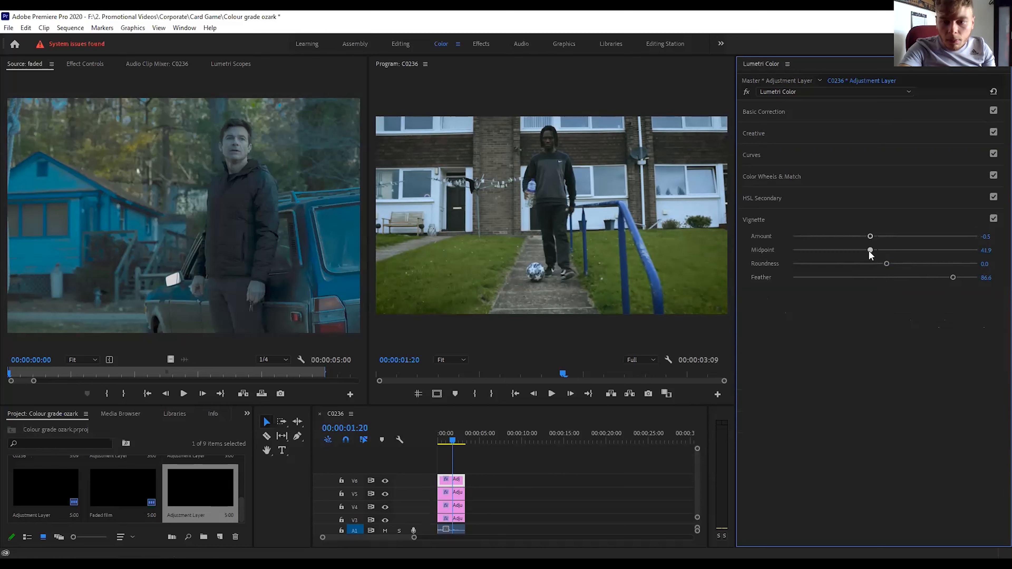
drag(886, 263, 902, 263)
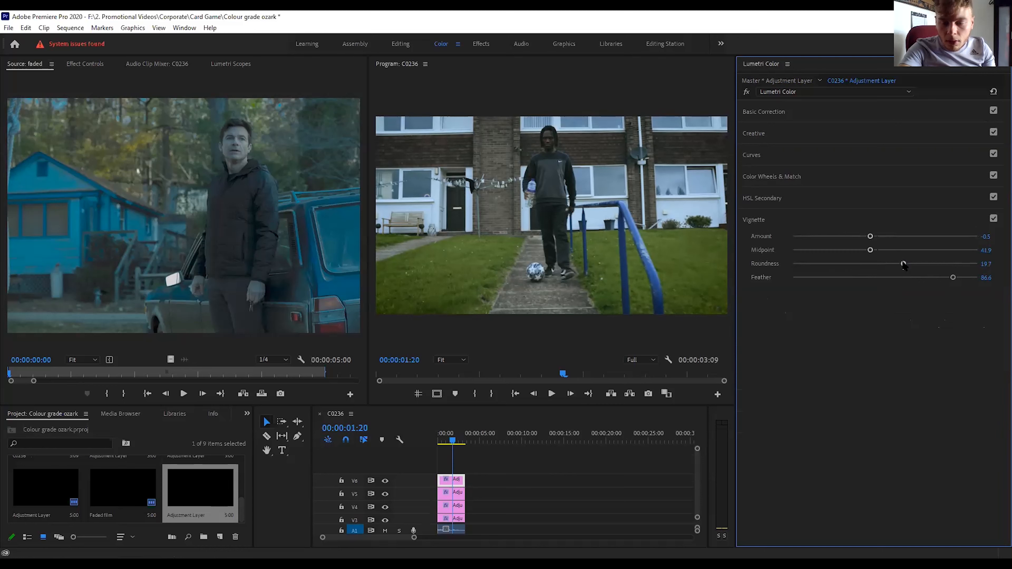
drag(904, 264, 908, 265)
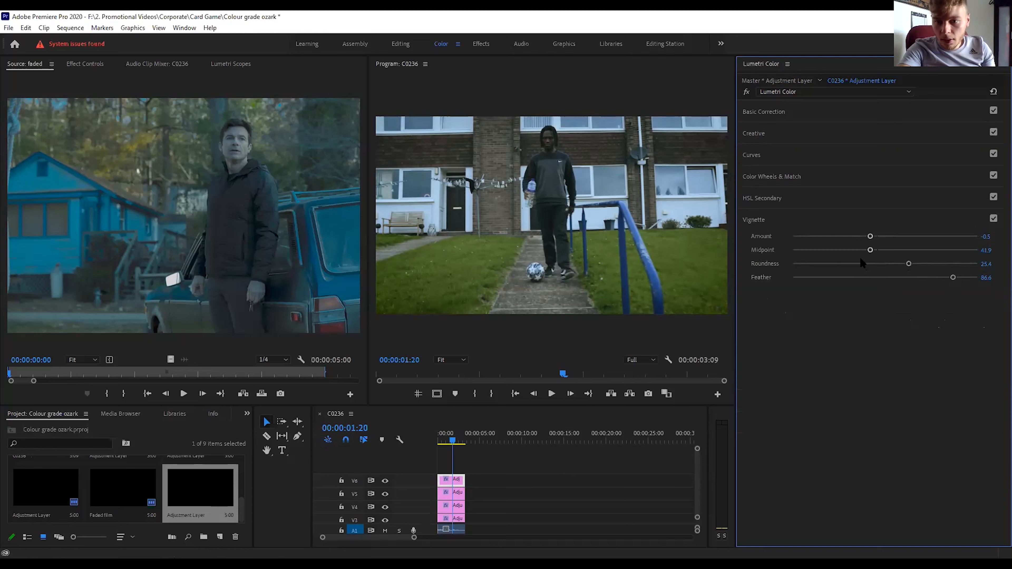
drag(870, 250, 851, 255)
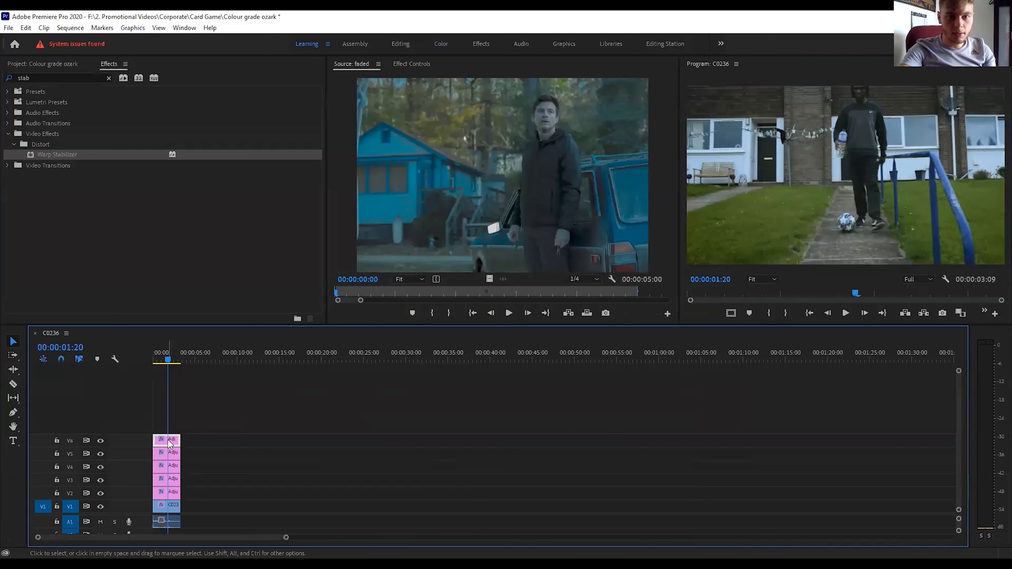
Draw a closed free-form mask on the V6 layer's Lumetri Color effect, enclosing the grass, path and lower part of the frame.
click(416, 65)
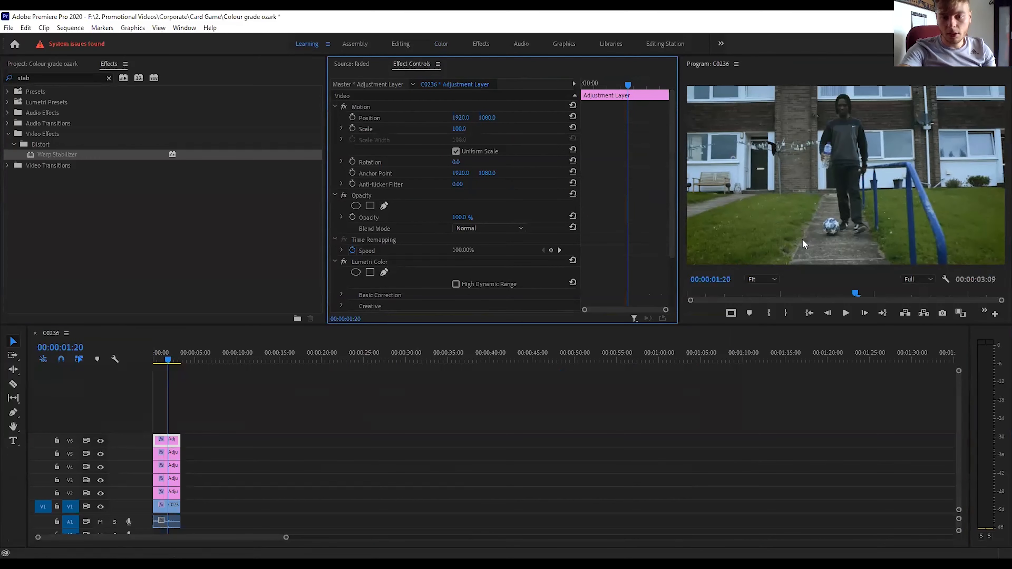
click(773, 280)
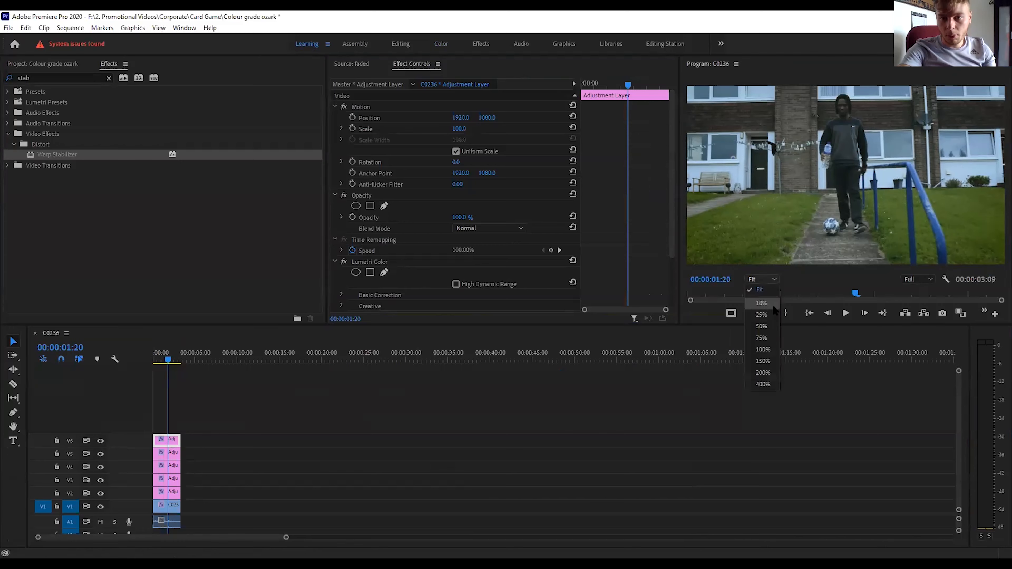
click(773, 306)
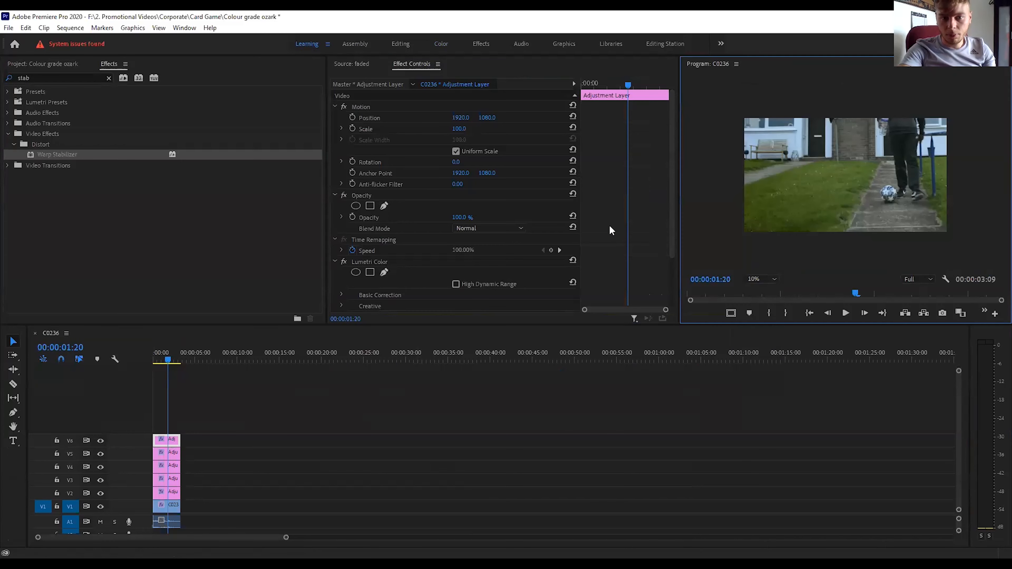
click(385, 273)
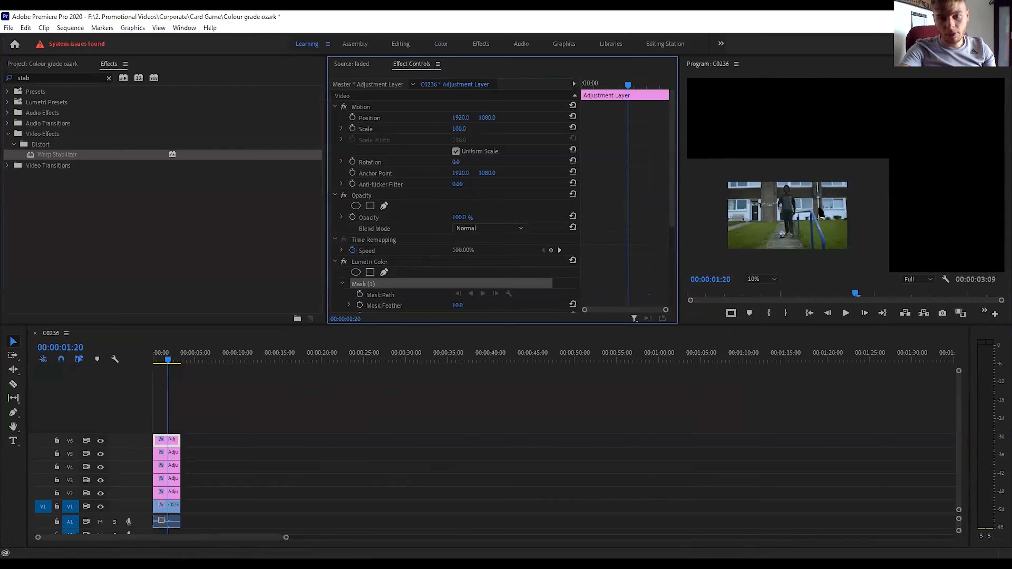
click(717, 203)
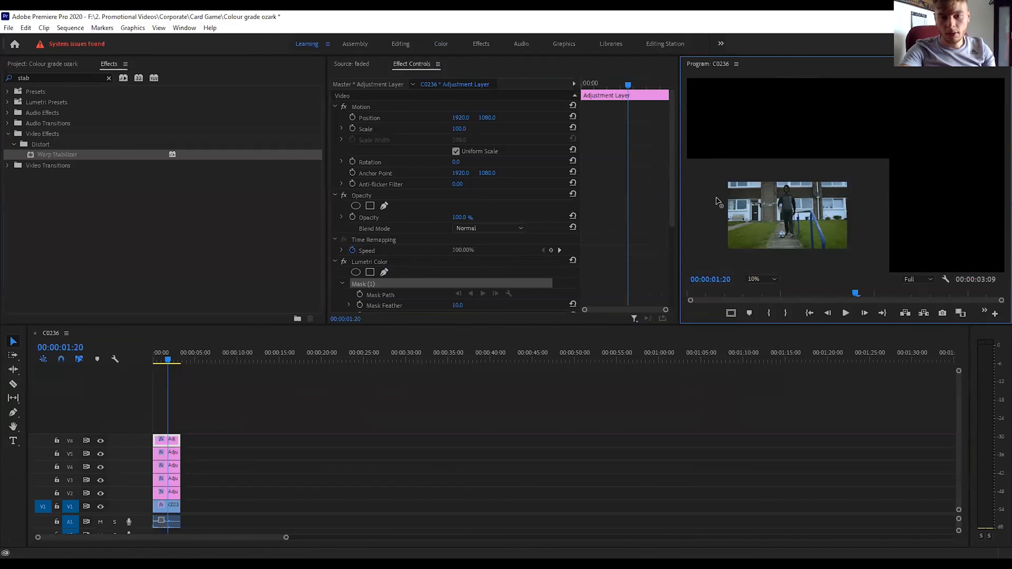
click(716, 198)
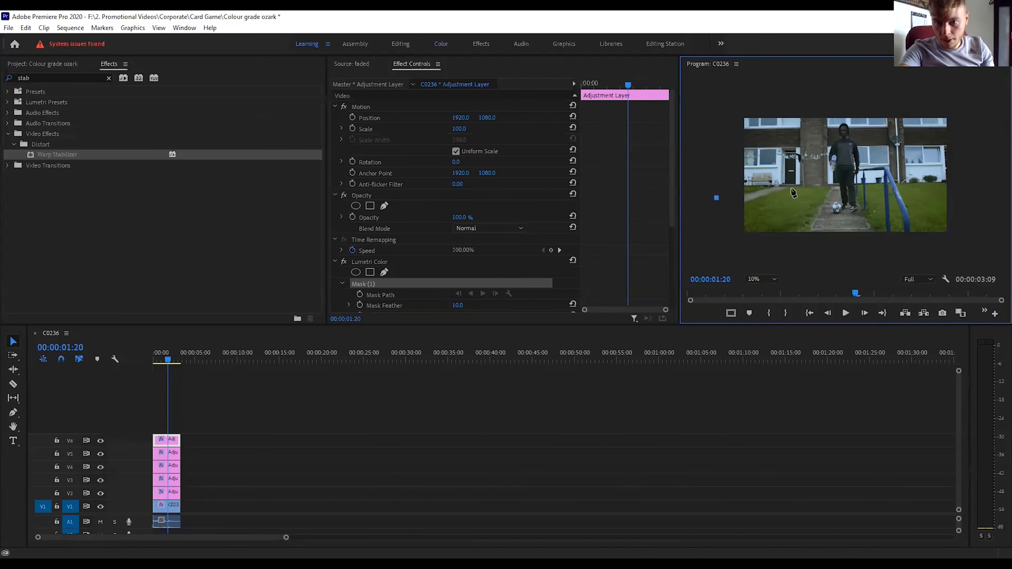
click(744, 184)
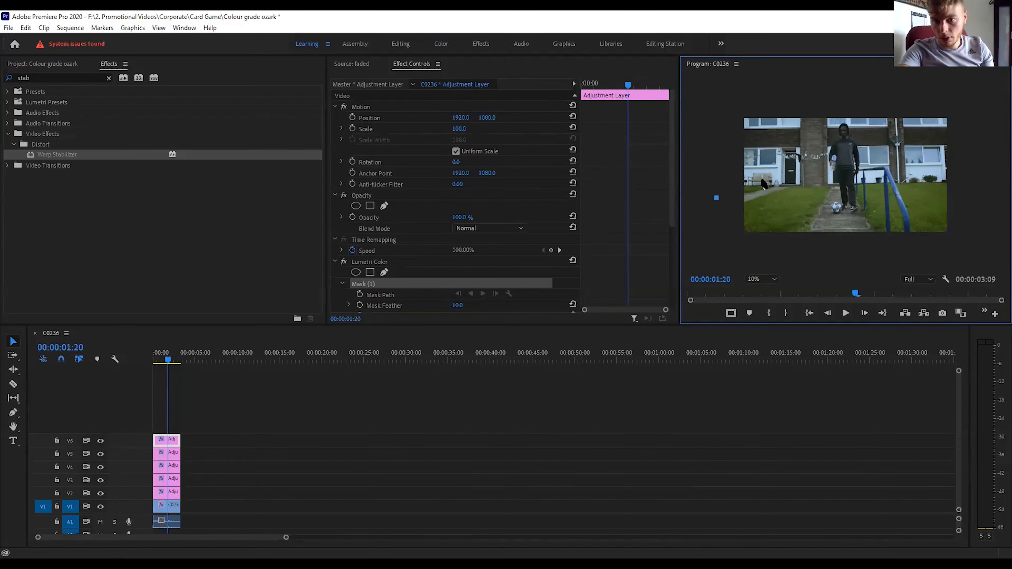
click(776, 174)
click(807, 173)
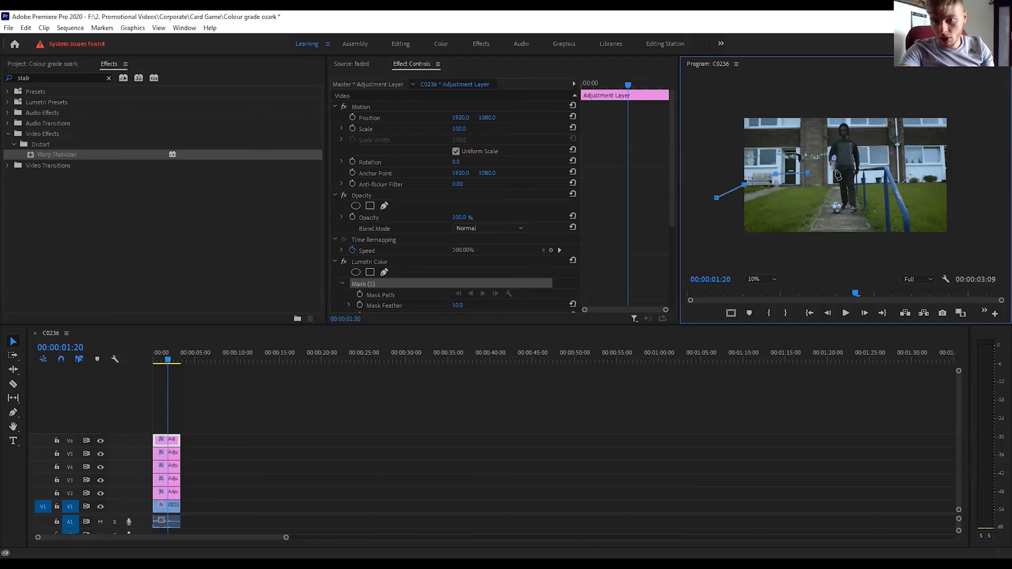
click(905, 169)
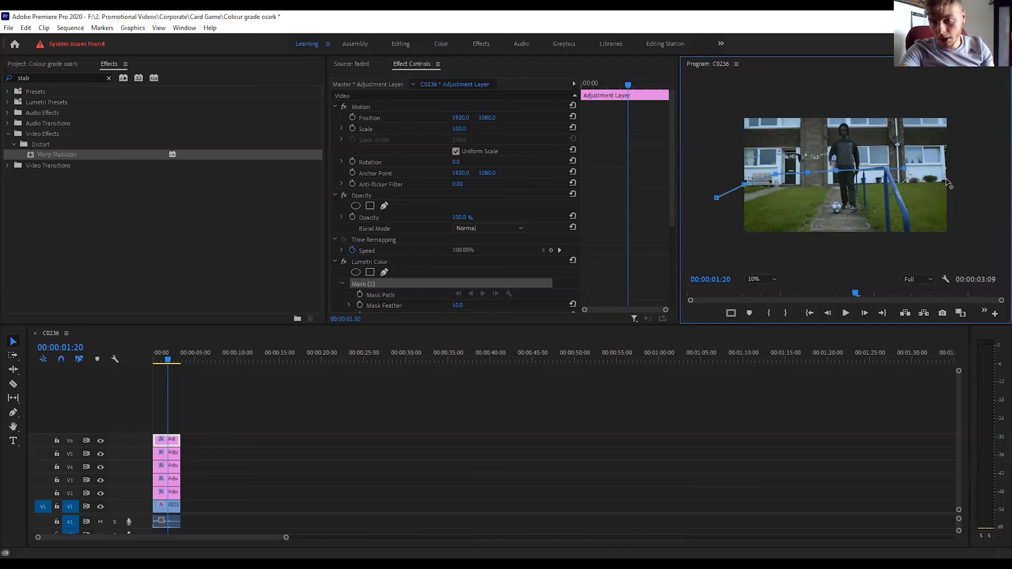
click(972, 233)
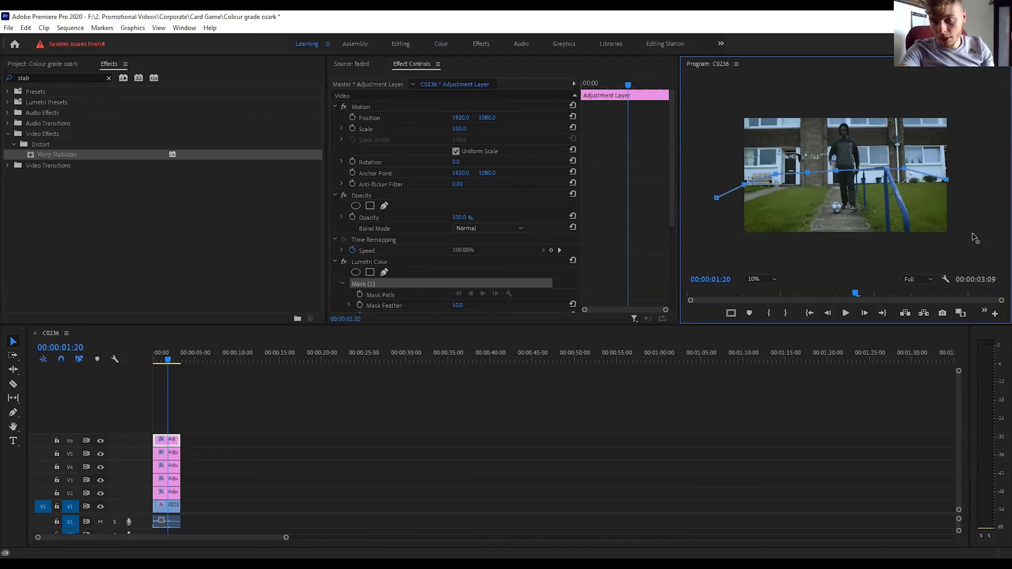
click(866, 255)
click(735, 248)
click(716, 198)
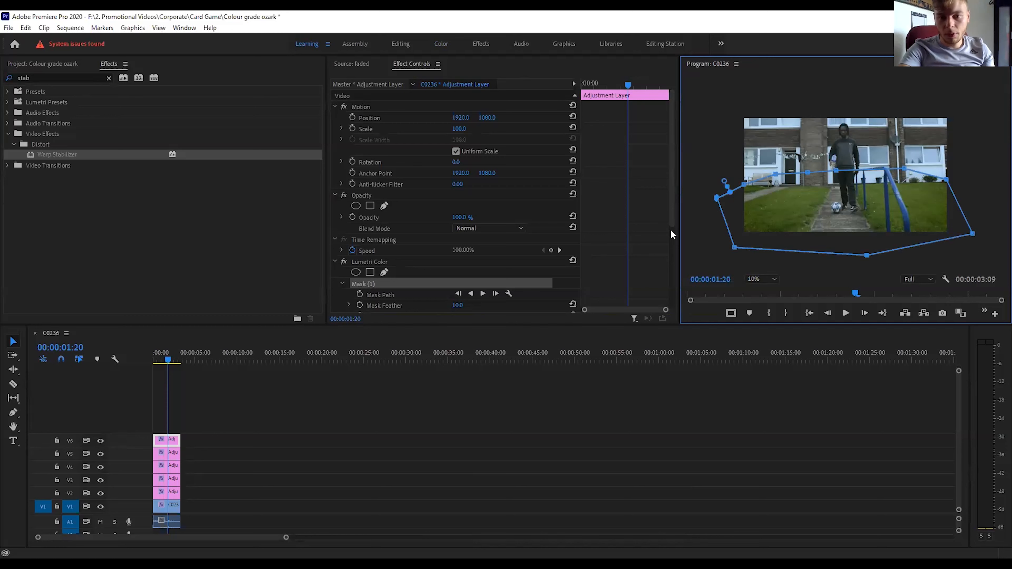
Set the Lumetri mask's feather to 262.0 and its expansion to -28.0.
scroll(672, 224, down, 2)
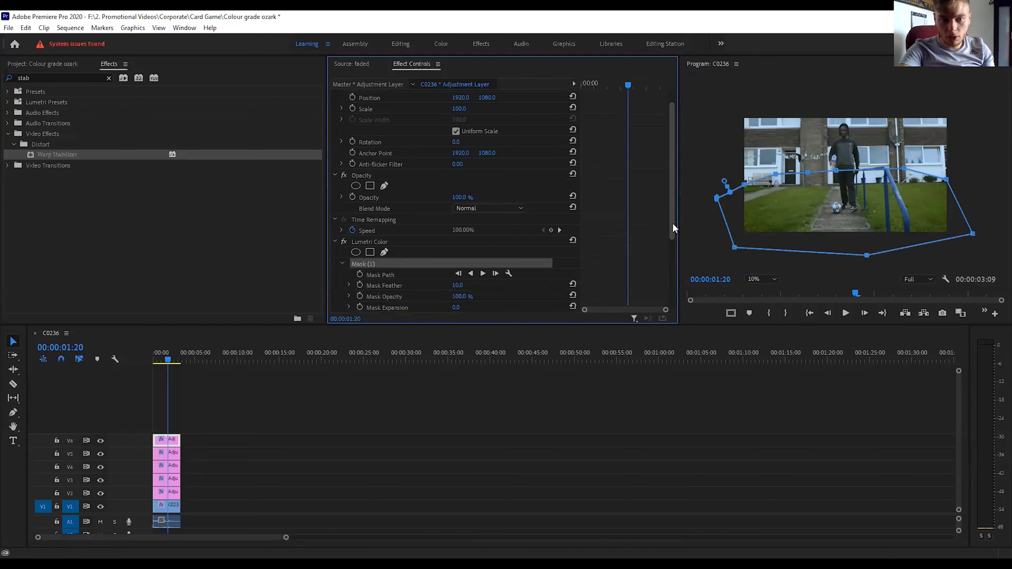
drag(673, 249, 672, 260)
drag(457, 245, 452, 267)
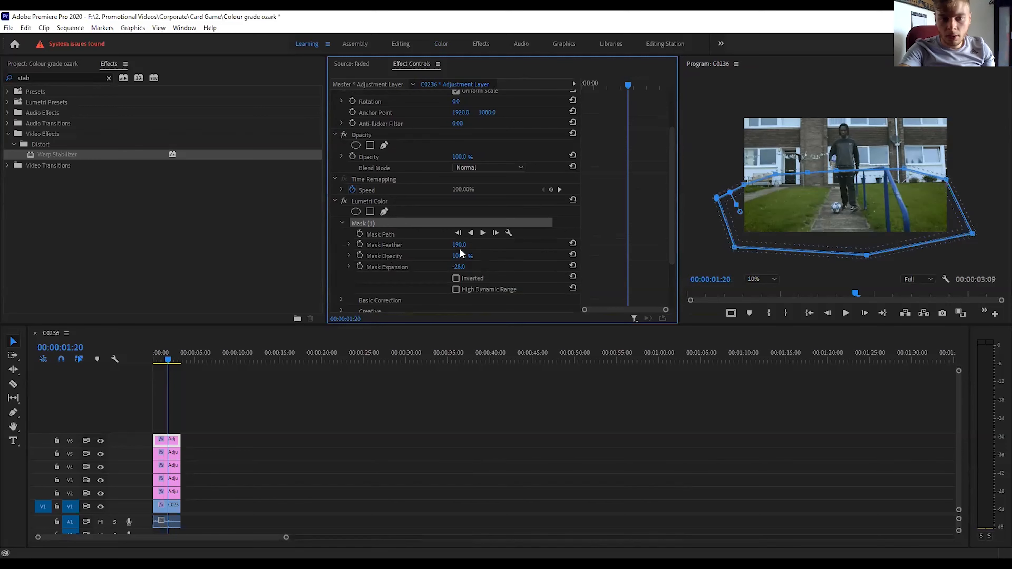
drag(459, 245, 466, 246)
Set the V6 adjustment layer's overall Opacity to 75%.
drag(671, 202, 670, 169)
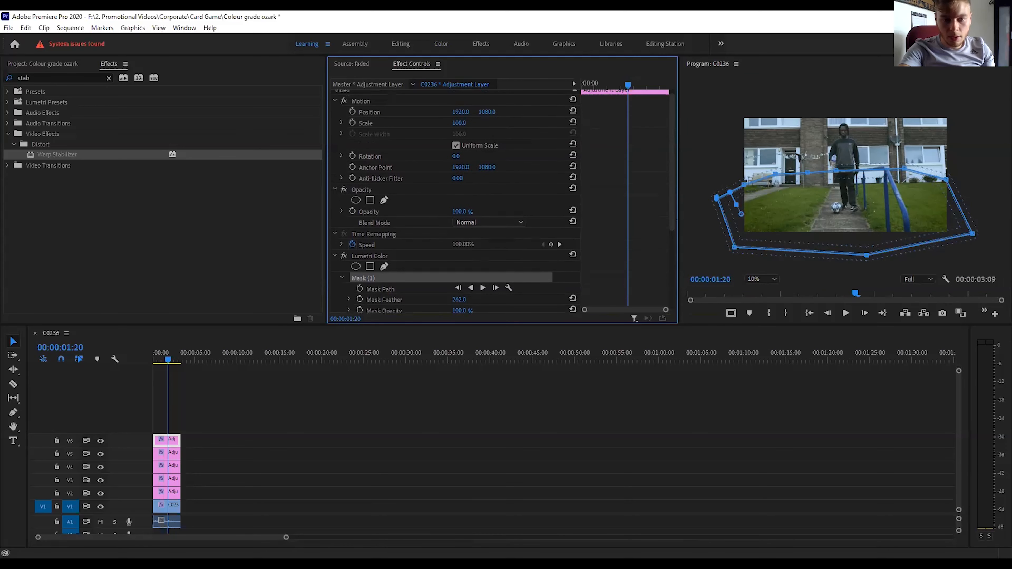
drag(459, 212, 455, 212)
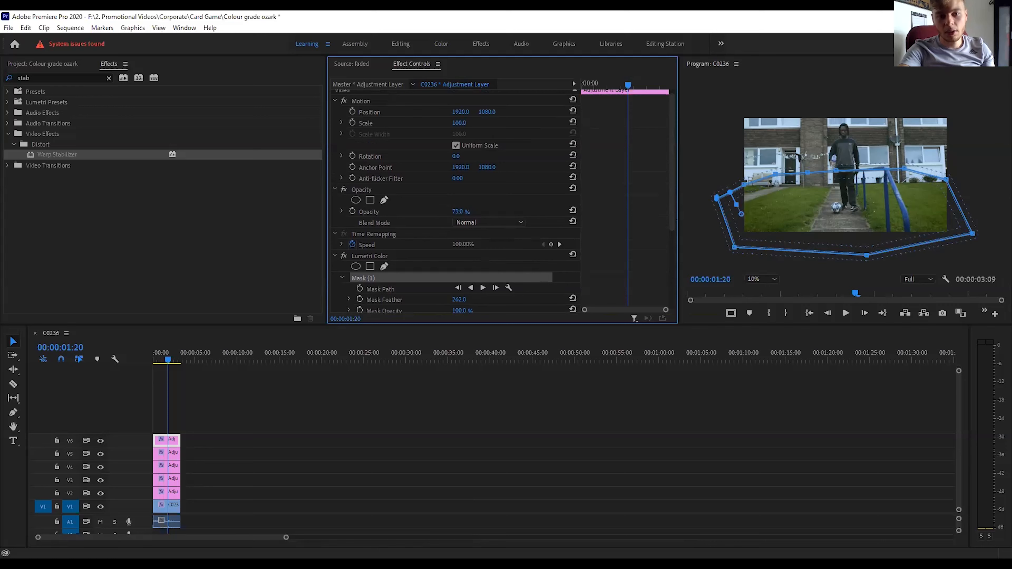
click(466, 210)
text(75)
key(Return)
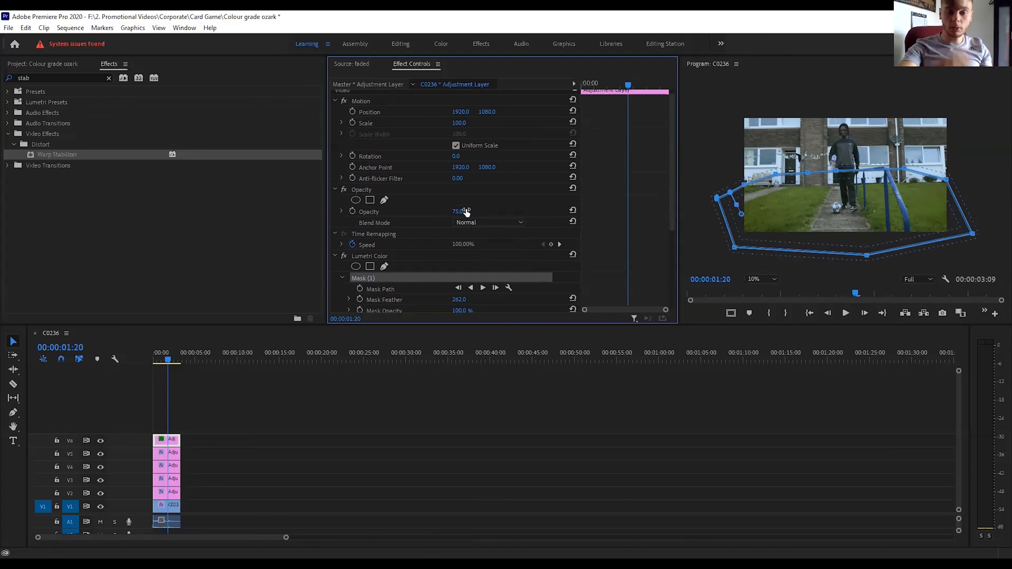